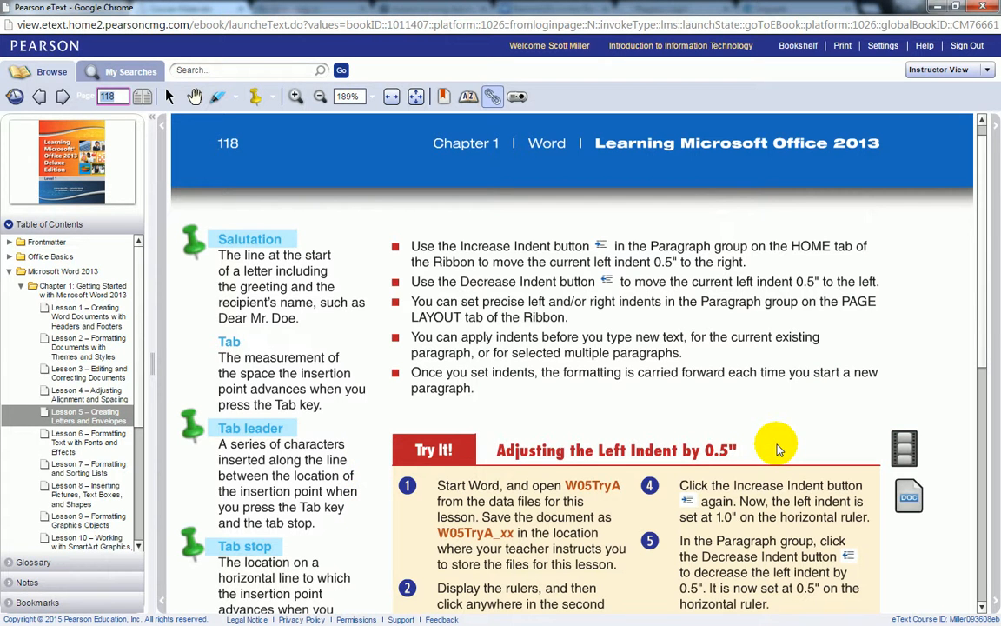
Step: Download the W05TryA.docx data file from MyITLab and open it in Word
click(909, 504)
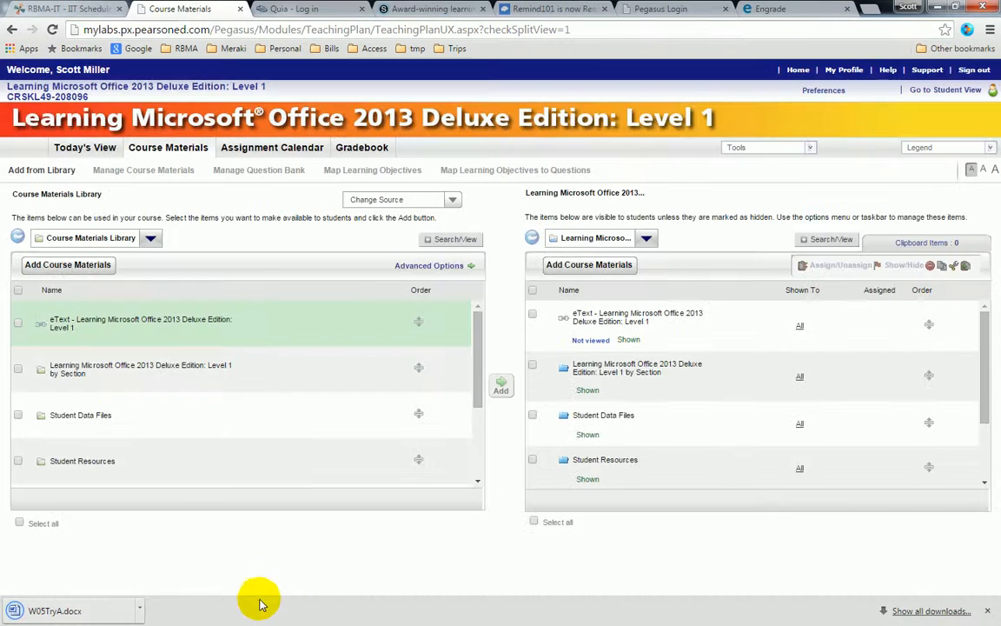
click(48, 615)
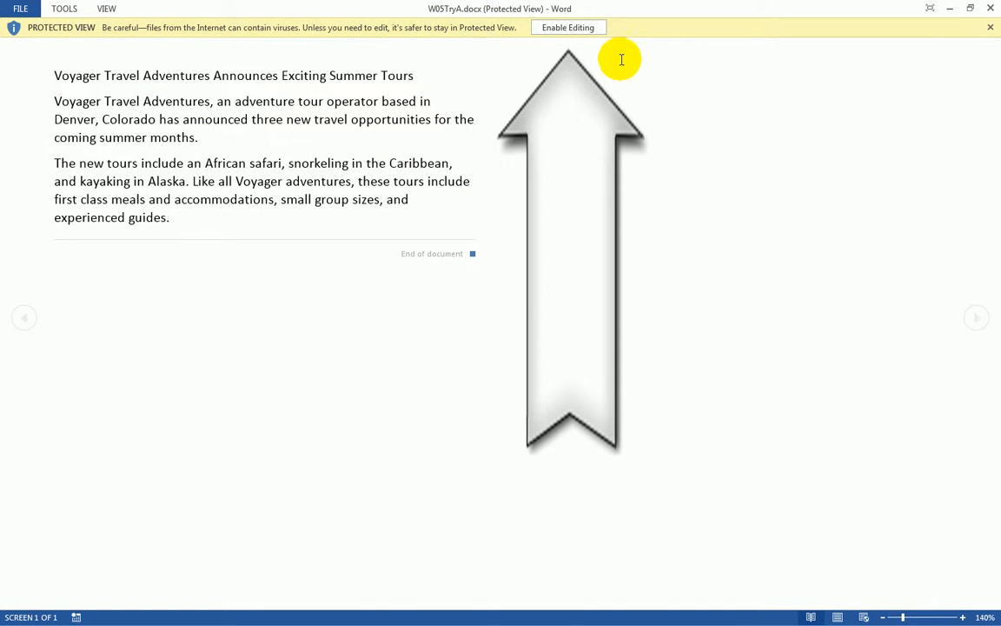
Step: Enable editing and save the file to Documents > May 18 as W05TryA plus your initials
click(566, 29)
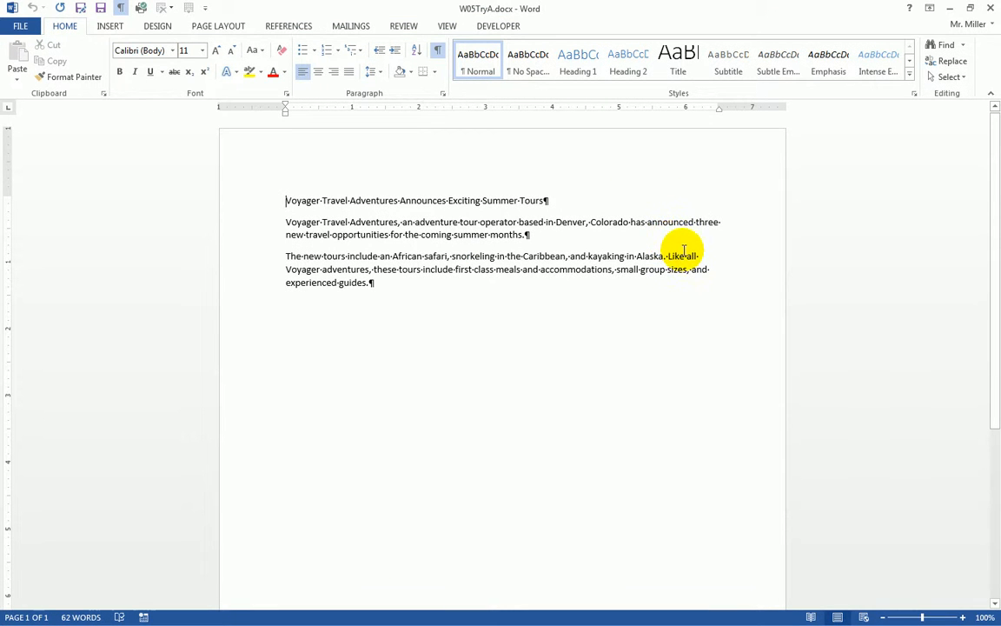
click(25, 27)
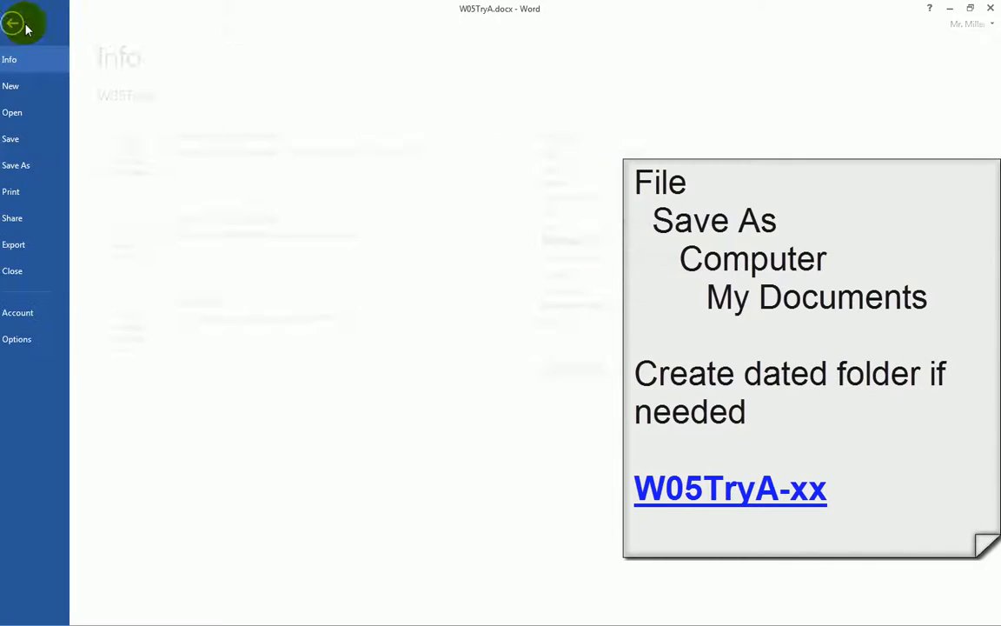
click(30, 171)
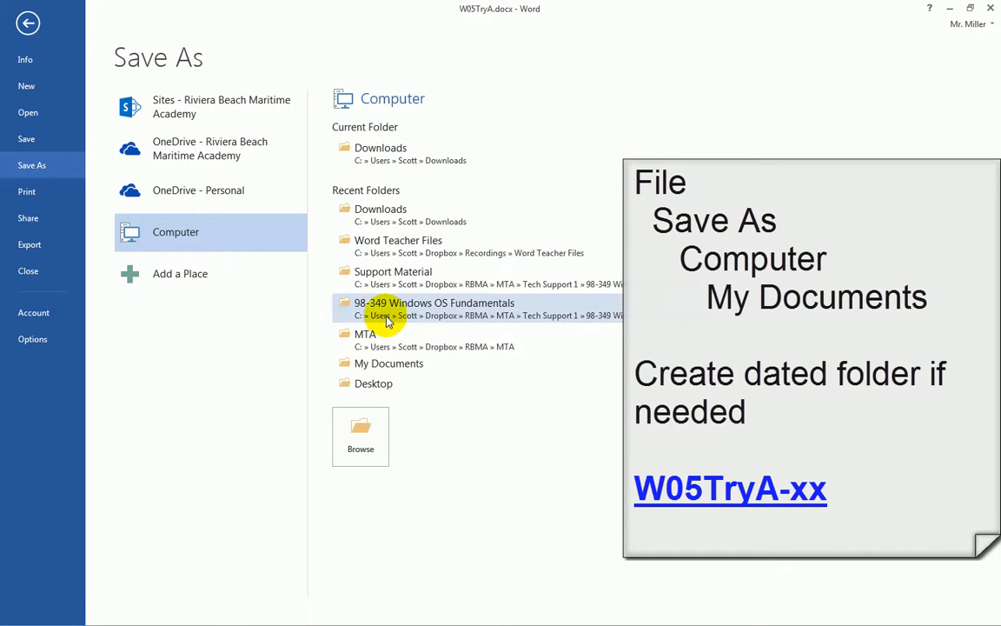
click(412, 367)
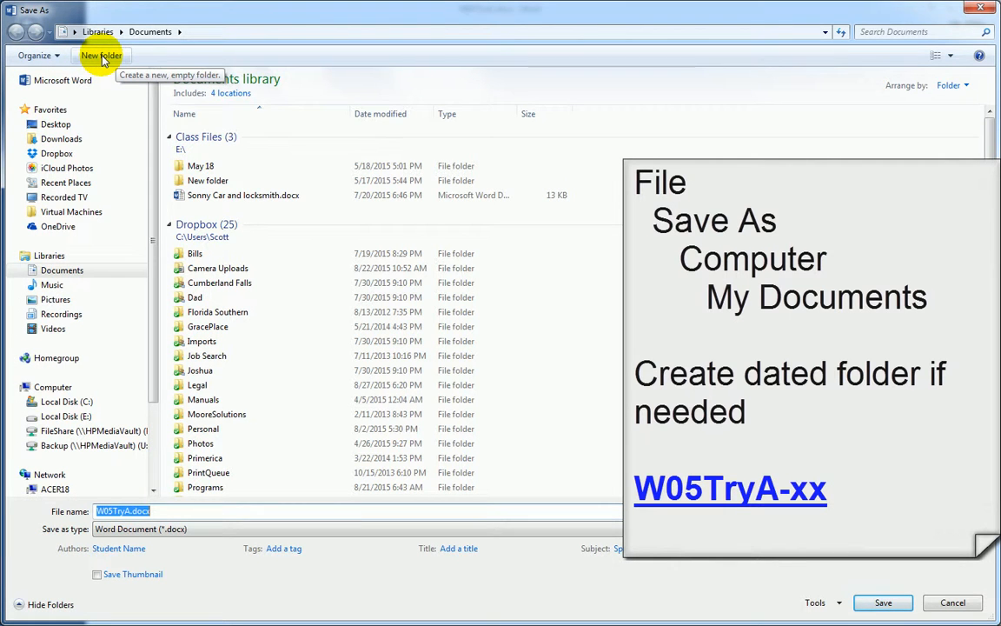
double_click(202, 167)
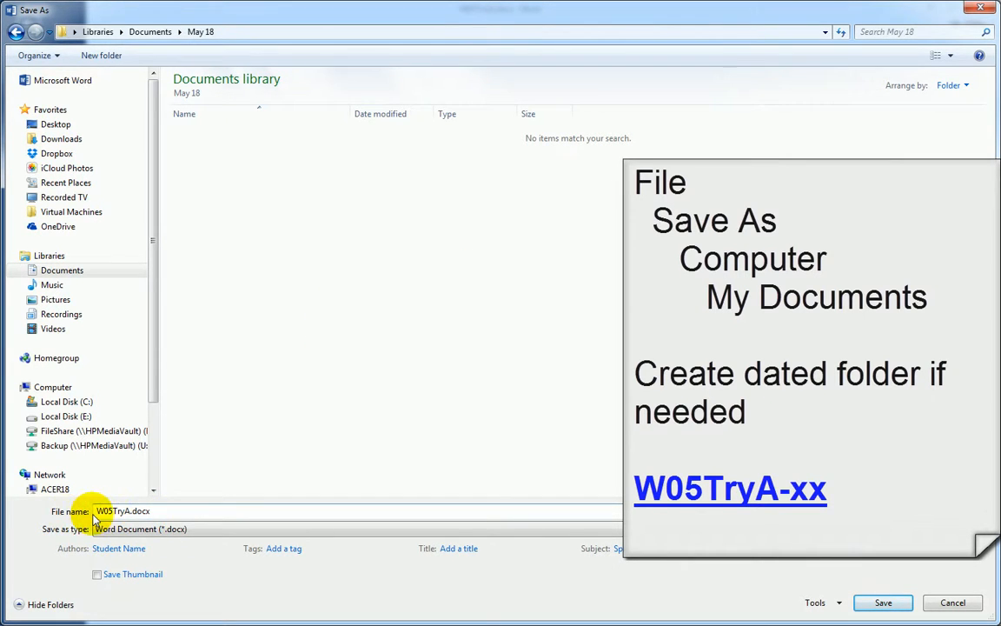
double_click(126, 511)
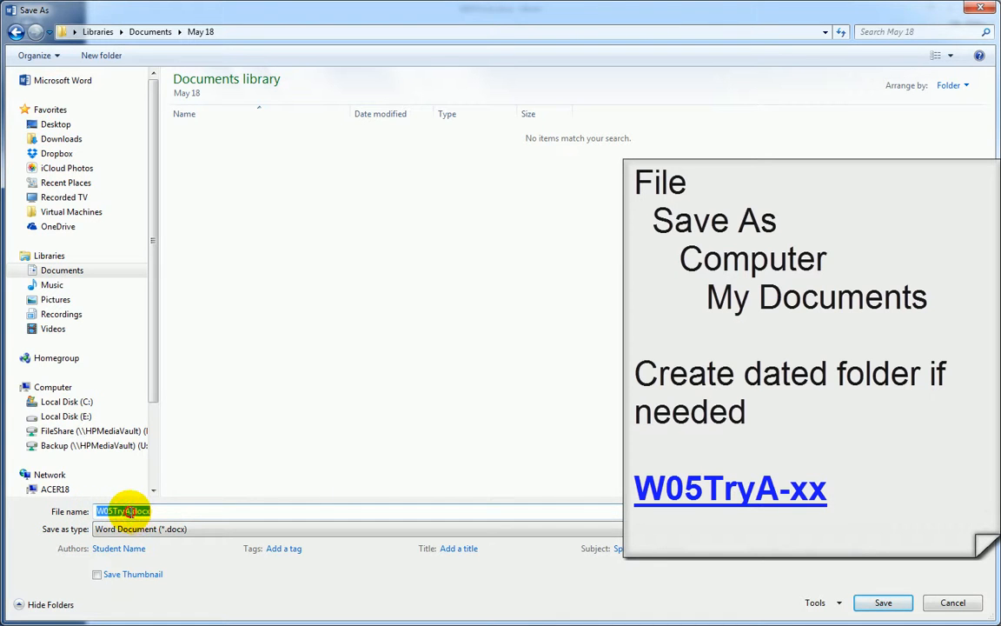
click(174, 512)
double_click(143, 511)
click(168, 511)
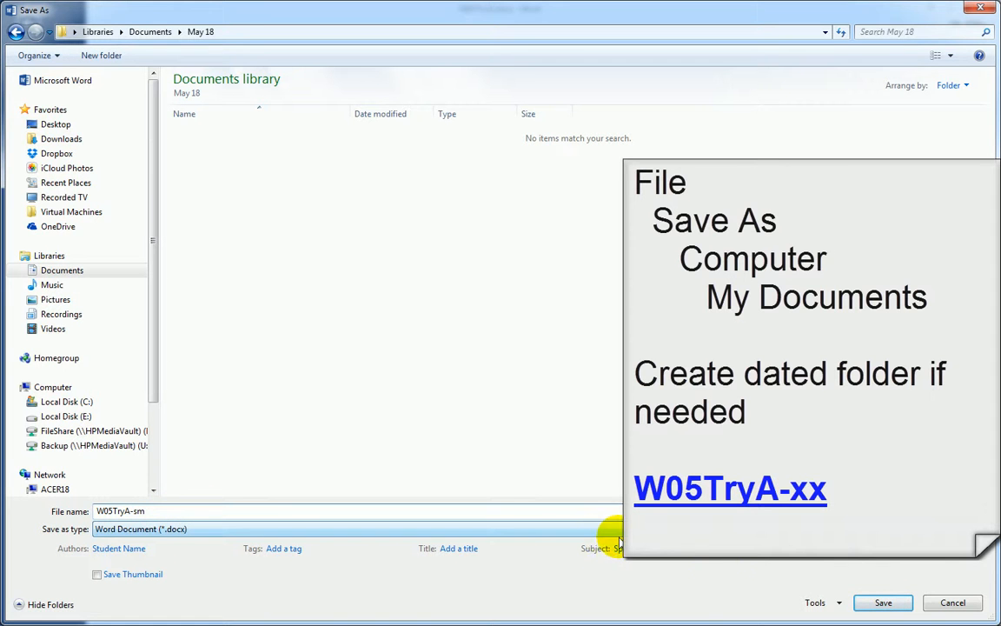
click(888, 606)
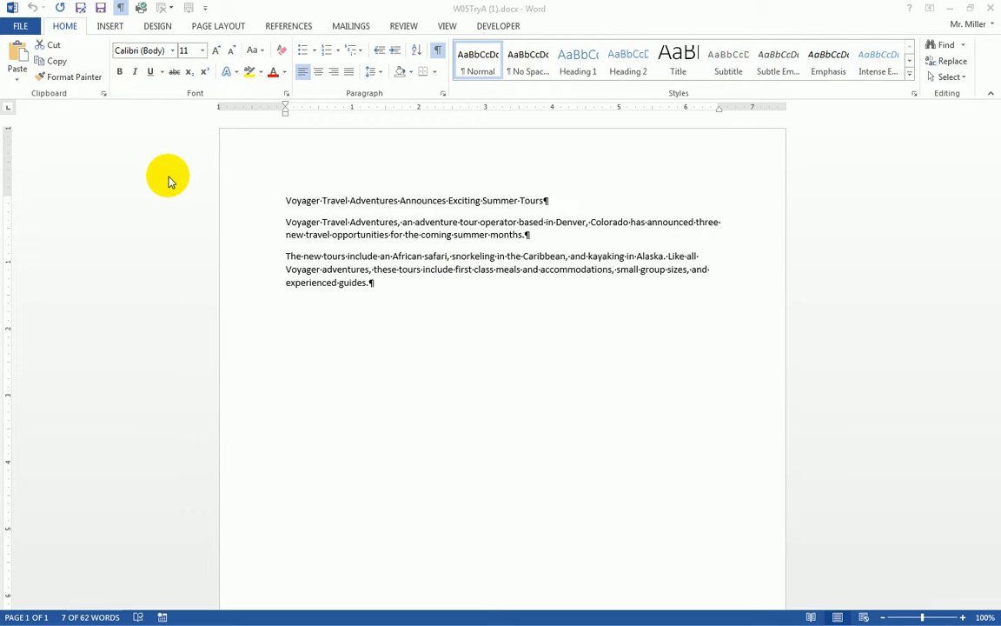
Step: Select the whole second paragraph and make sure the ruler is shown
click(244, 210)
click(242, 224)
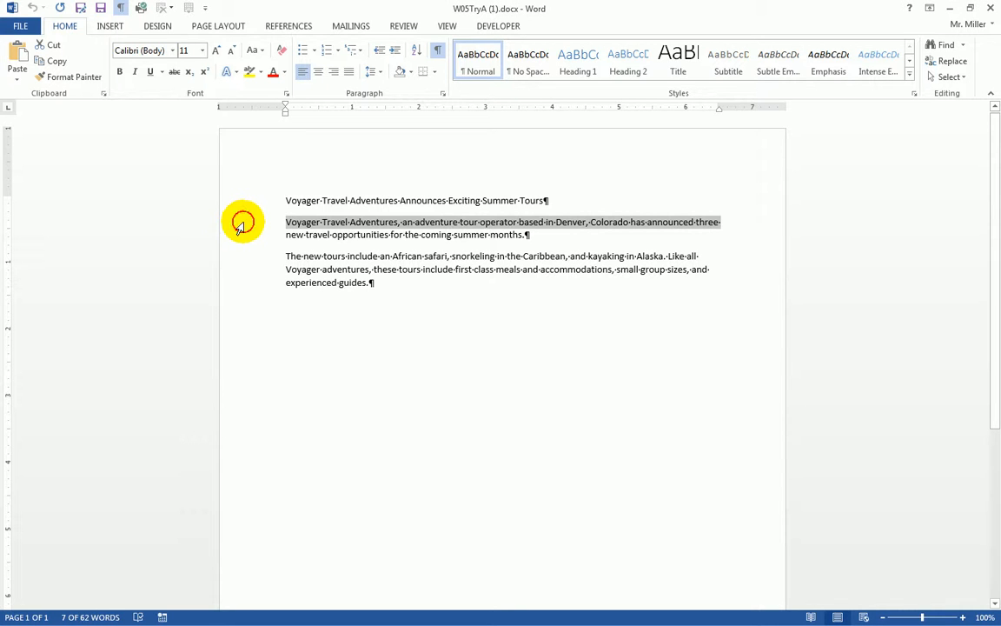
drag(242, 224, 237, 244)
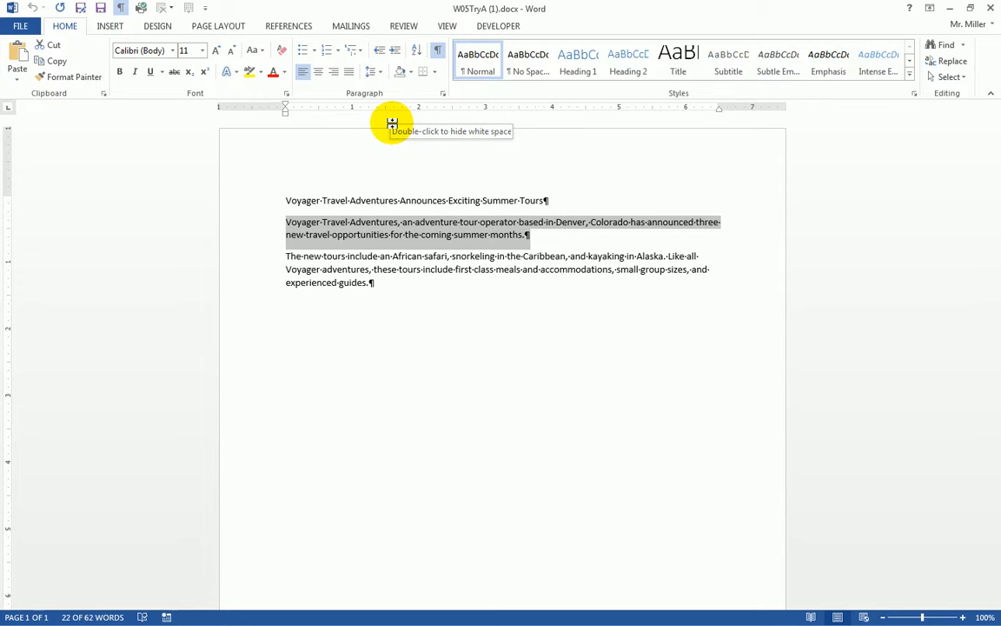
click(447, 27)
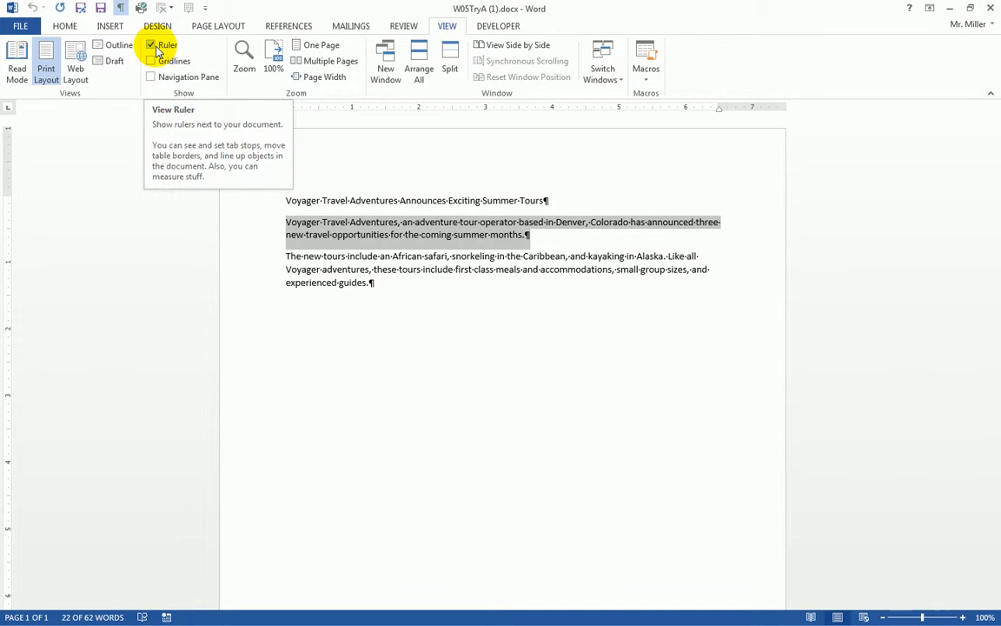
click(65, 25)
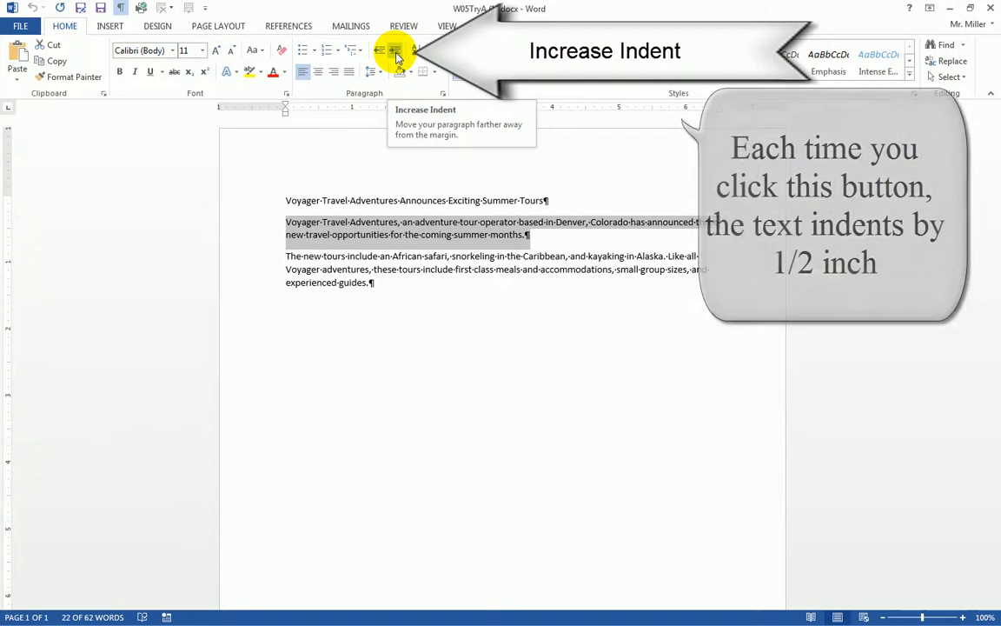
Step: Leave the second paragraph with a 0.5" left indent using Increase and Decrease Indent
click(396, 52)
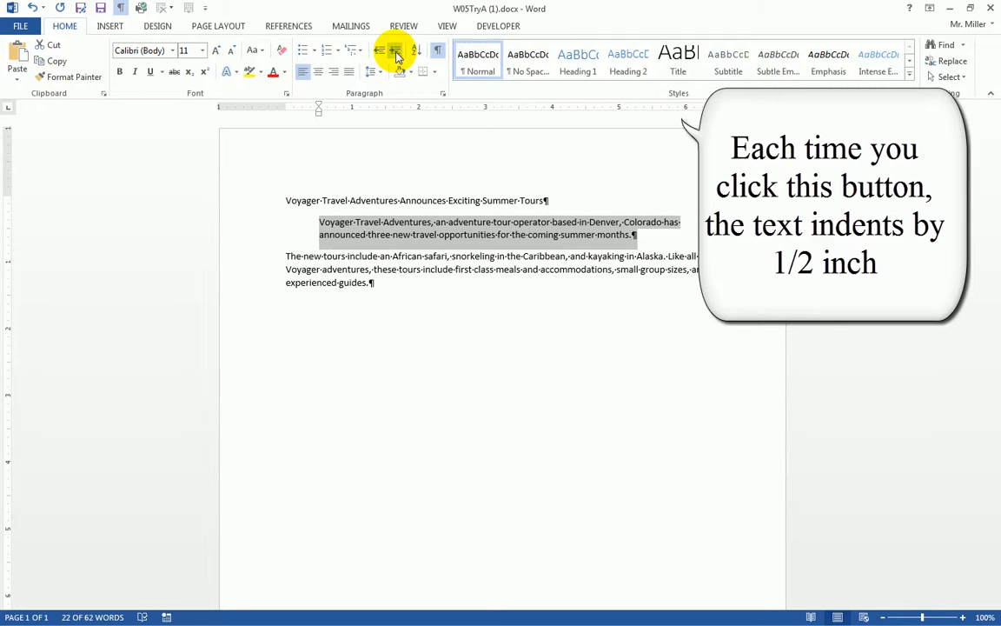
click(397, 53)
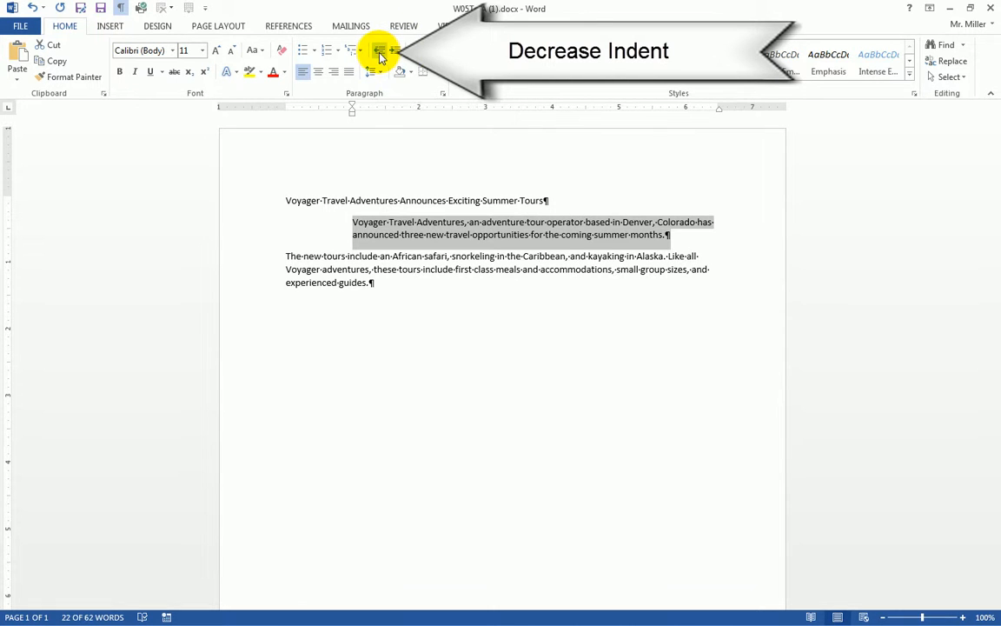
click(379, 54)
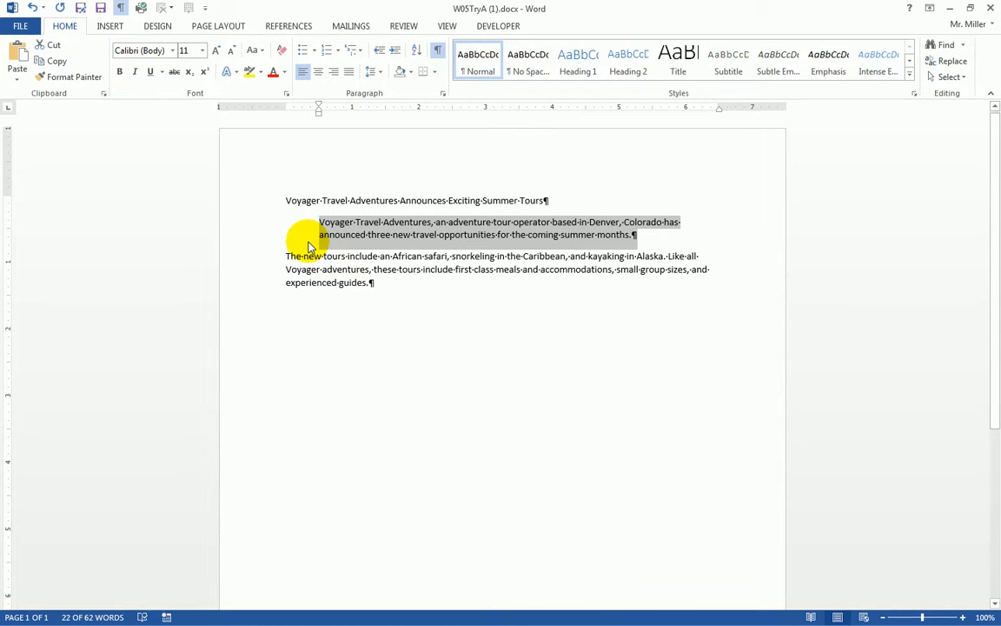
click(255, 203)
Step: Select the title through the second paragraph and bring up the Paragraph dialog
drag(255, 202, 254, 240)
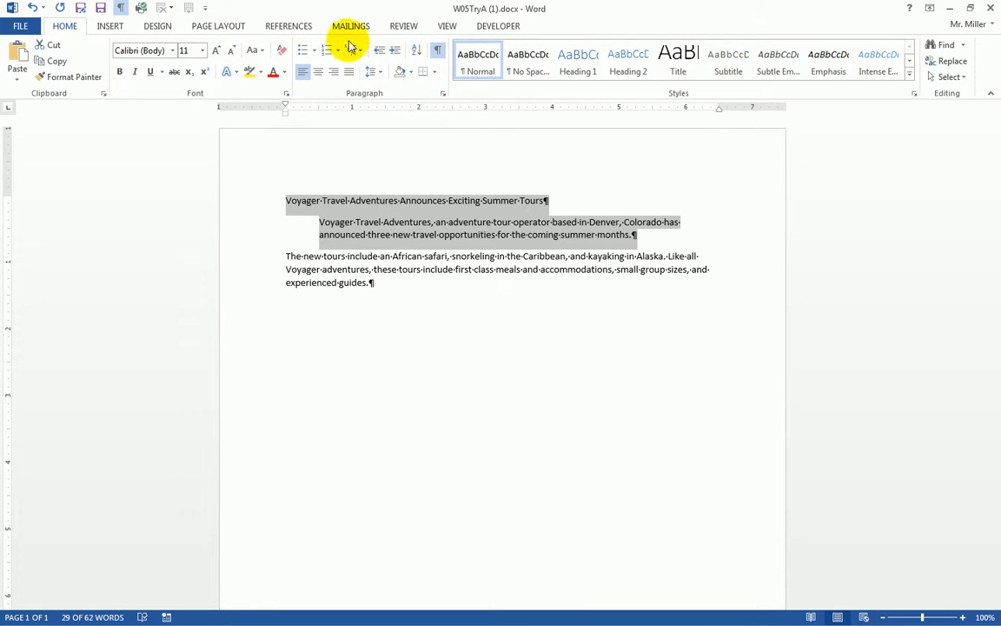
click(444, 96)
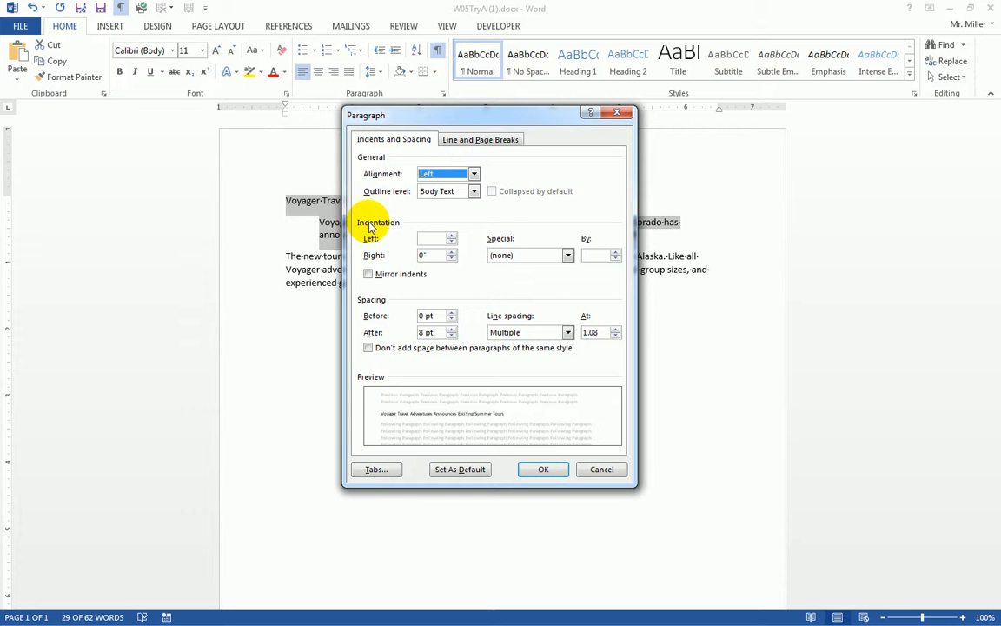
Step: Set a 1.2" left indent and 0.8" right indent on the title and second paragraph
click(436, 238)
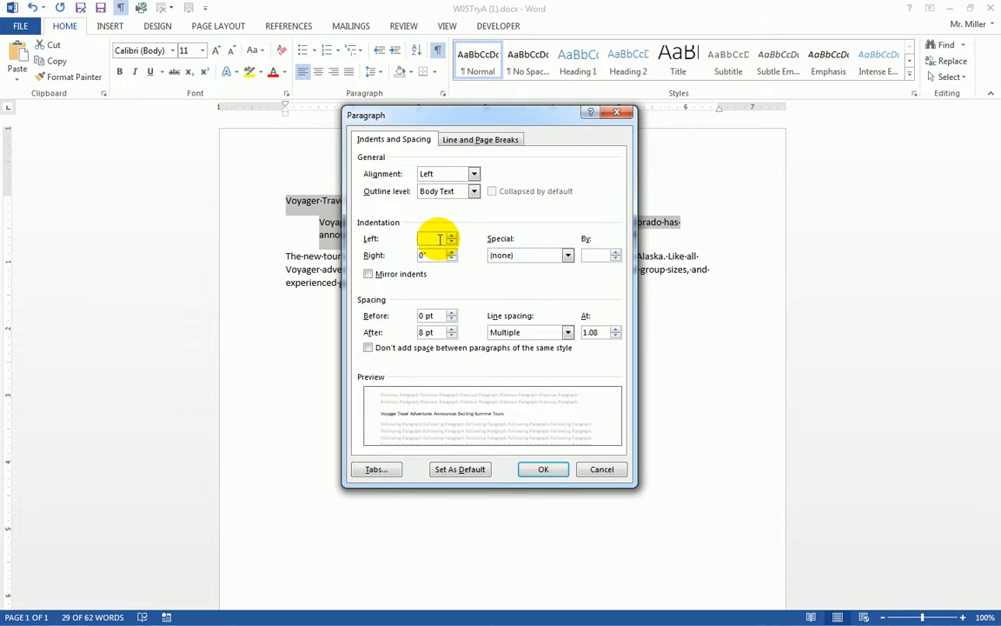
text(1.2)
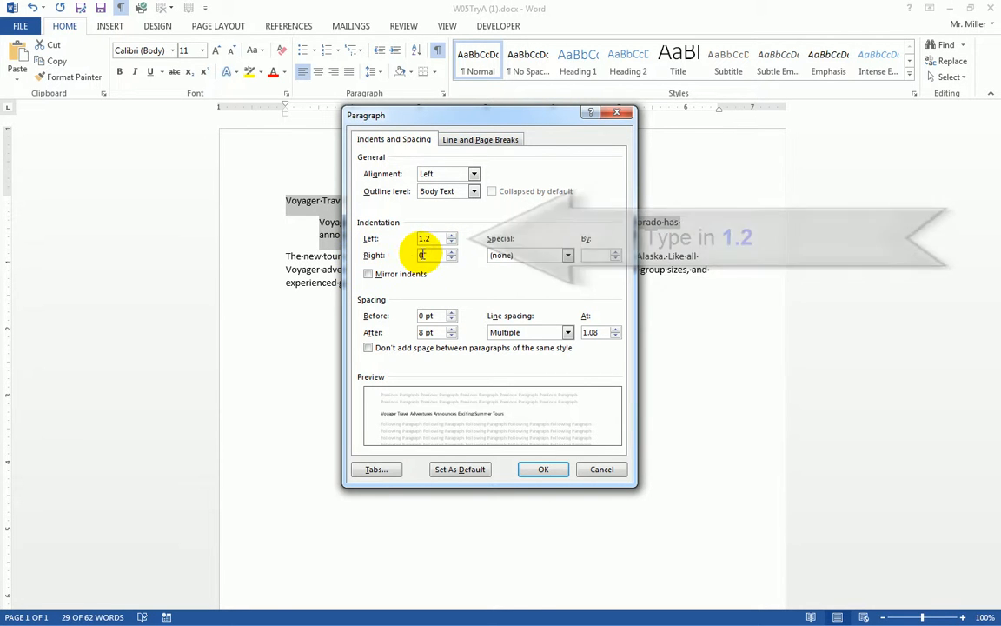
click(420, 254)
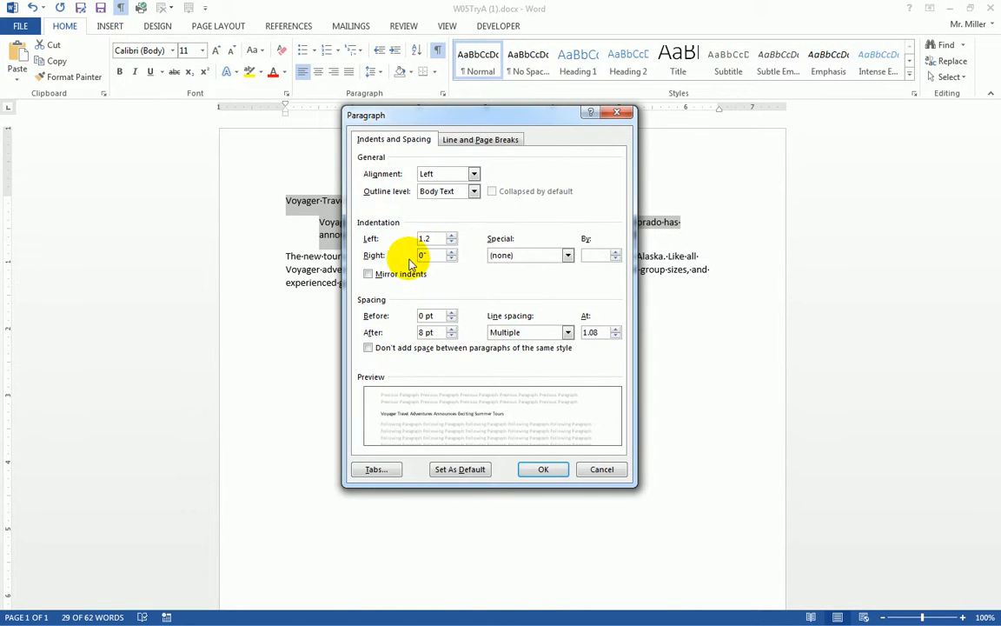
drag(470, 121, 269, 165)
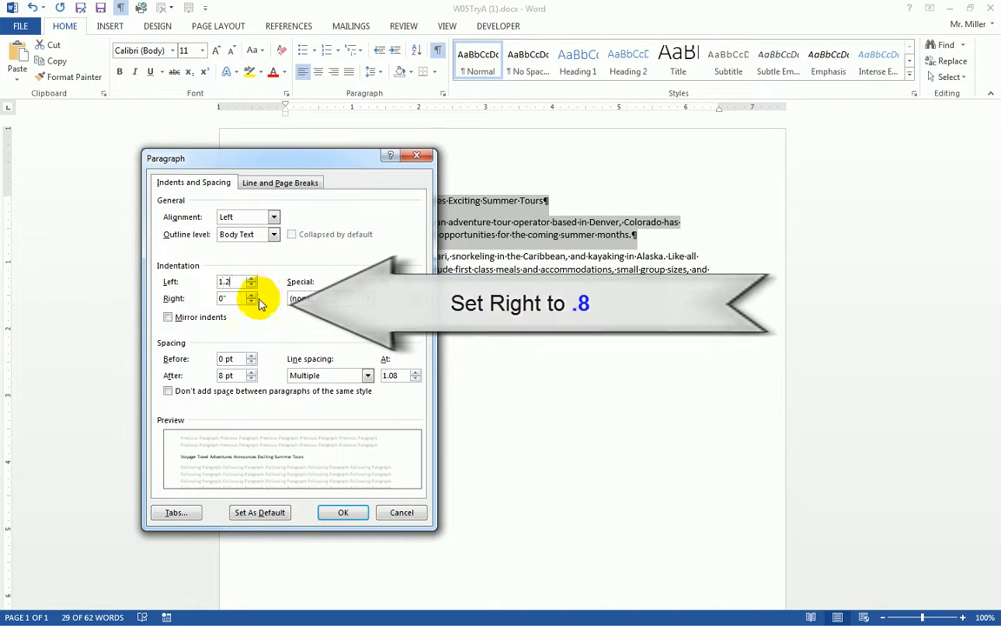
drag(228, 299, 207, 301)
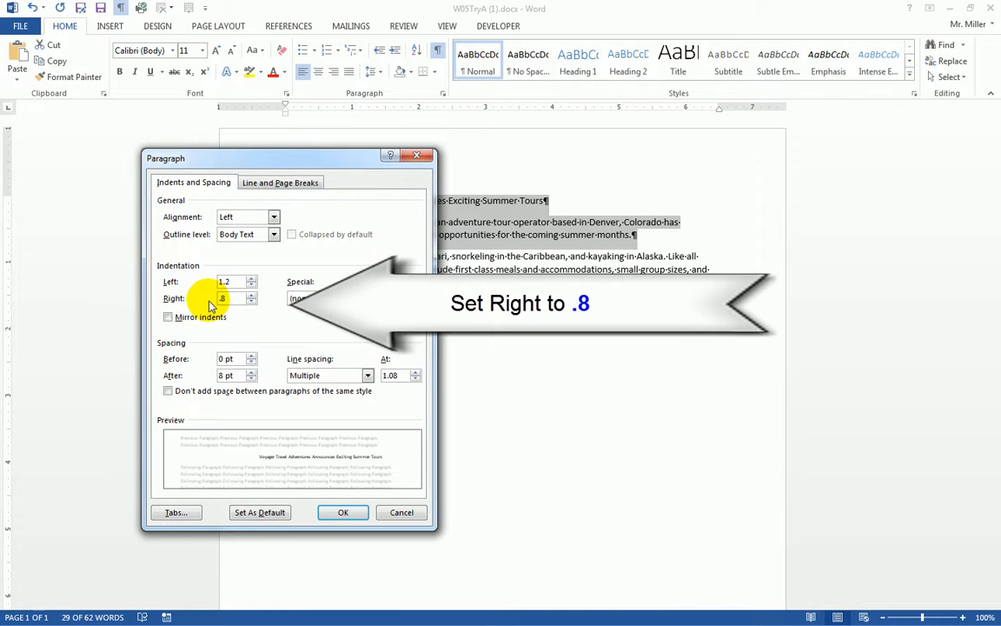
click(344, 511)
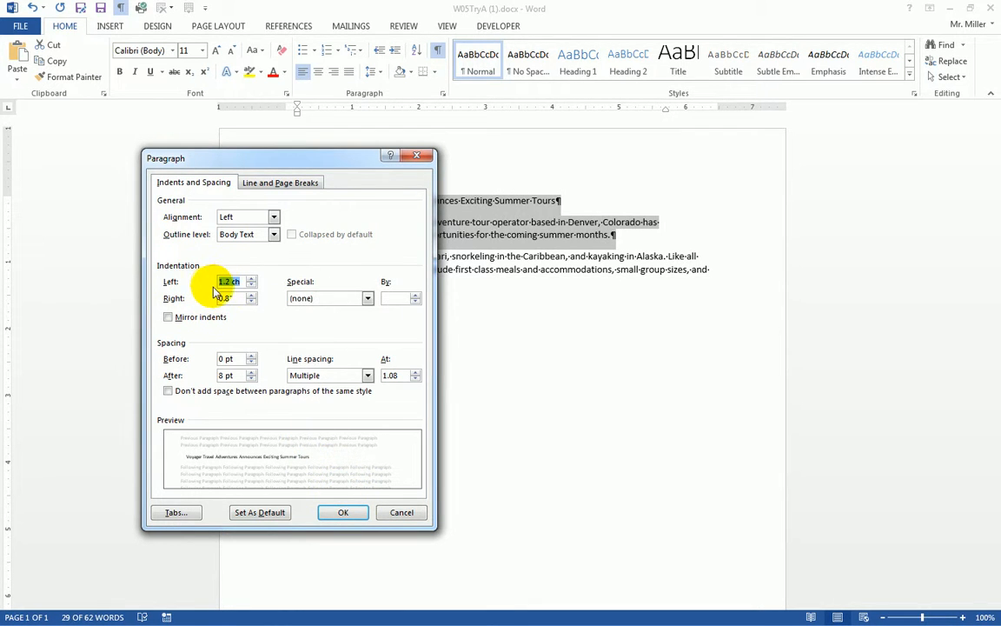
text(1.2")
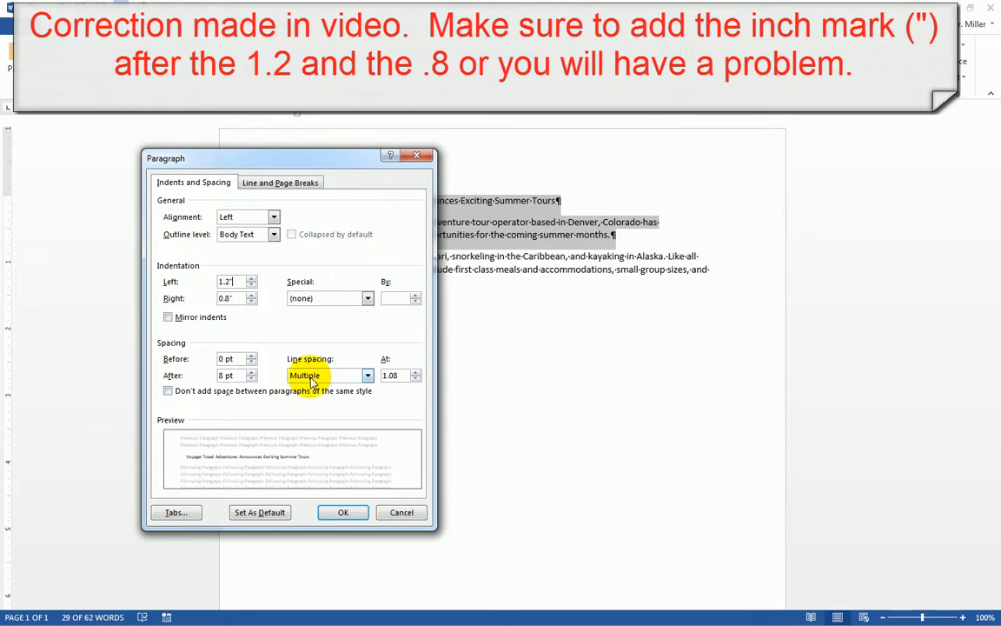
click(341, 511)
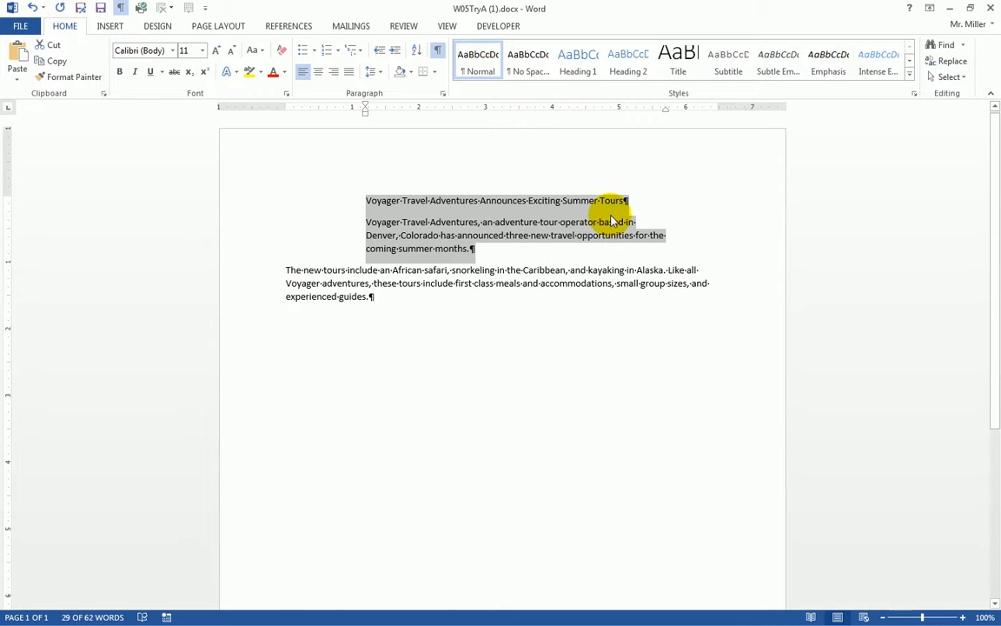
double_click(263, 283)
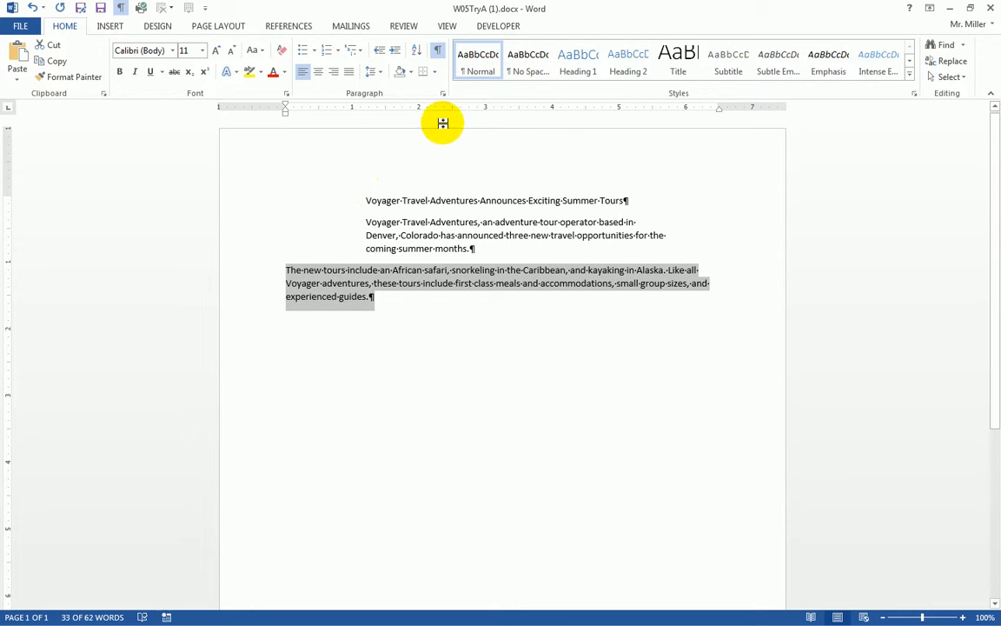
Step: Give the third paragraph a 0.4" left indent and a 0.6" right indent
click(443, 95)
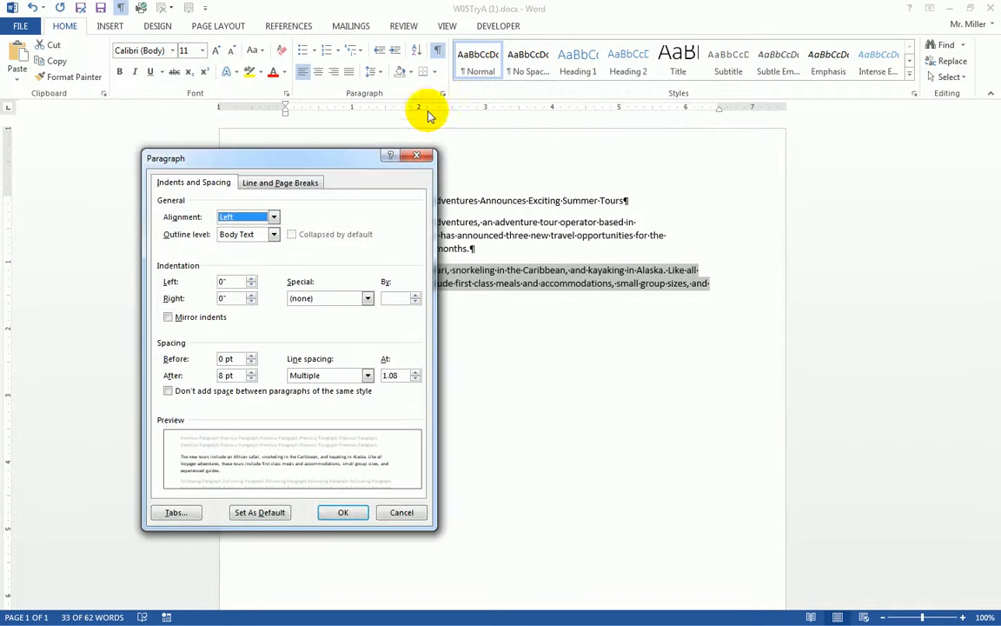
click(251, 278)
click(251, 278)
click(251, 278)
click(251, 278)
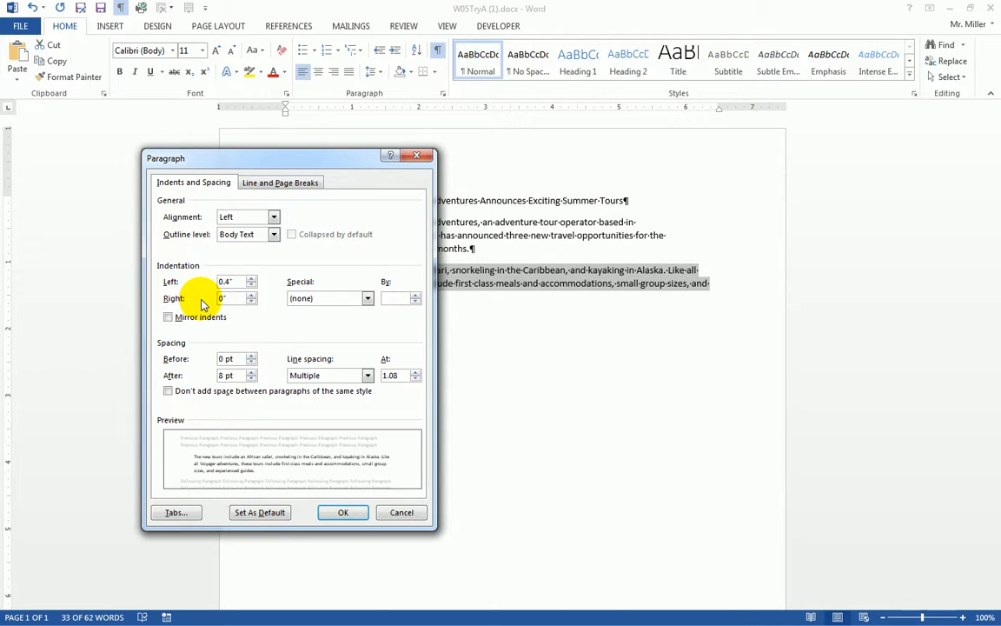
click(252, 296)
click(251, 296)
click(251, 295)
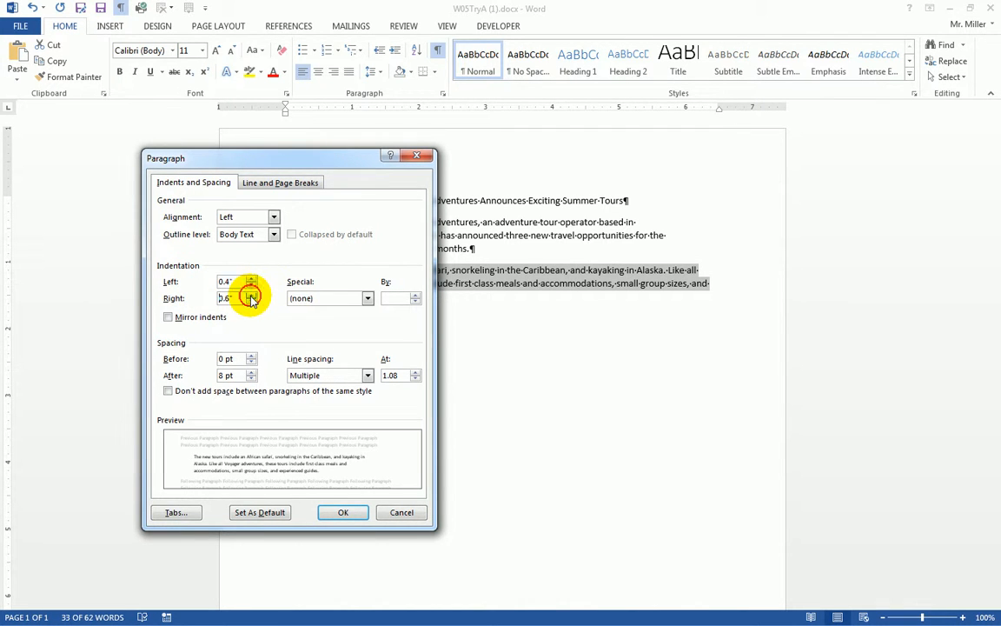
click(344, 512)
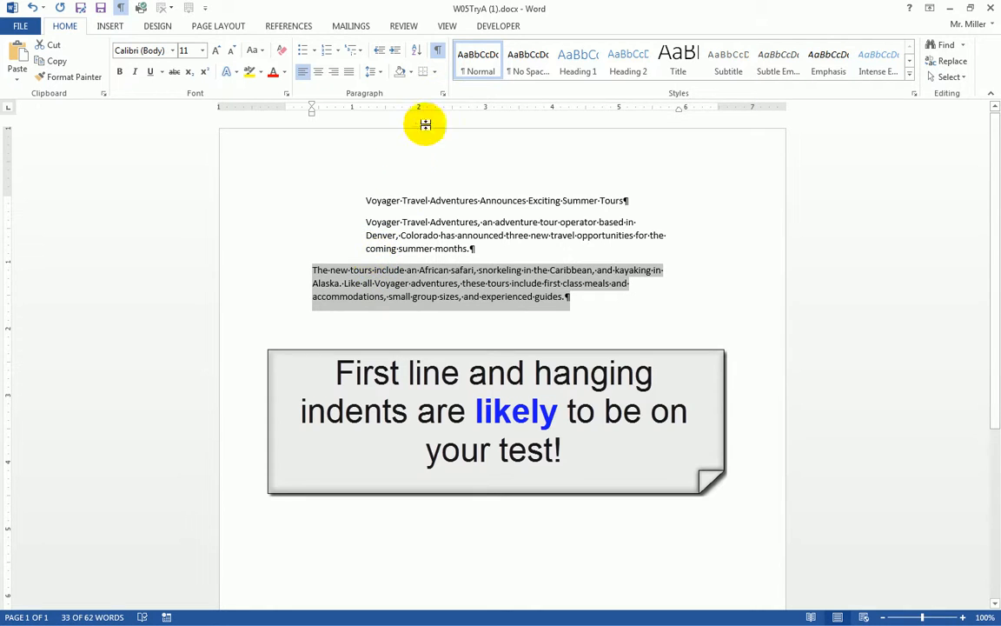
Step: Add a 0.8" first-line indent to the third paragraph, keeping its 0.4" left indent
click(443, 97)
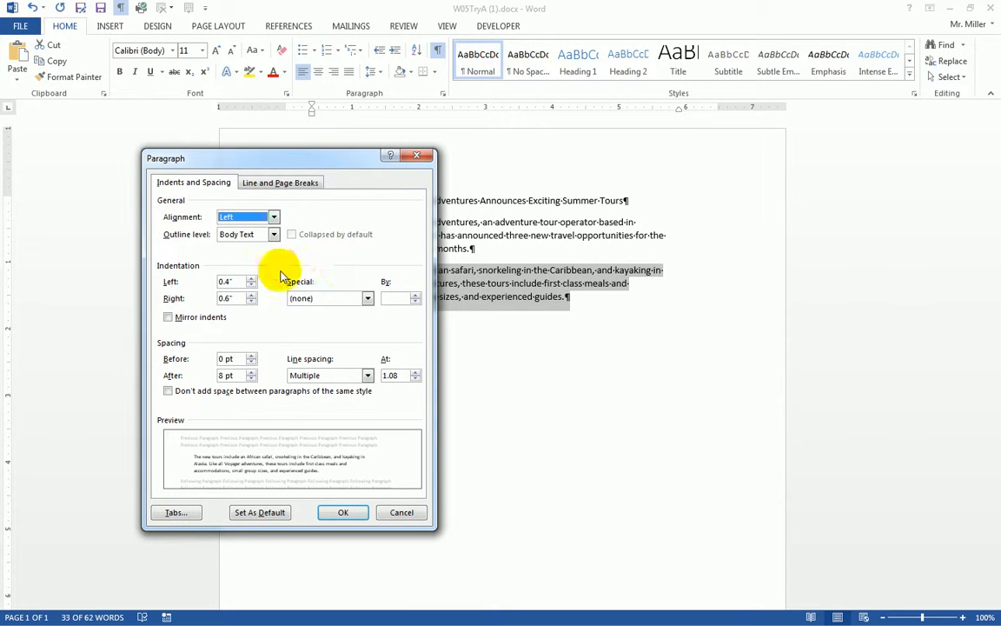
drag(297, 159, 569, 144)
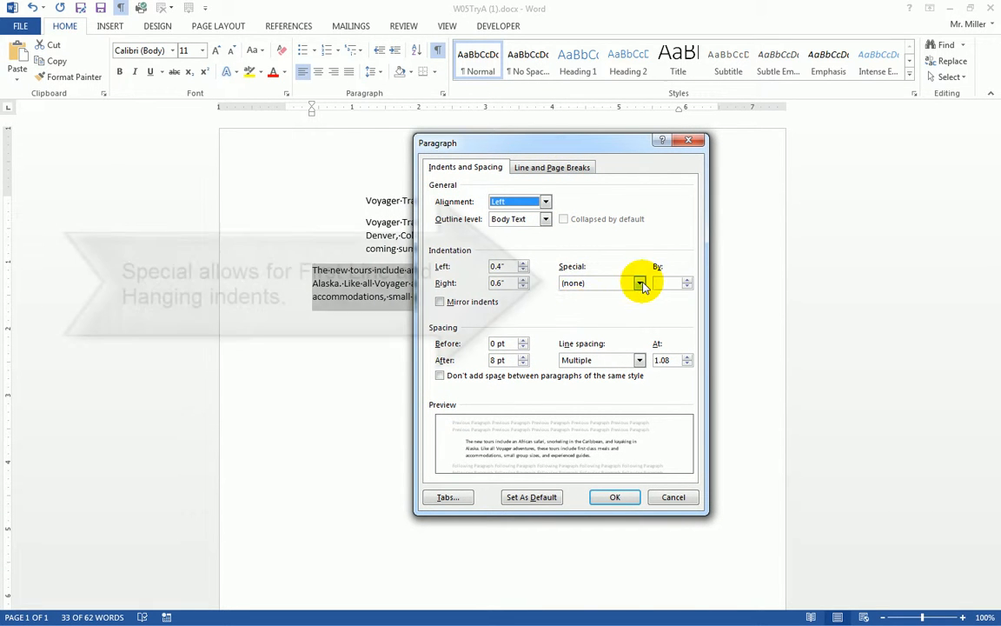
click(639, 284)
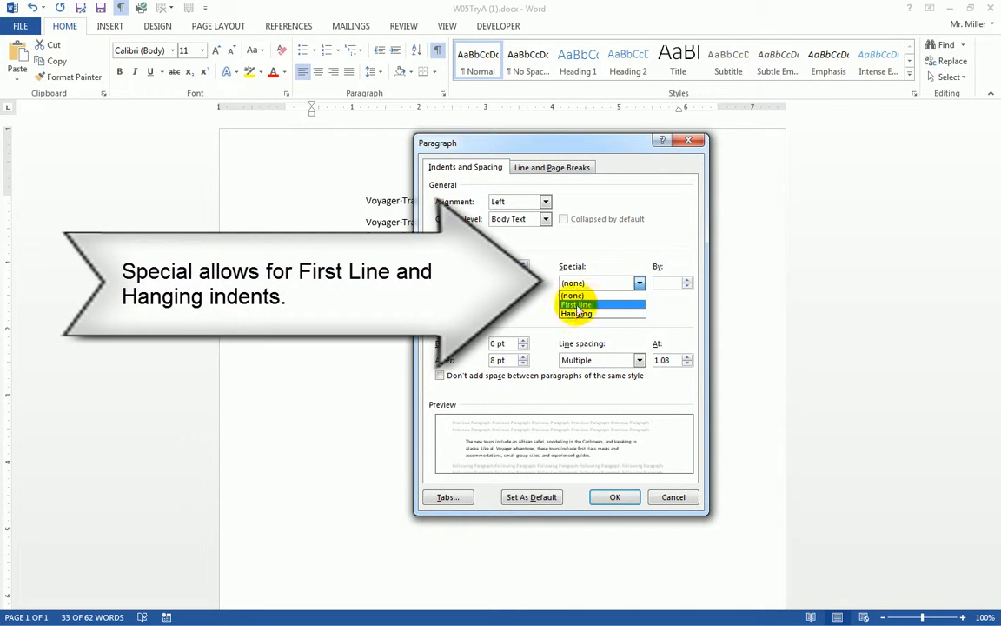
click(590, 305)
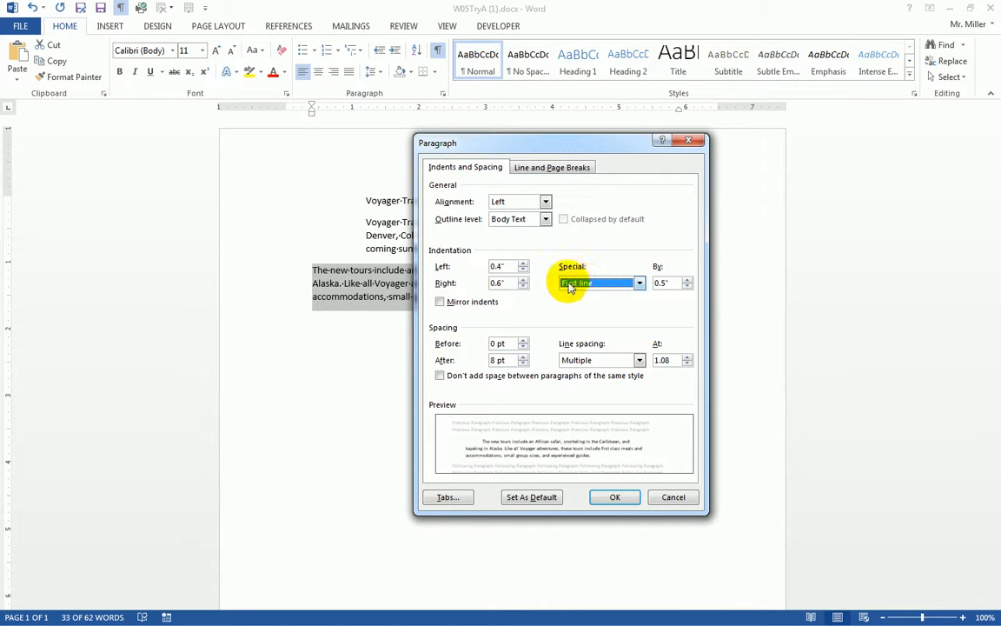
click(687, 279)
click(687, 280)
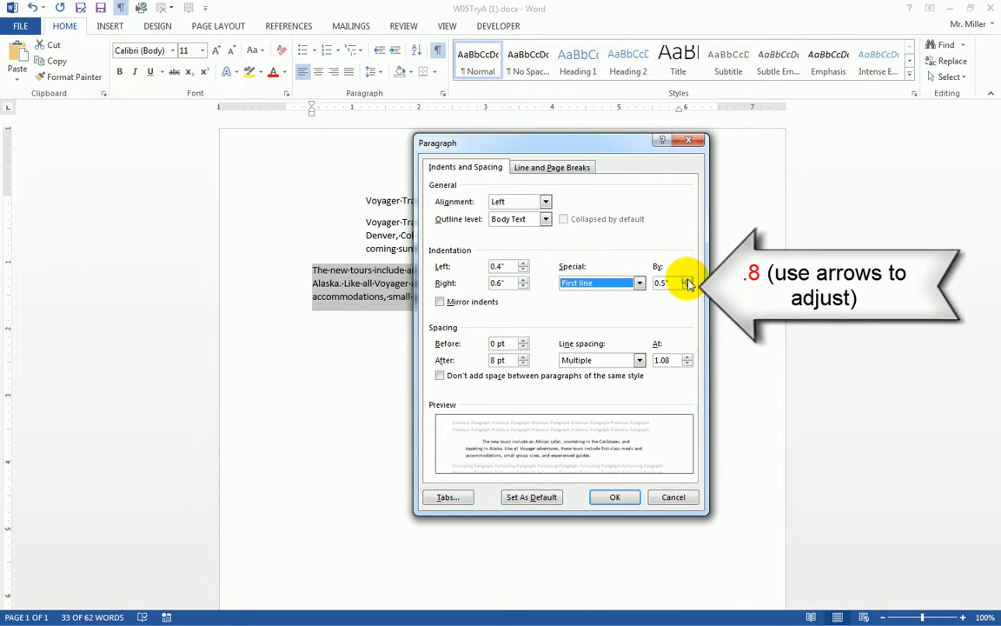
click(686, 280)
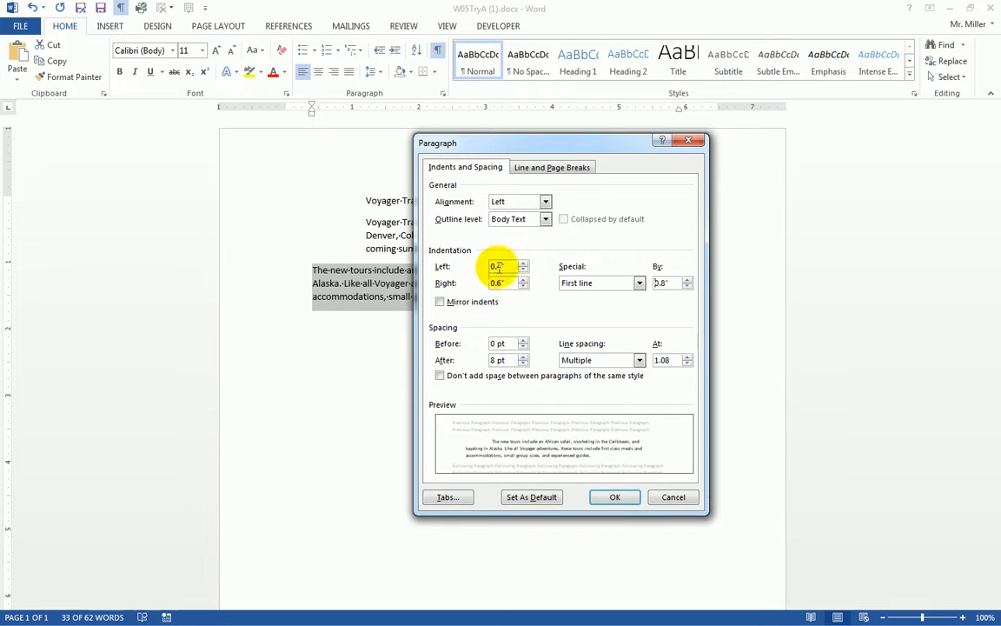
click(662, 283)
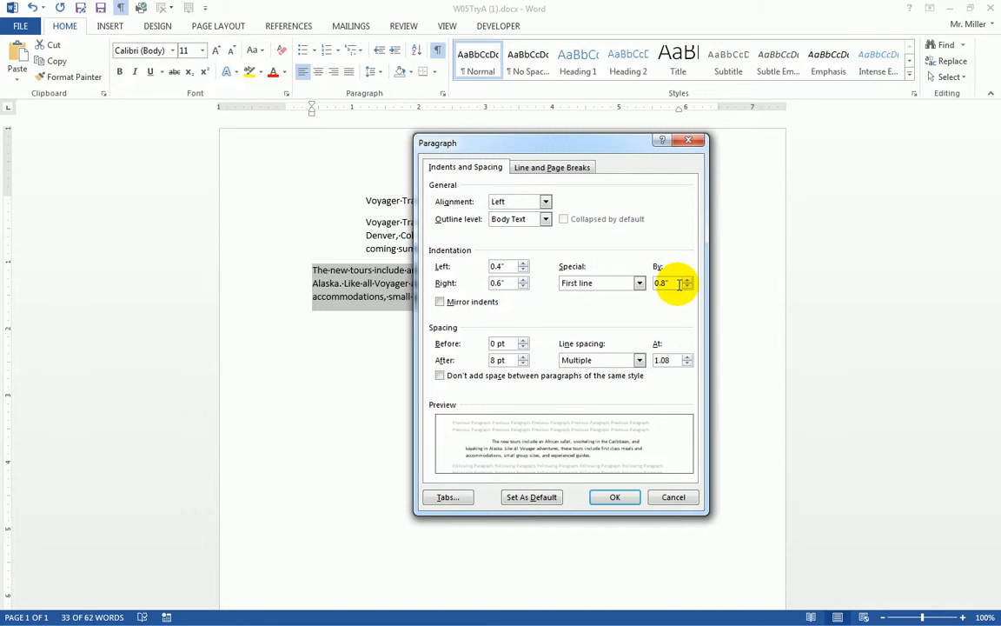
click(622, 495)
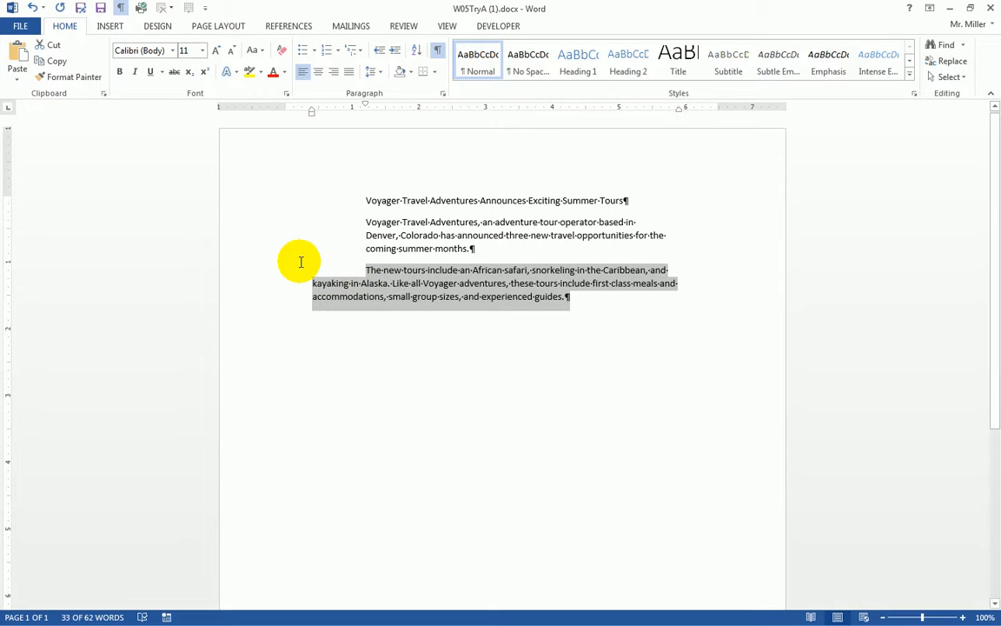
Step: Lower the second paragraph's left indent from 1.2" to 0.4" in the Paragraph dialog
drag(248, 219, 241, 254)
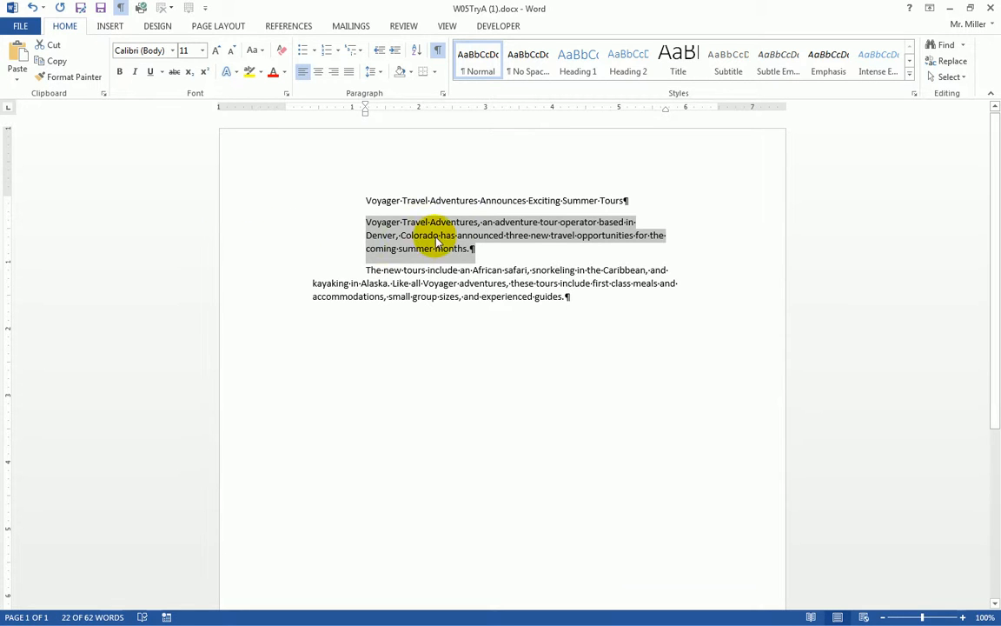
click(442, 95)
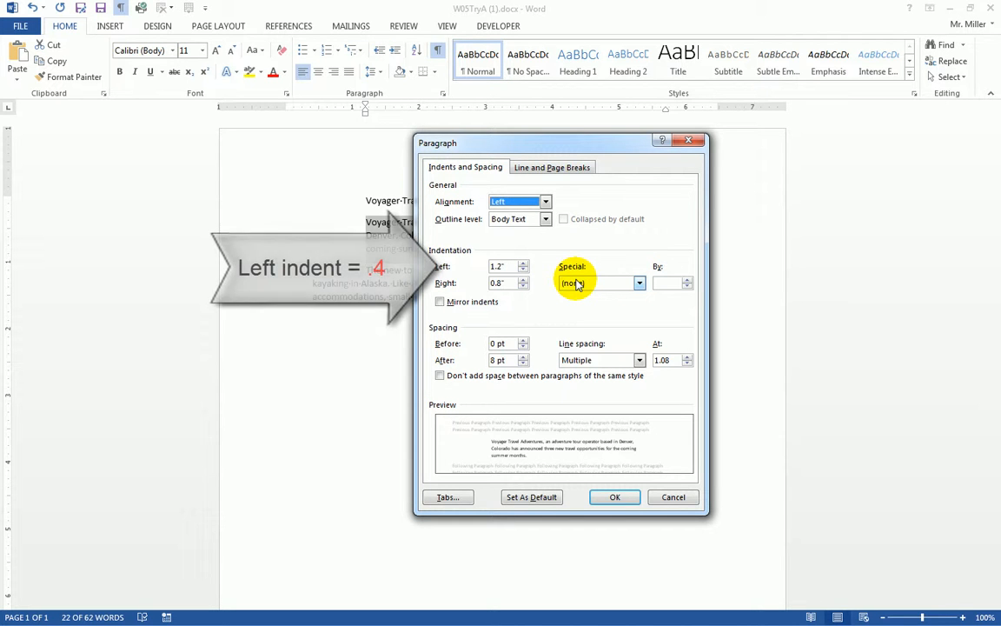
click(522, 270)
click(523, 270)
click(523, 271)
click(522, 270)
click(522, 271)
click(522, 270)
click(523, 270)
click(523, 271)
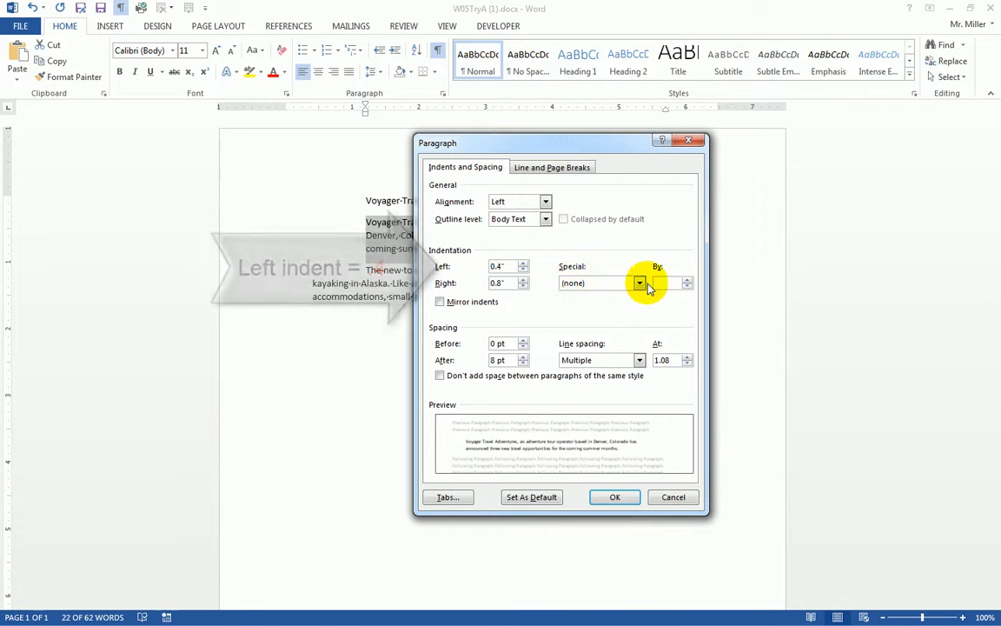
Step: Give the second paragraph a 0.8" hanging indent
click(639, 284)
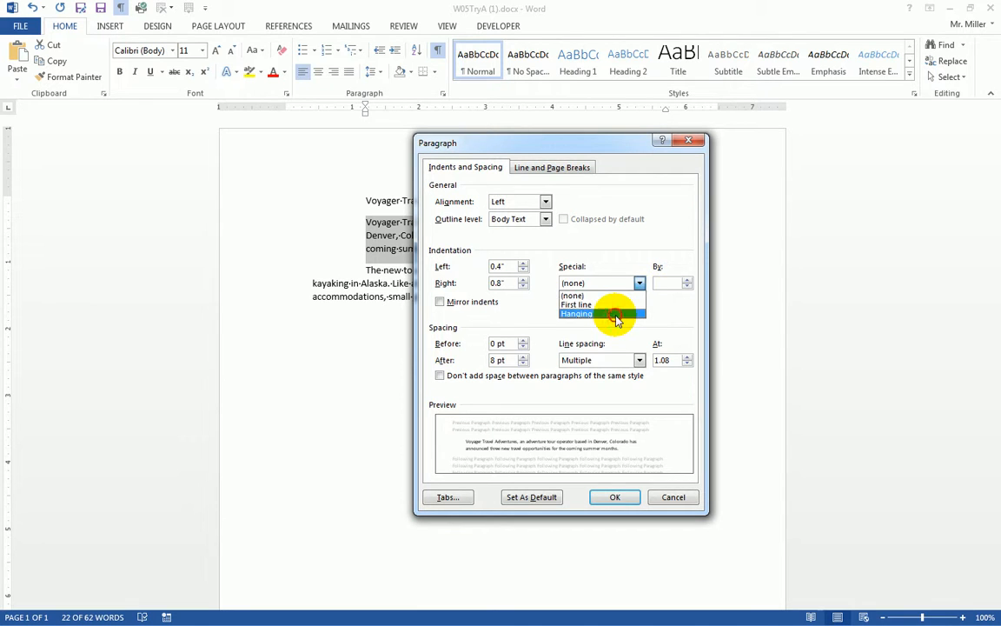
click(616, 314)
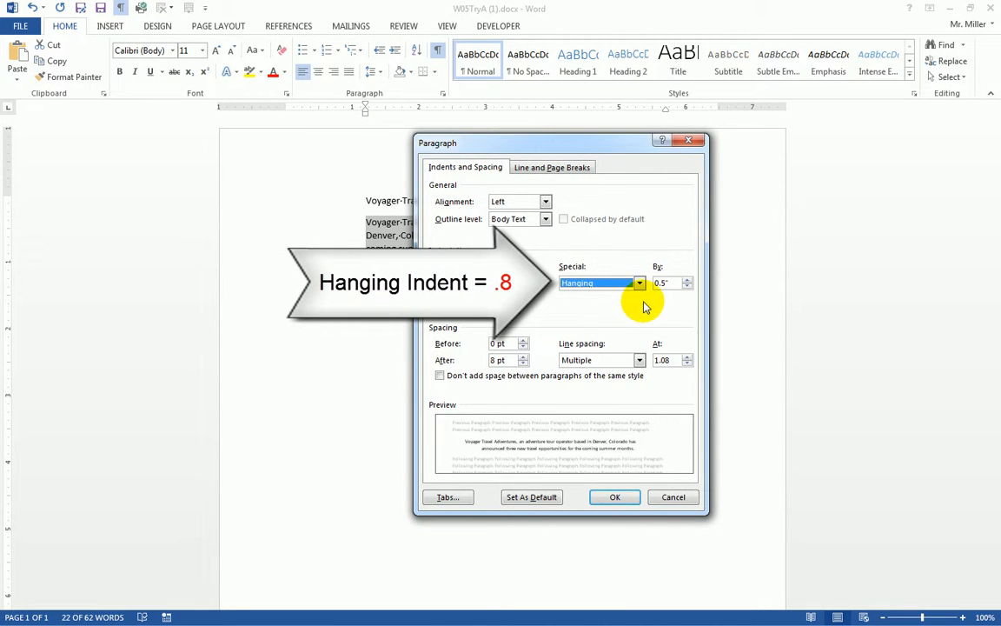
click(687, 280)
click(687, 280)
click(686, 280)
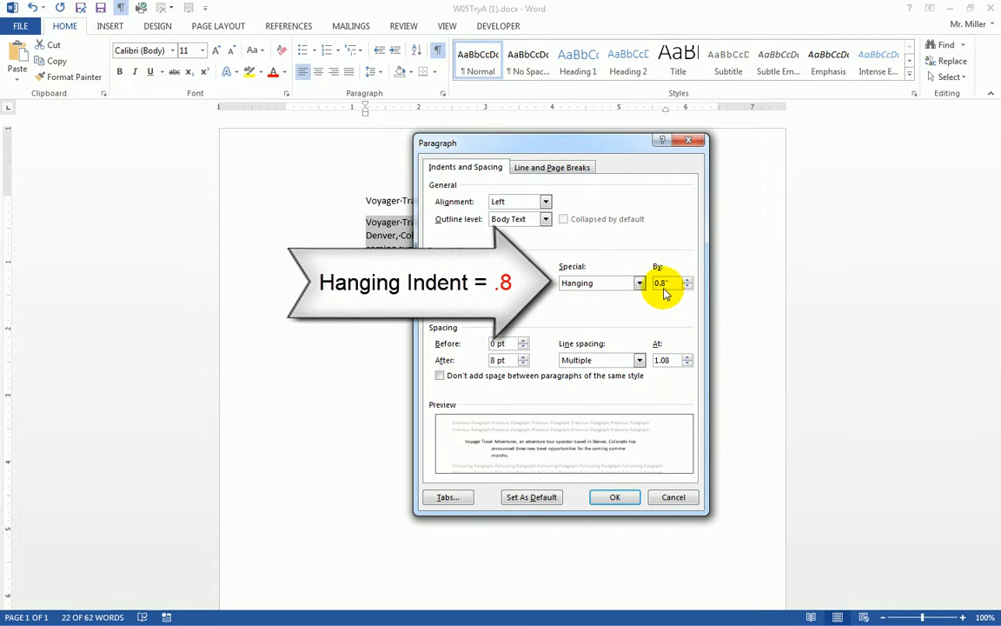
click(622, 498)
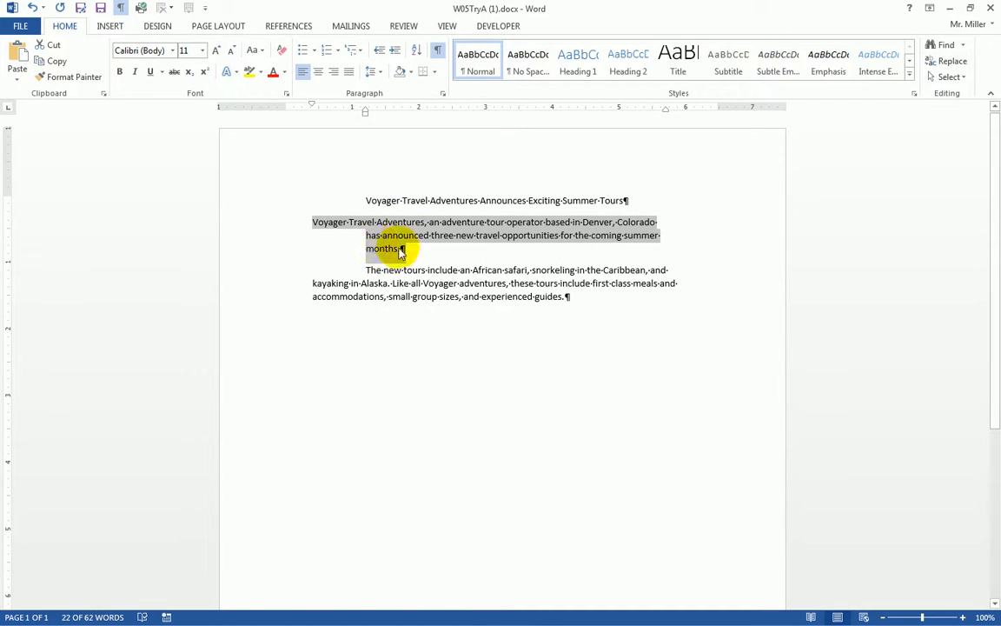
click(274, 223)
drag(251, 225, 248, 302)
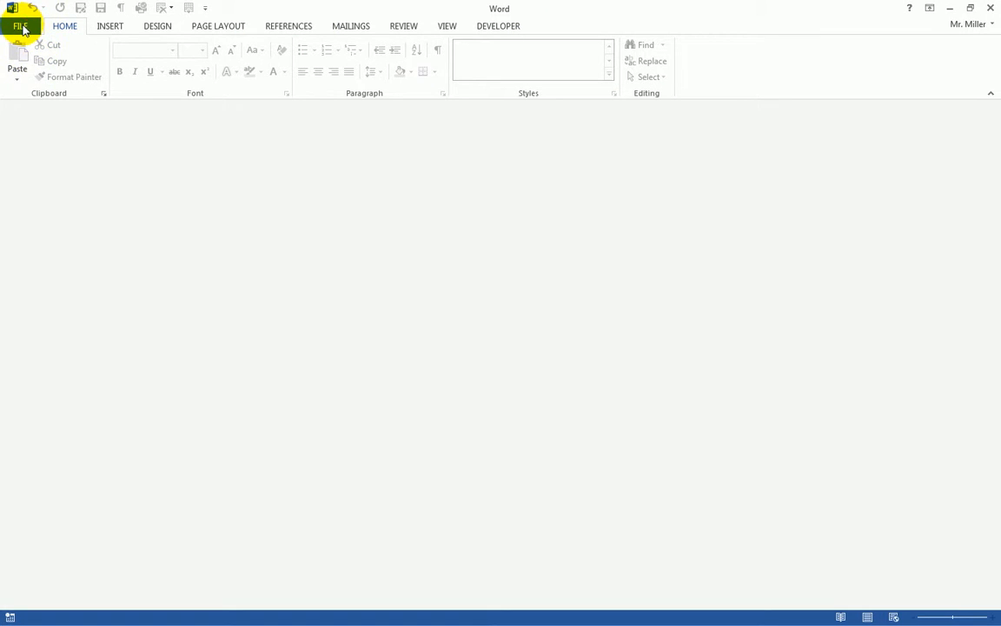
Step: Create a new blank Word document
click(22, 27)
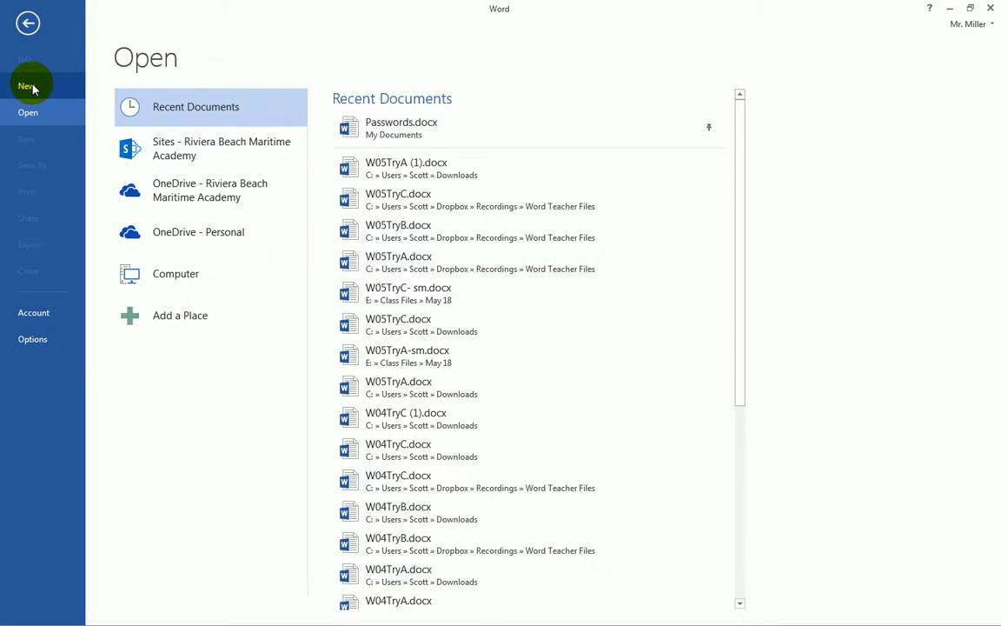
click(32, 87)
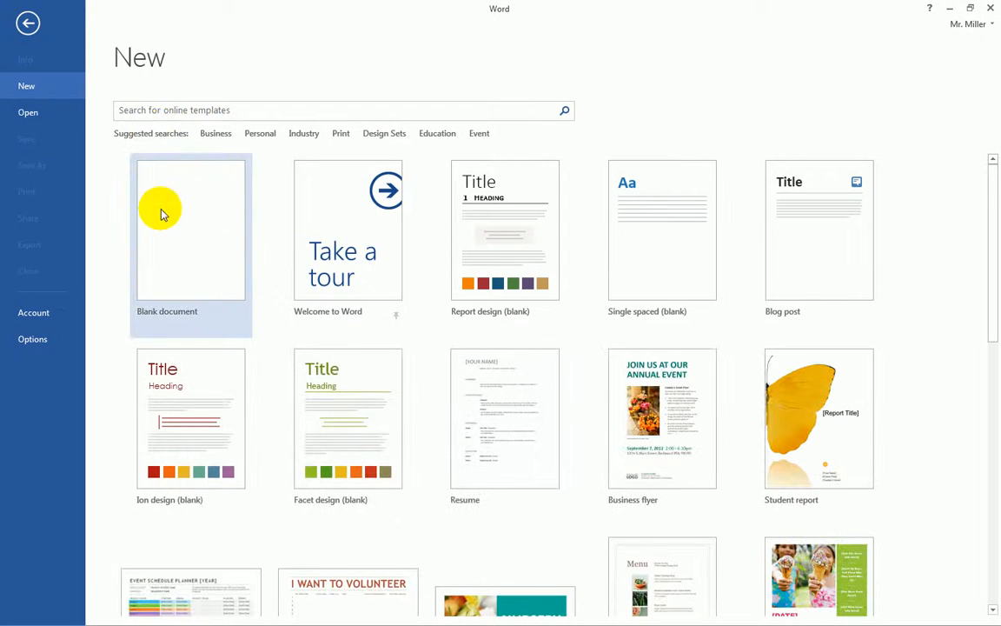
click(169, 213)
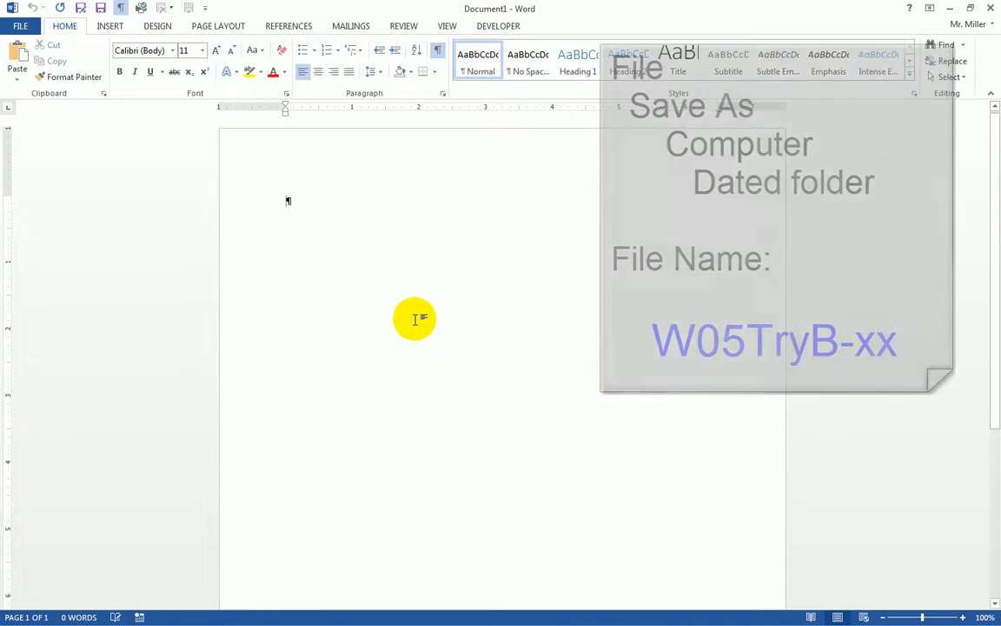
Step: Save the blank document in the May 18 folder as W05TryB plus your initials
click(22, 27)
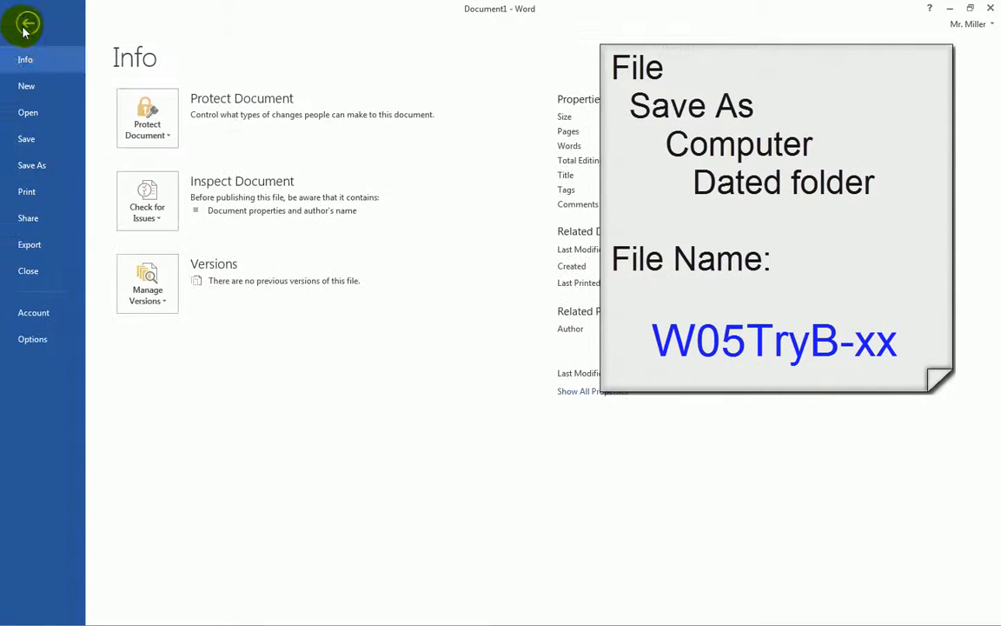
click(34, 166)
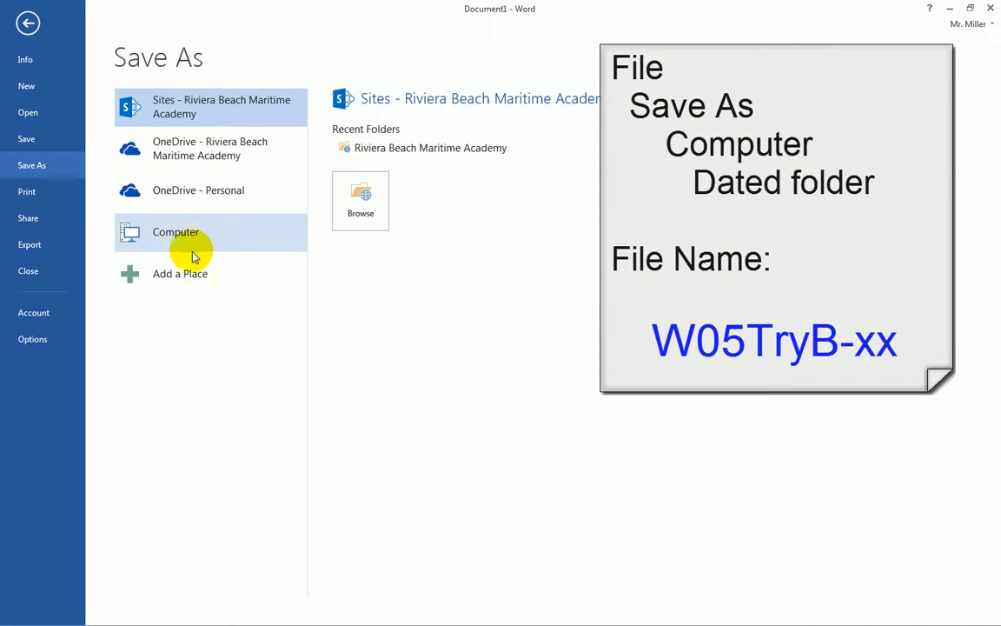
click(161, 239)
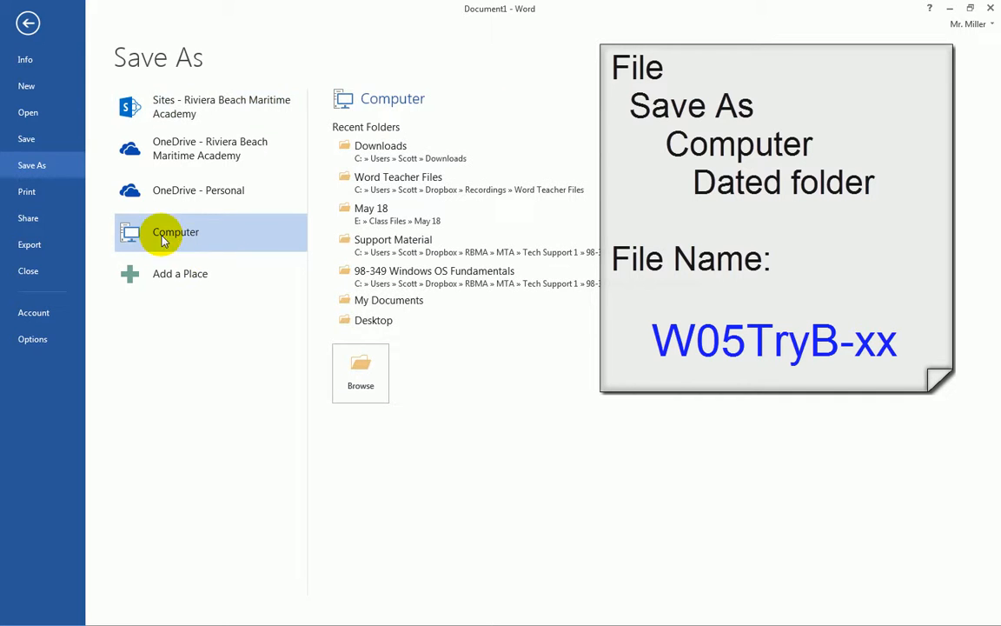
click(368, 215)
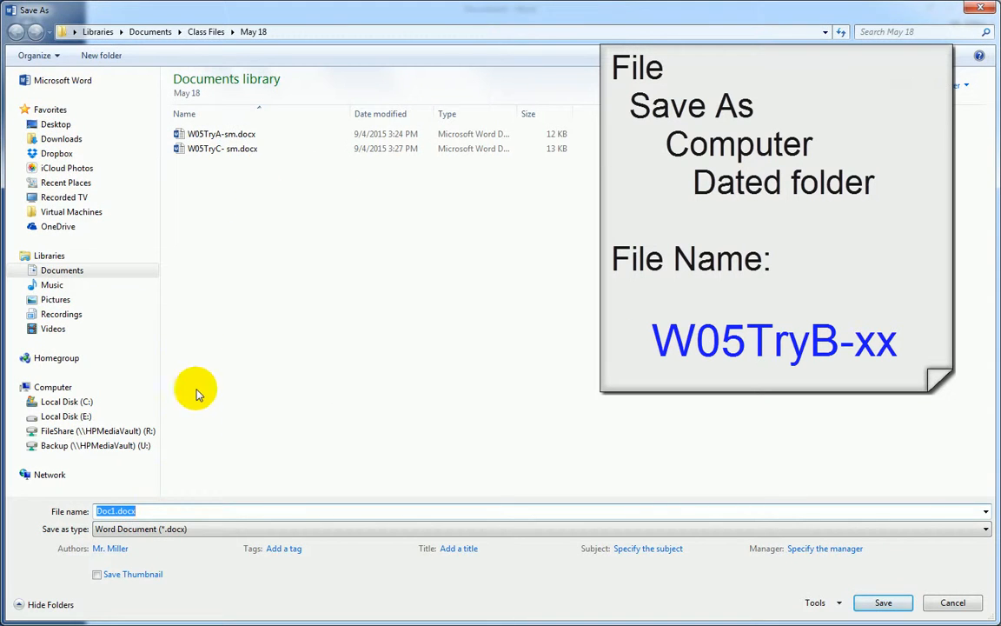
text(W)
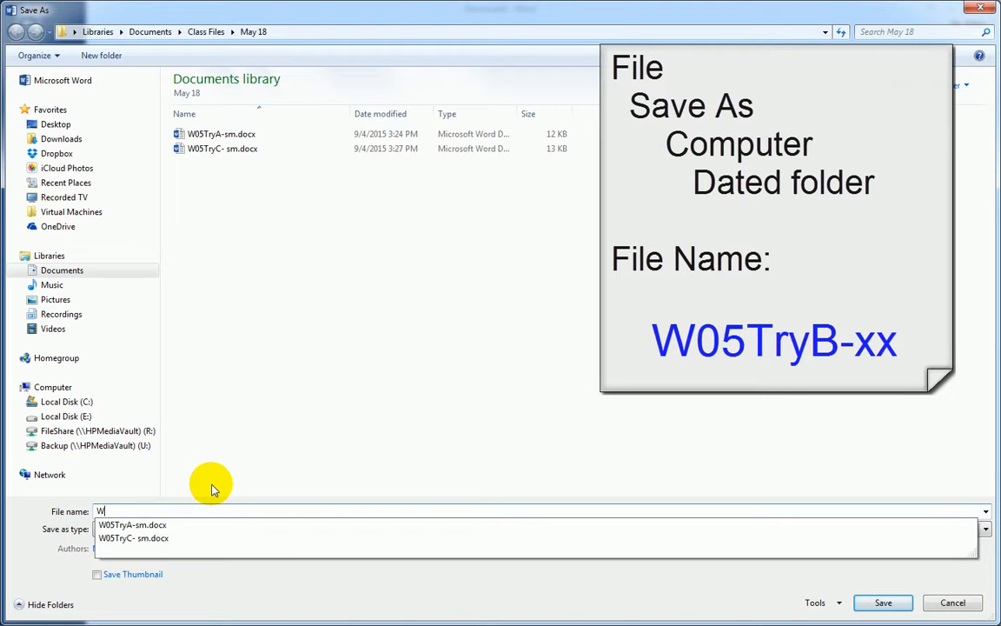
text(05Try)
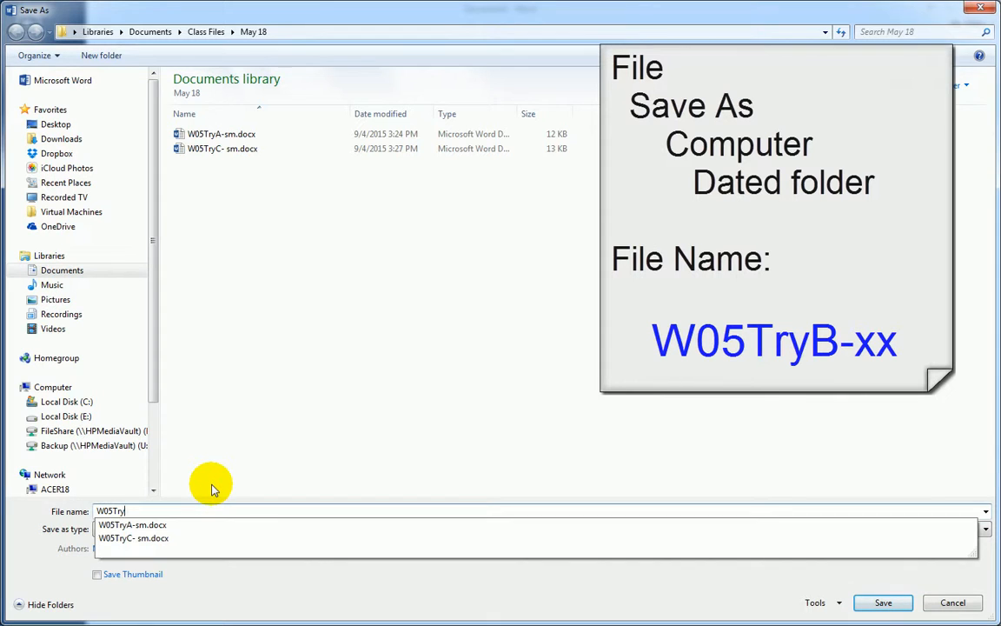
text(B-sm)
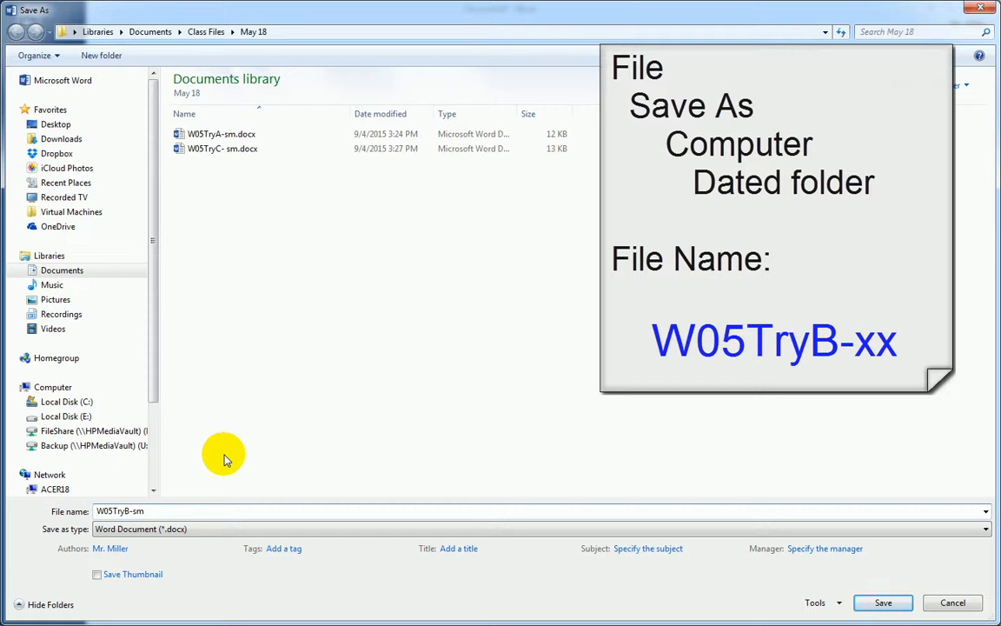
click(883, 603)
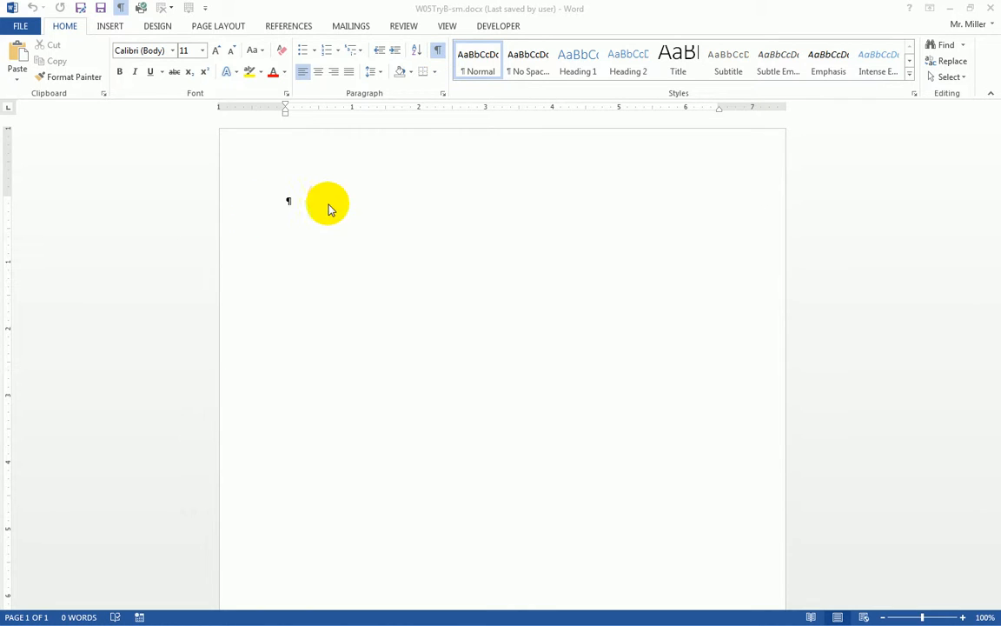
click(439, 54)
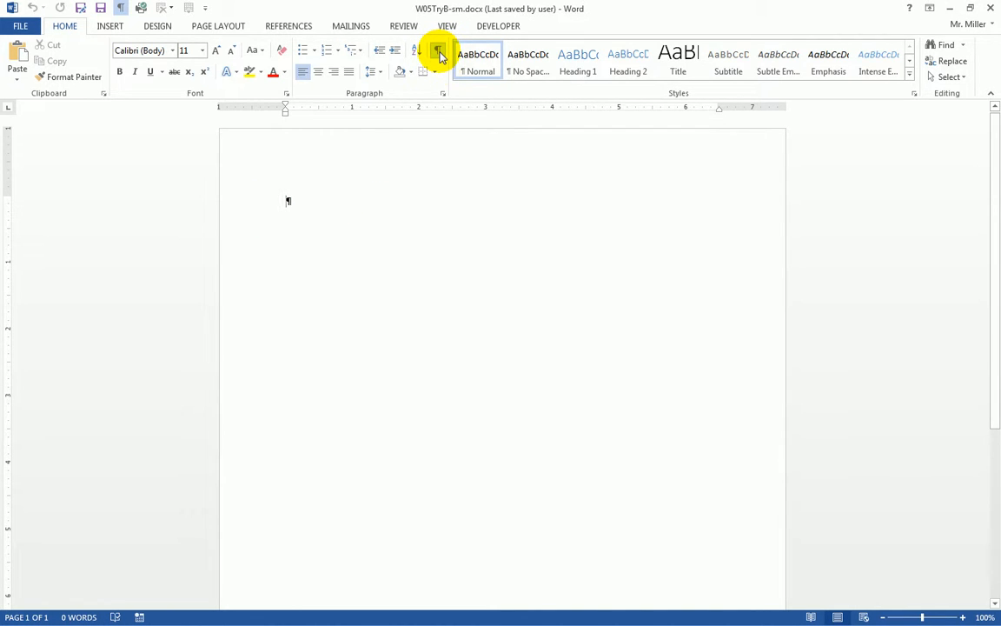
click(439, 53)
click(440, 50)
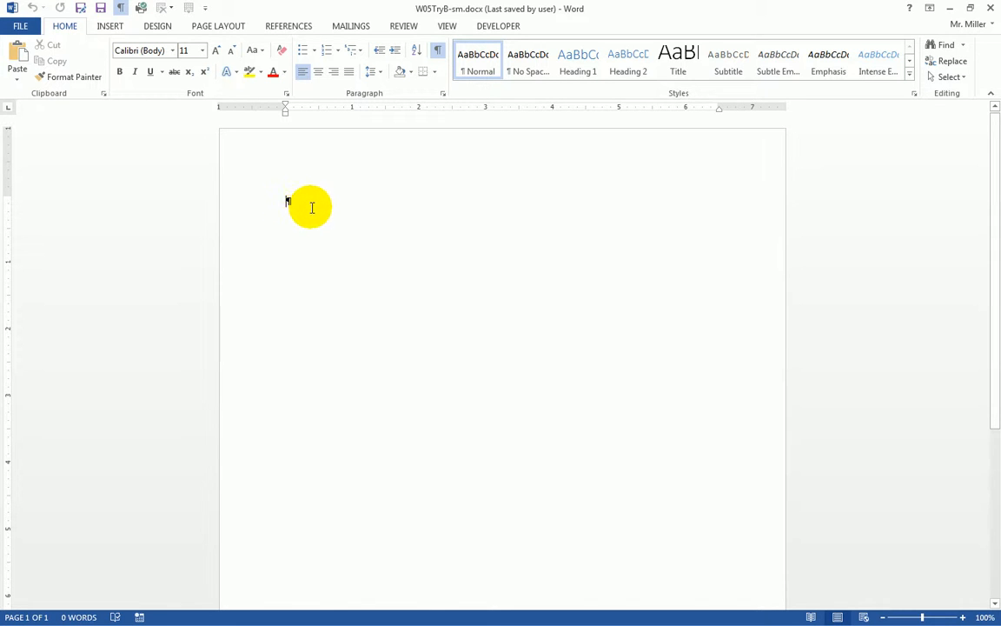
Step: Type the author's first name on line one, pushed right by four default tabs
key(Tab)
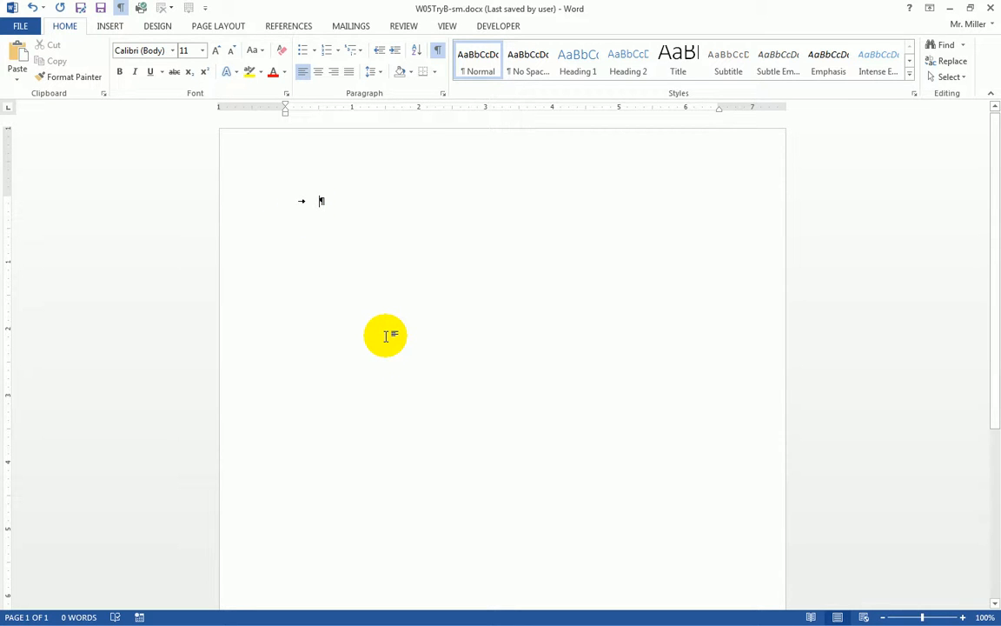
text(Scott Miller)
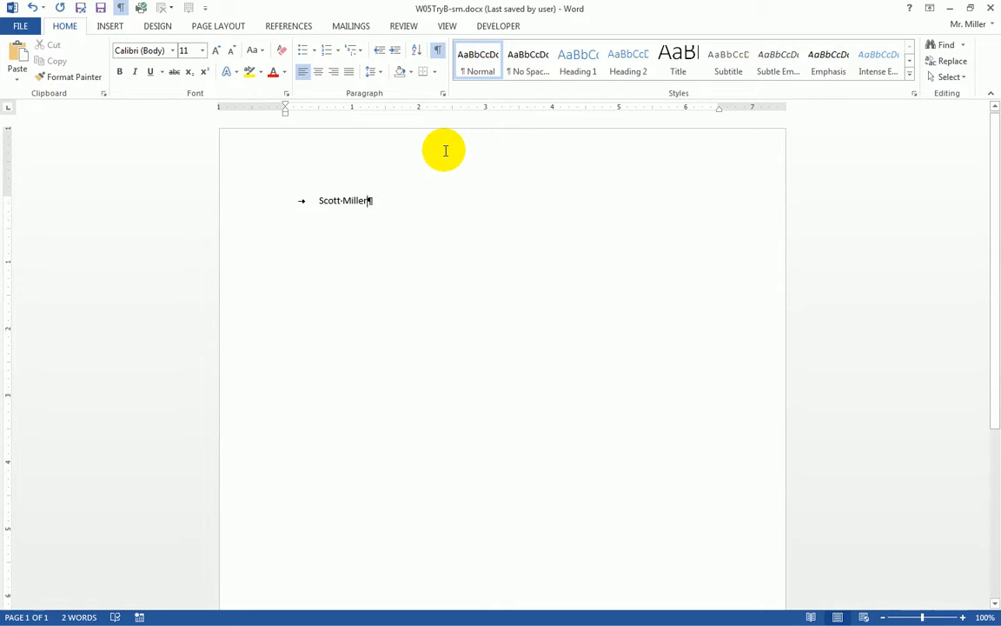
click(318, 200)
key(Tab)
key(Tab)
key(Tab)
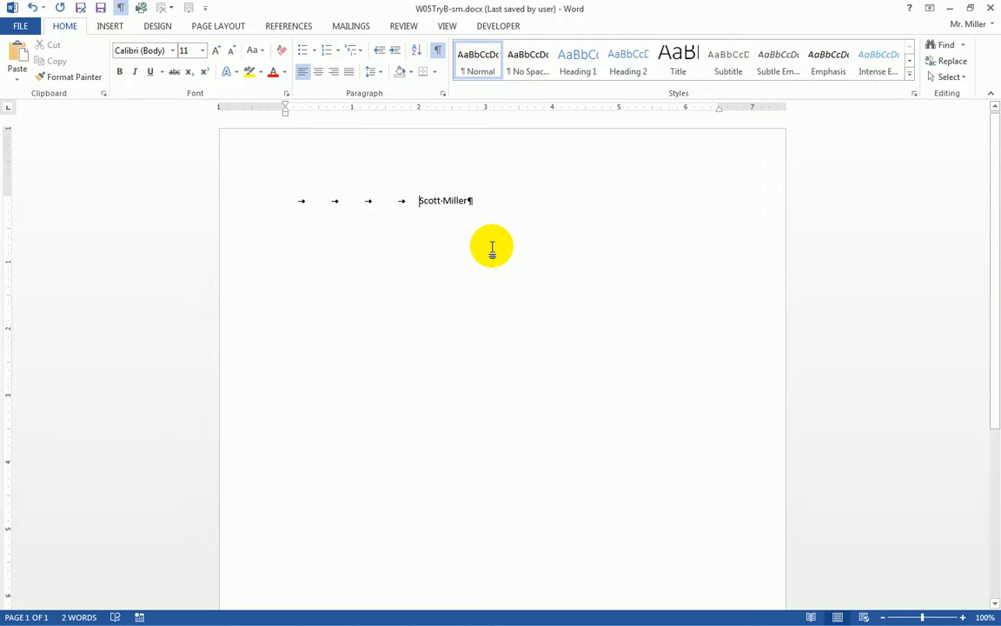
Step: Delete the extra tabs so just one tab precedes the author's name
key(BackSpace)
key(BackSpace)
key(BackSpace)
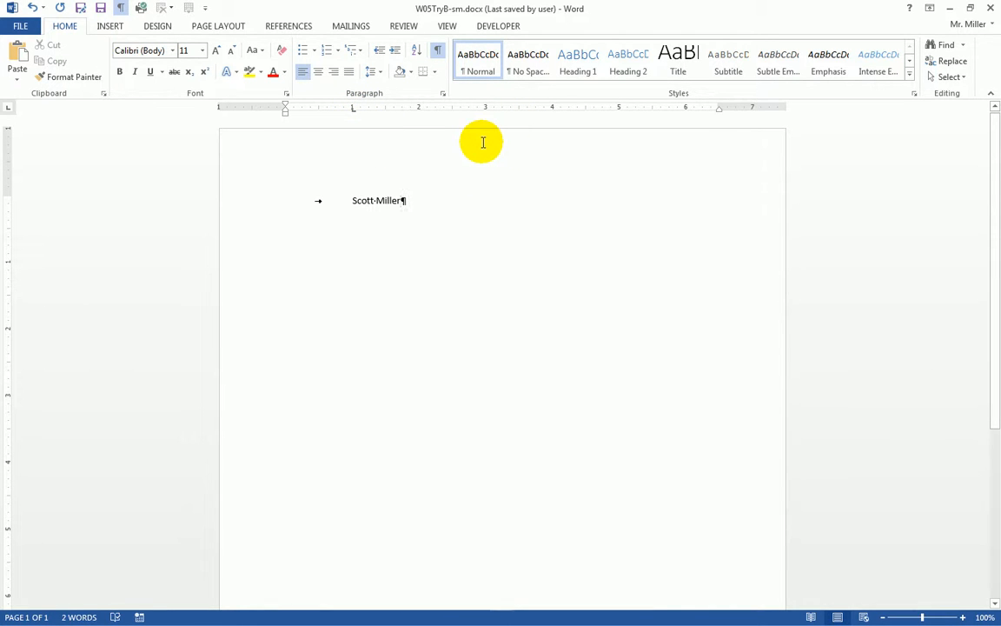
Step: Add a center tab stop at 4" and tab past the name to reach it
click(8, 111)
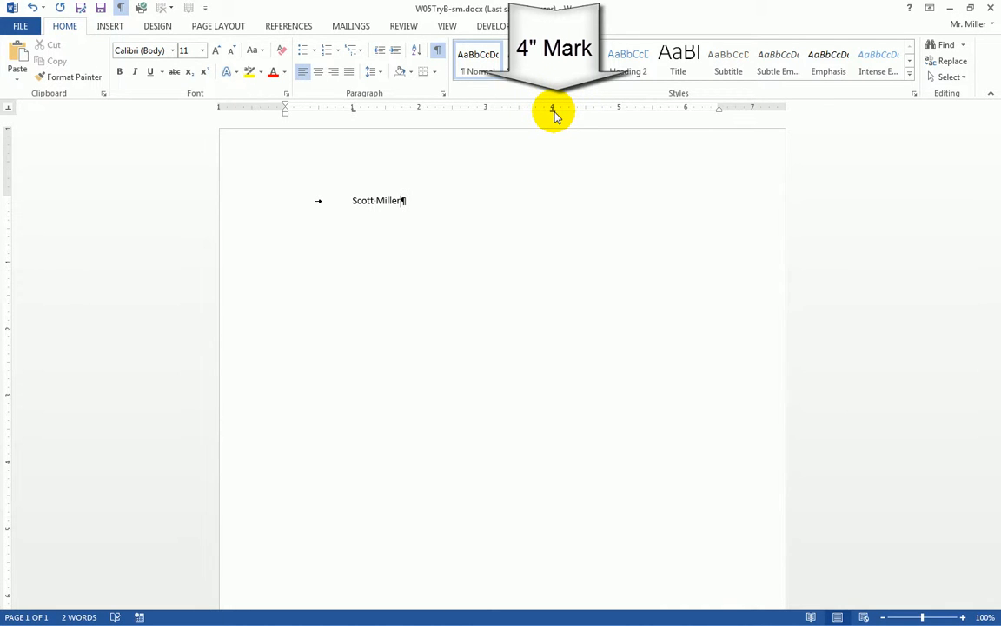
click(554, 110)
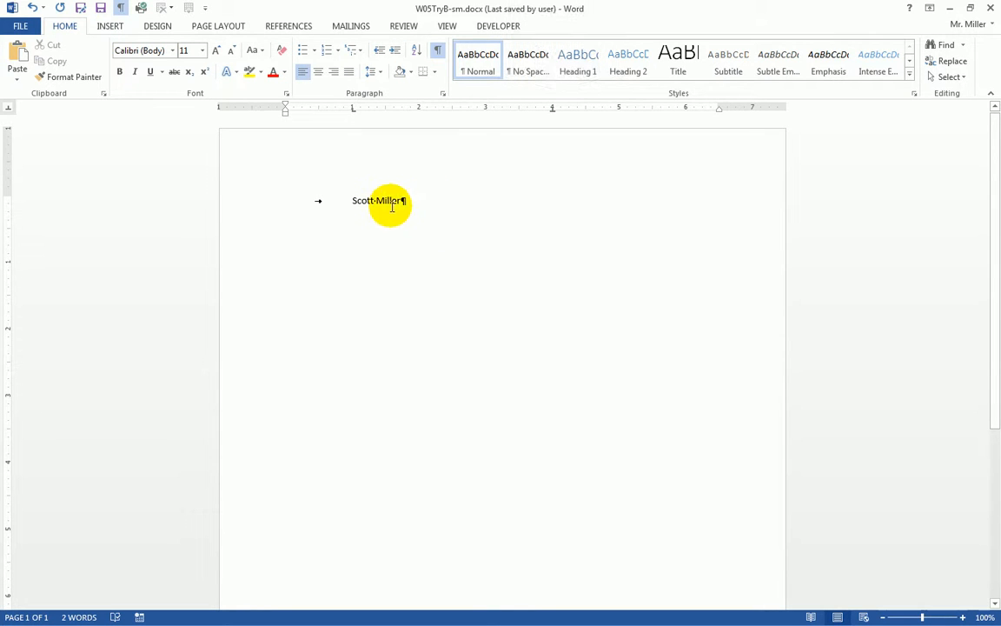
key(Tab)
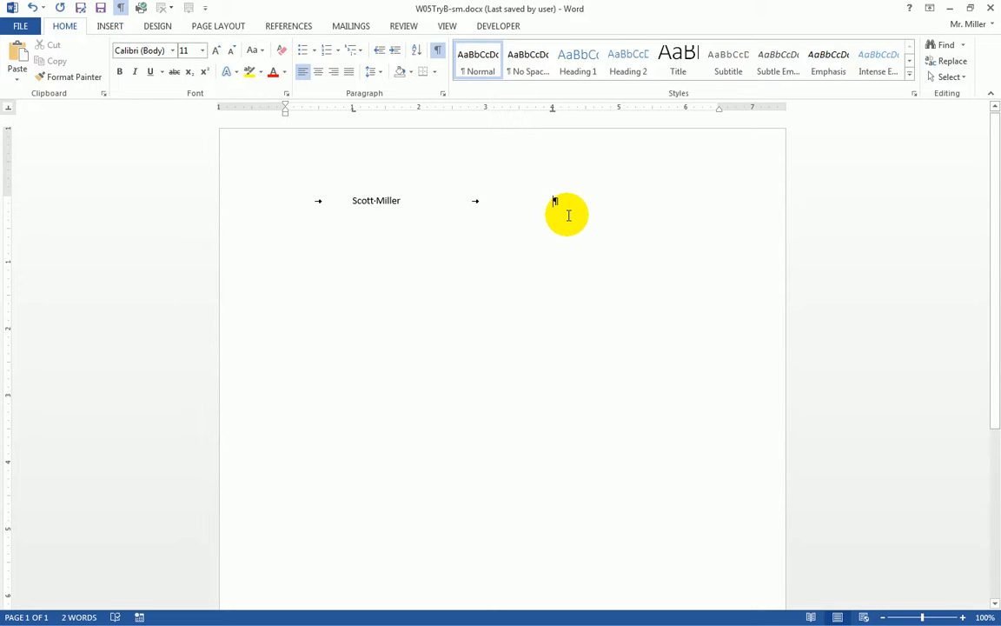
Step: Type 'MS Word 2013' centered at the 4" stop, then start a new line
text(S Word 2013)
key(Return)
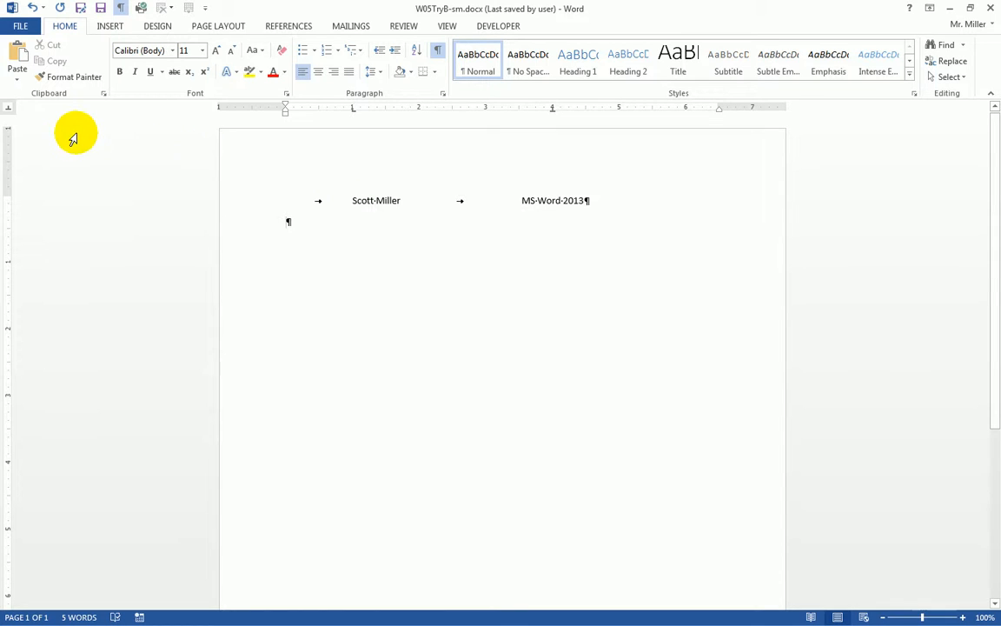
Step: Add a 3" right tab stop and right-align the author's surname there after two tabs
click(8, 111)
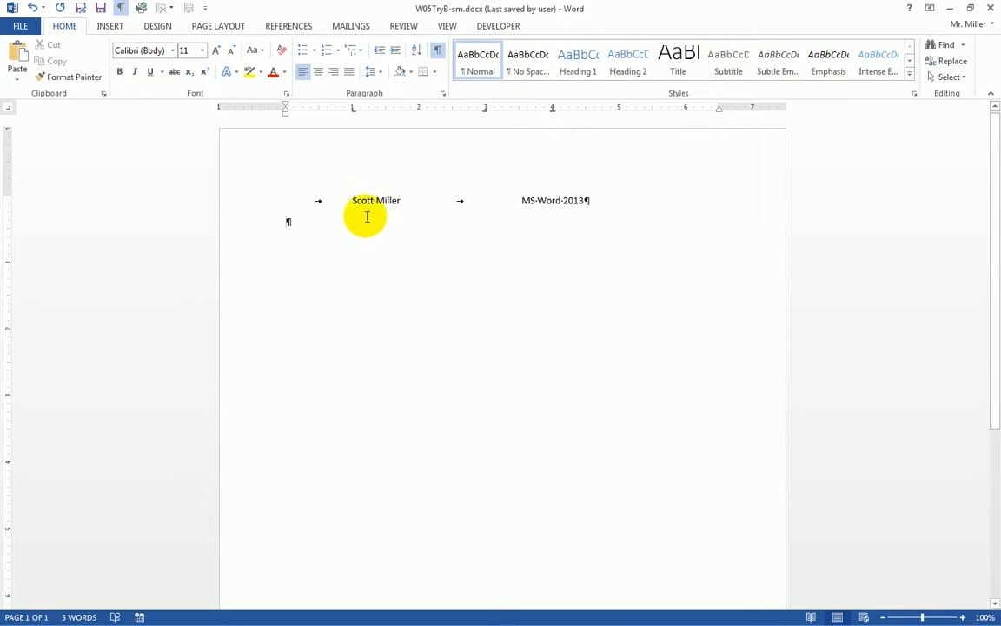
key(Tab)
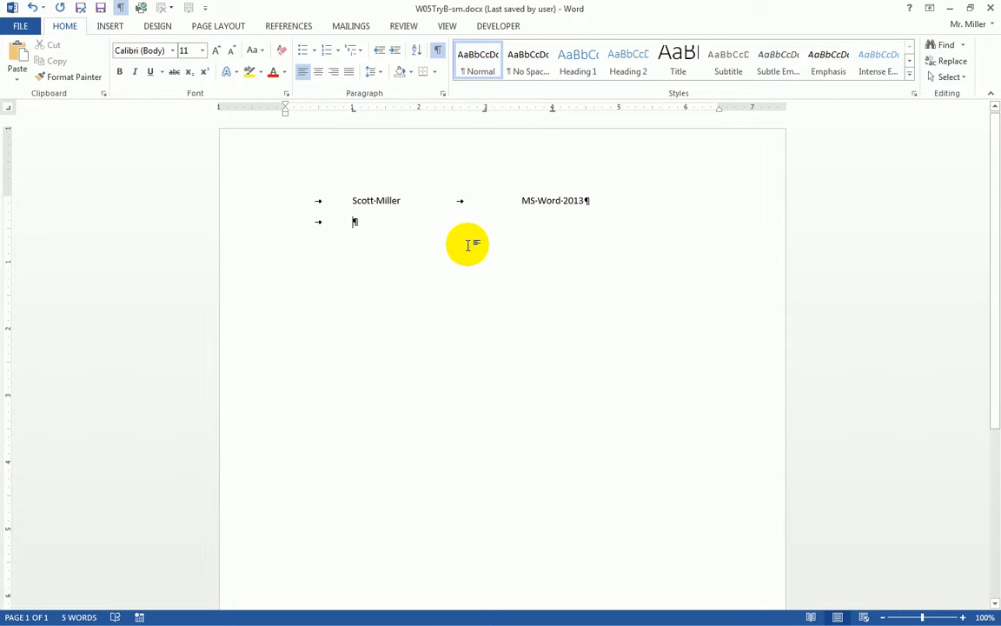
key(Tab)
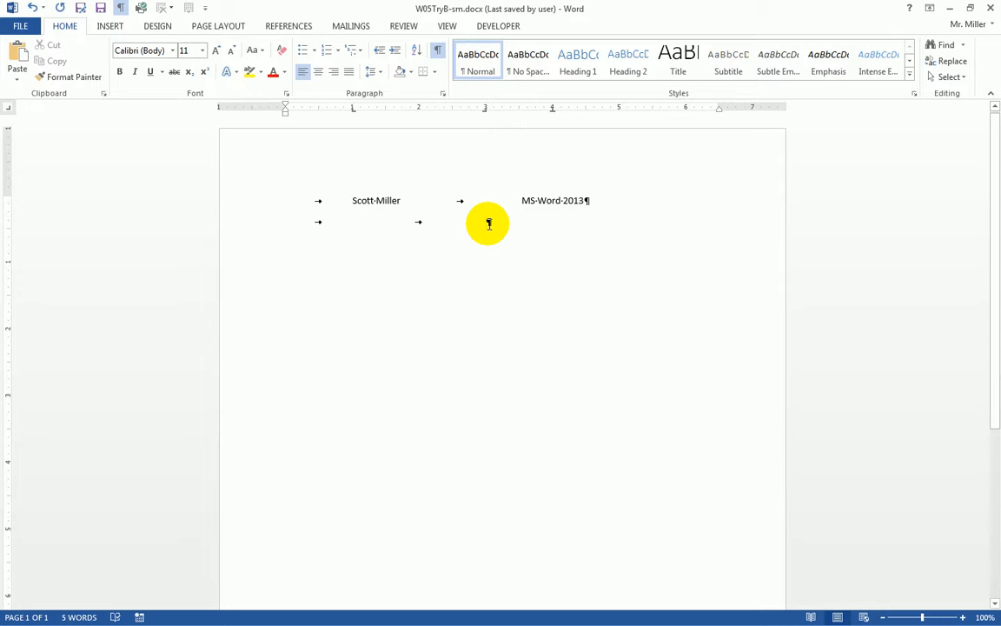
text(ller)
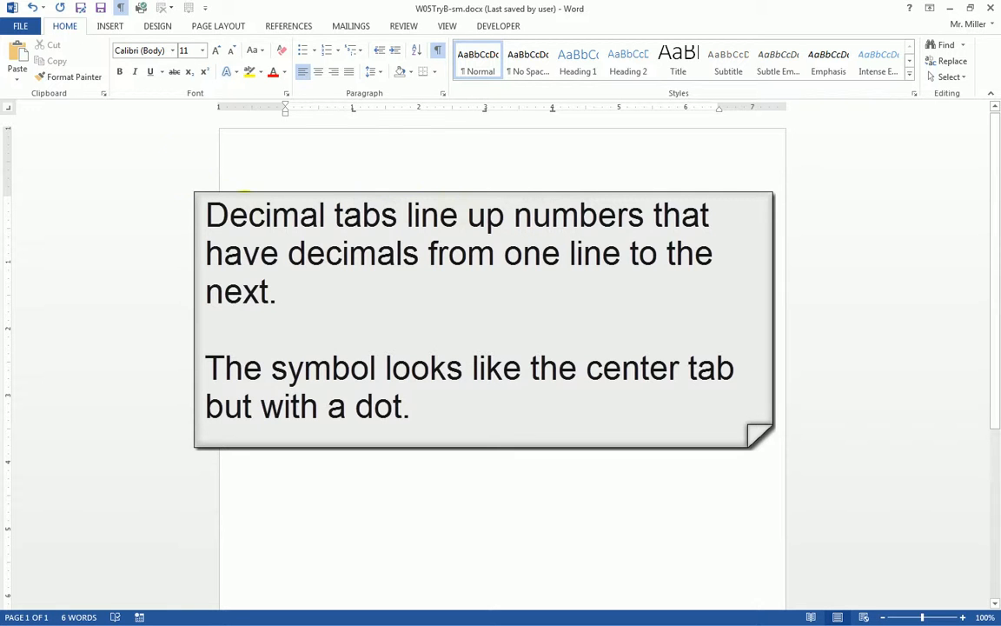
Step: Switch the ruler's tab selector to Decimal Tab
click(7, 107)
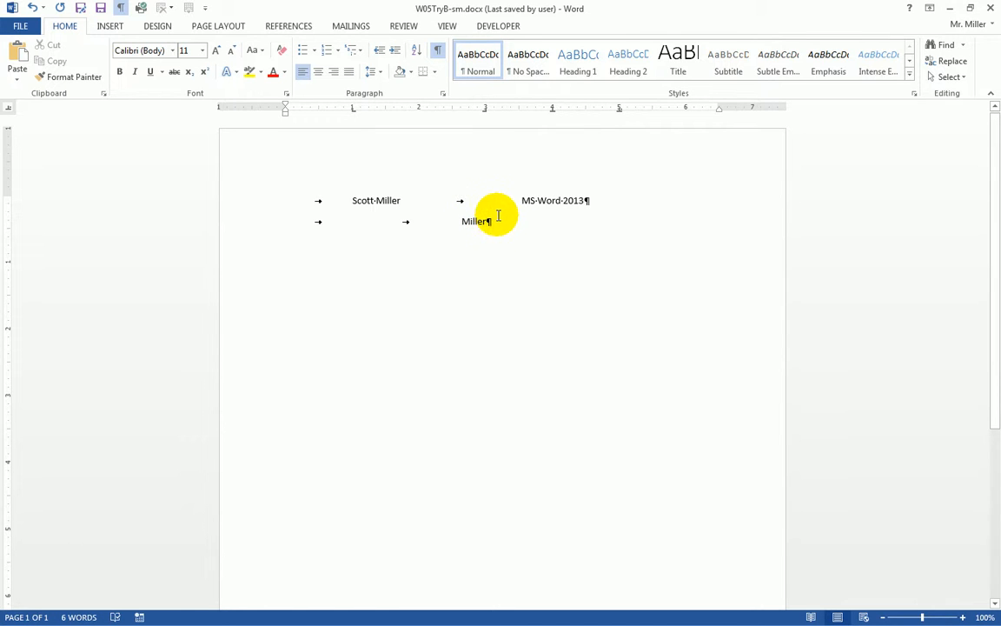
Step: Tab twice past the surname and type $123.75 aligned at the decimal tab stop
key(Tab)
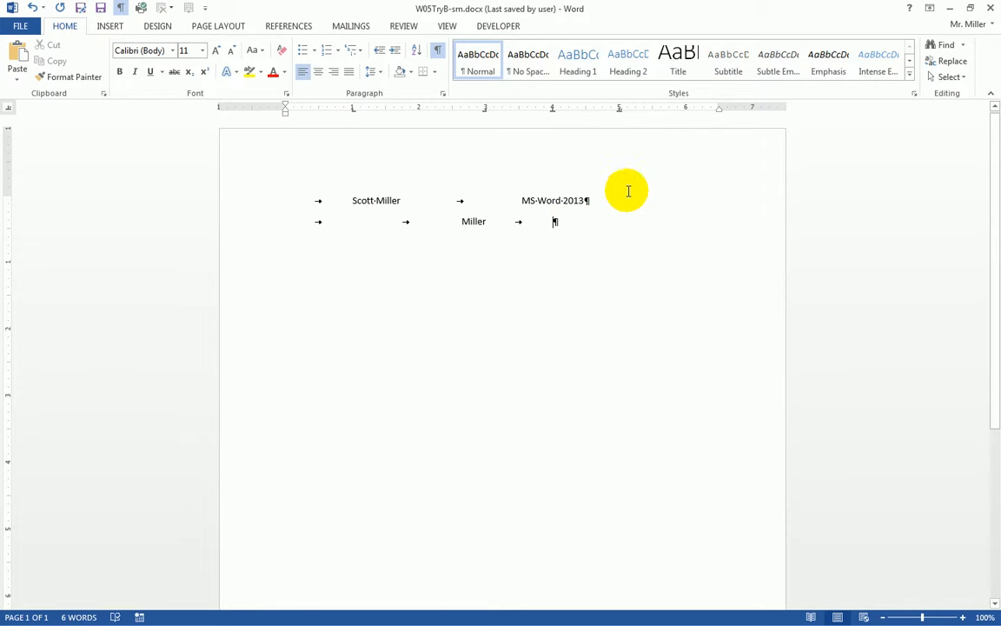
key(Tab)
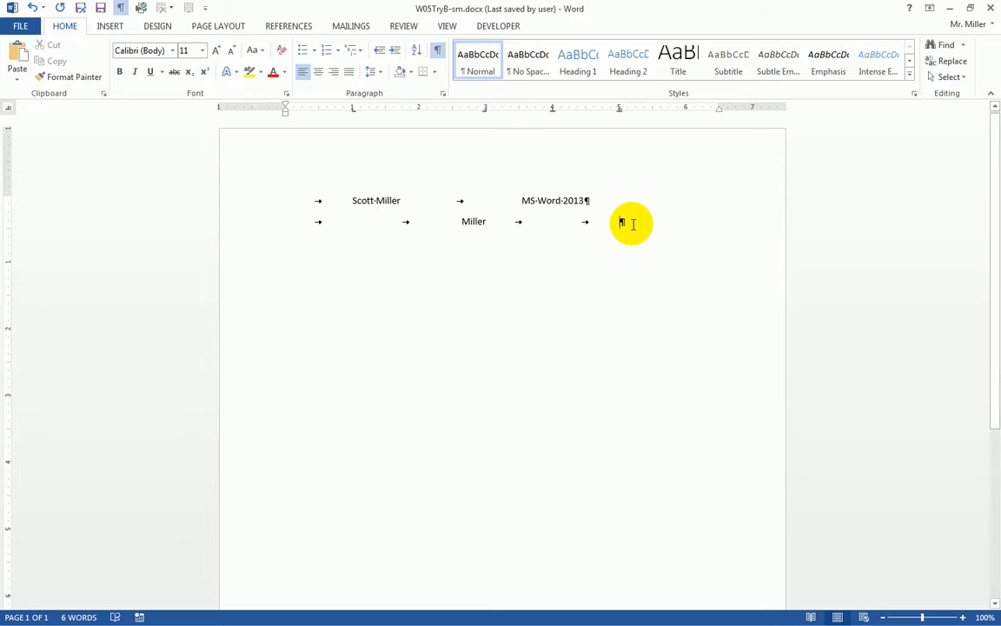
text($123.)
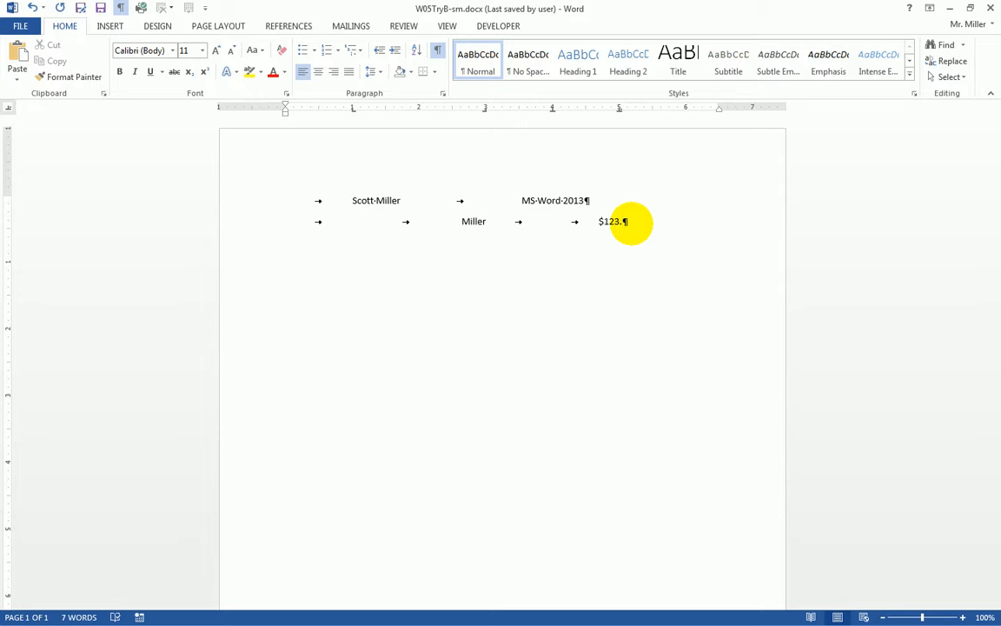
text(75)
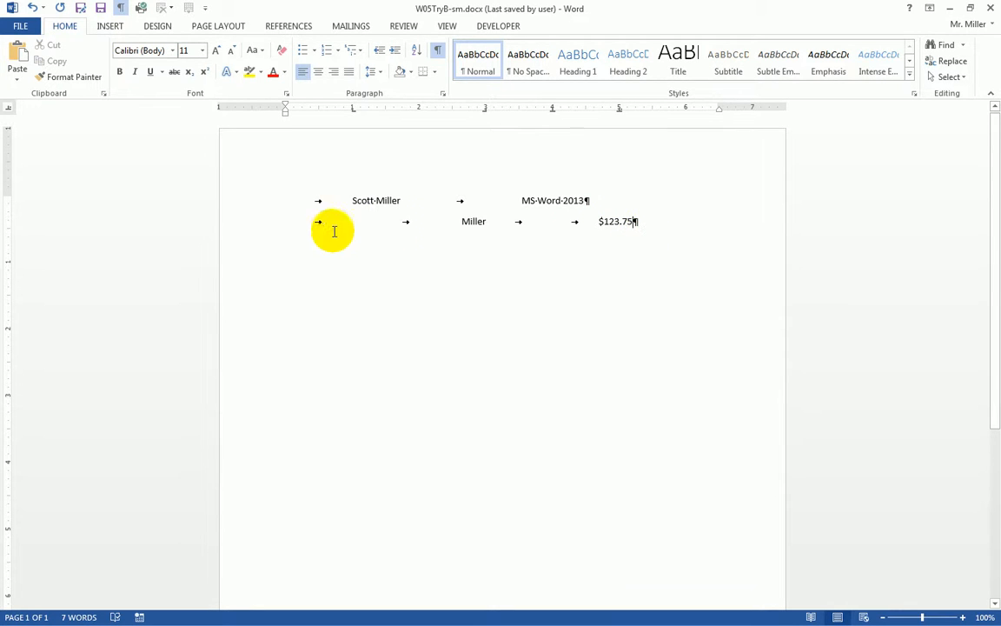
Step: Place a bar tab at the 6" mark on the ruler
click(9, 110)
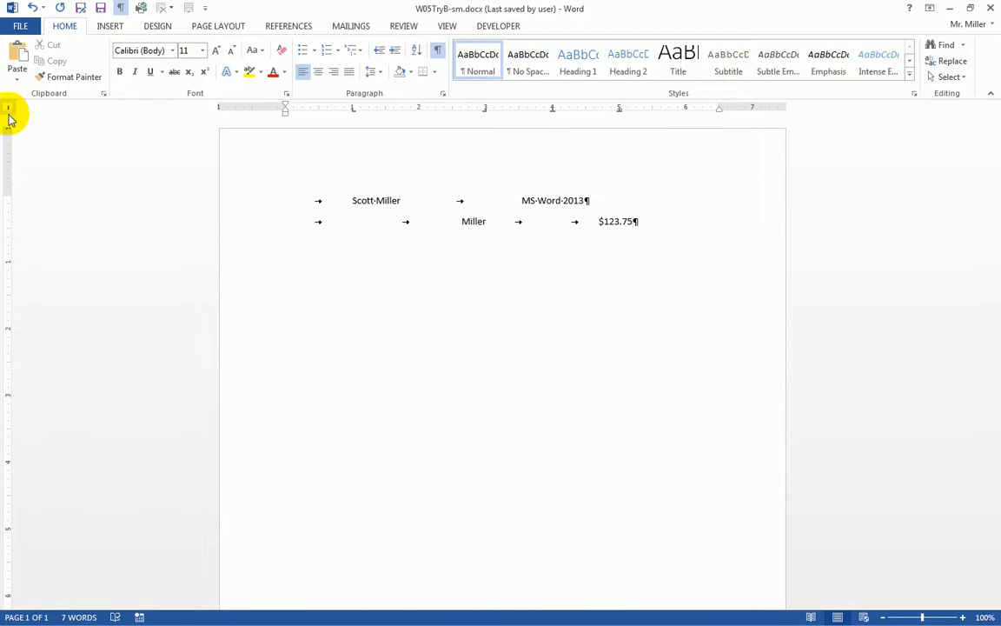
click(686, 110)
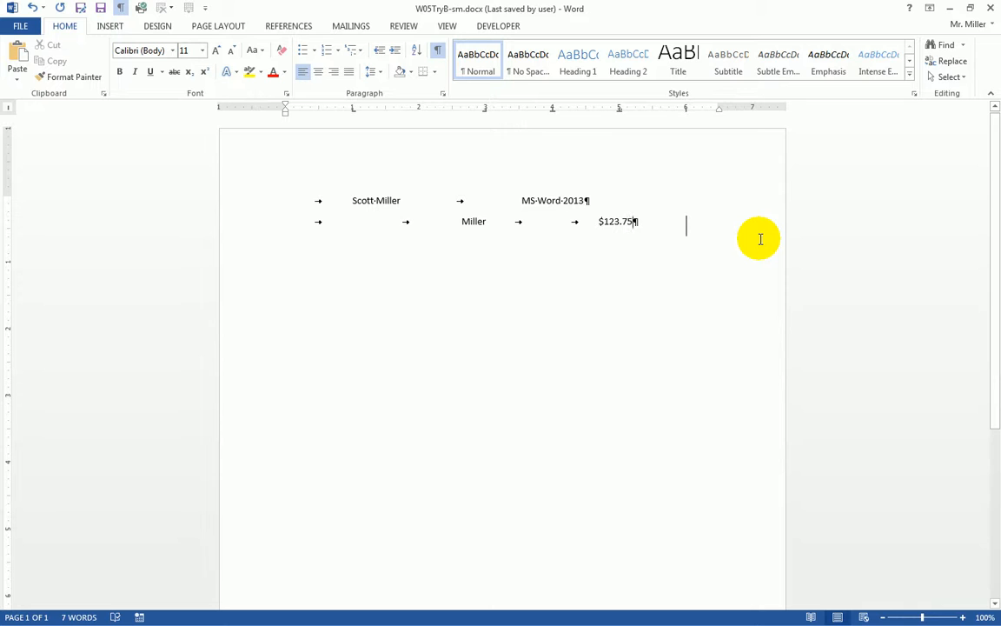
Step: Start a new paragraph and clear its 1", 3", 4", 5" and 6" tab stops via Tabs
key(Return)
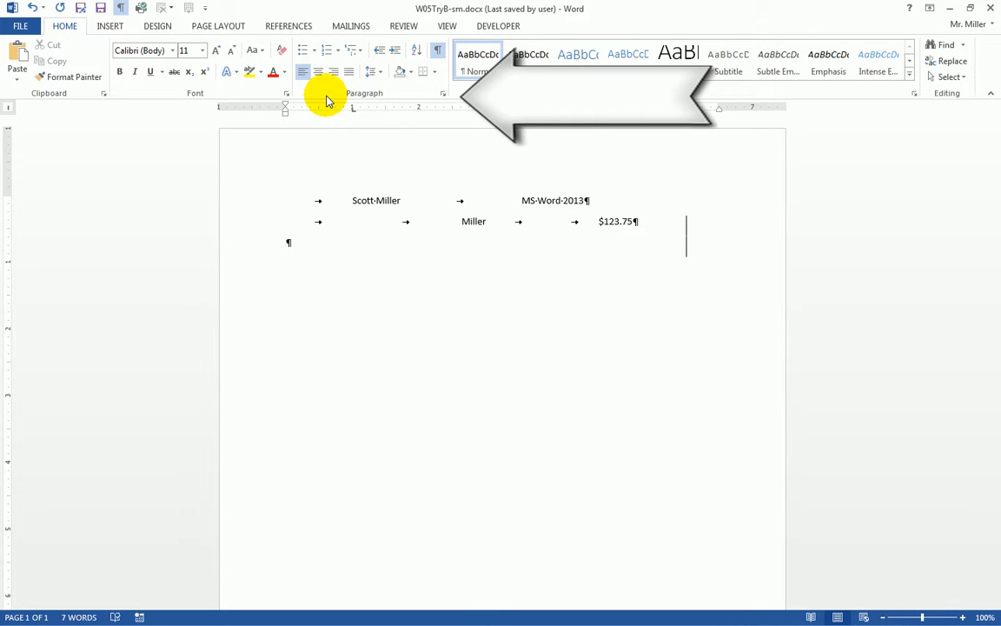
click(443, 97)
drag(509, 143, 429, 115)
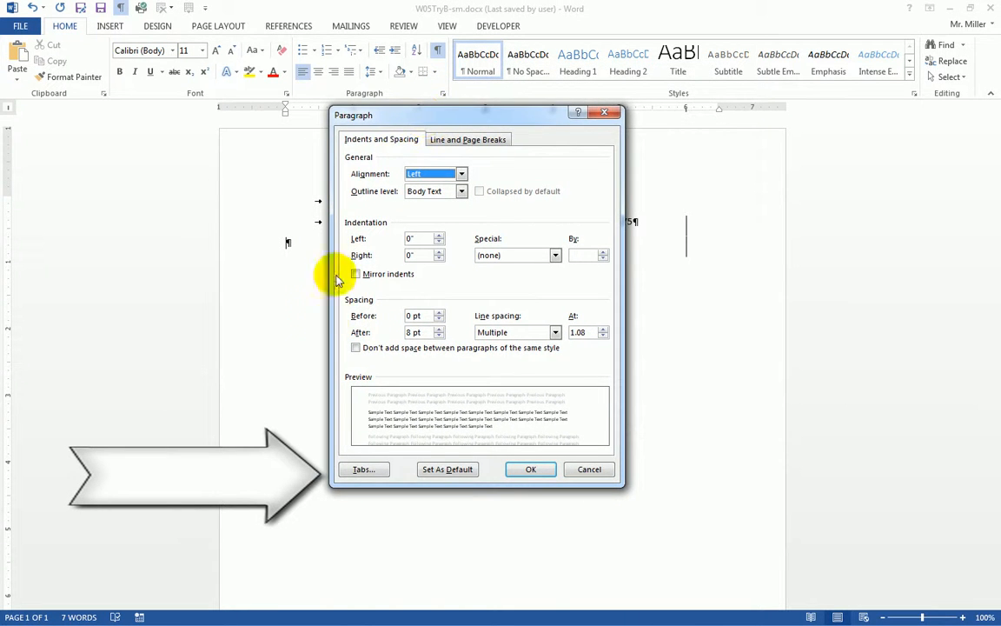
click(364, 470)
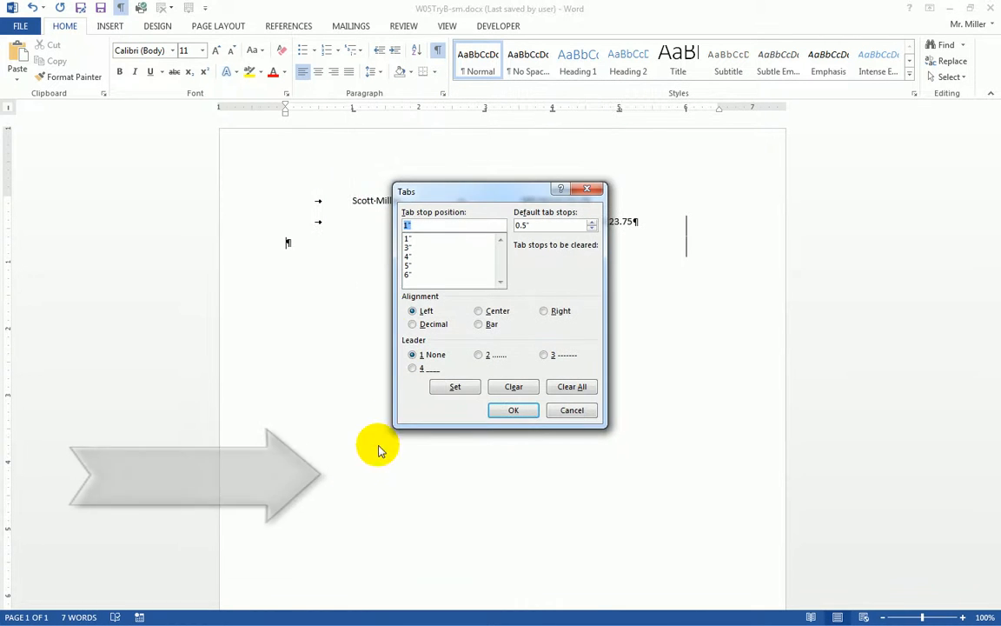
click(408, 239)
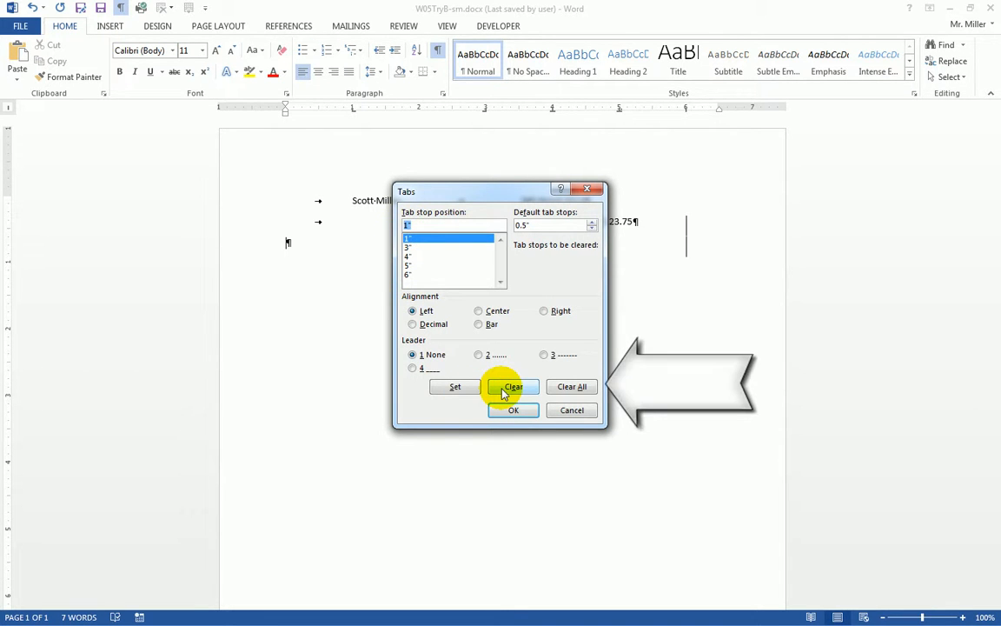
click(572, 388)
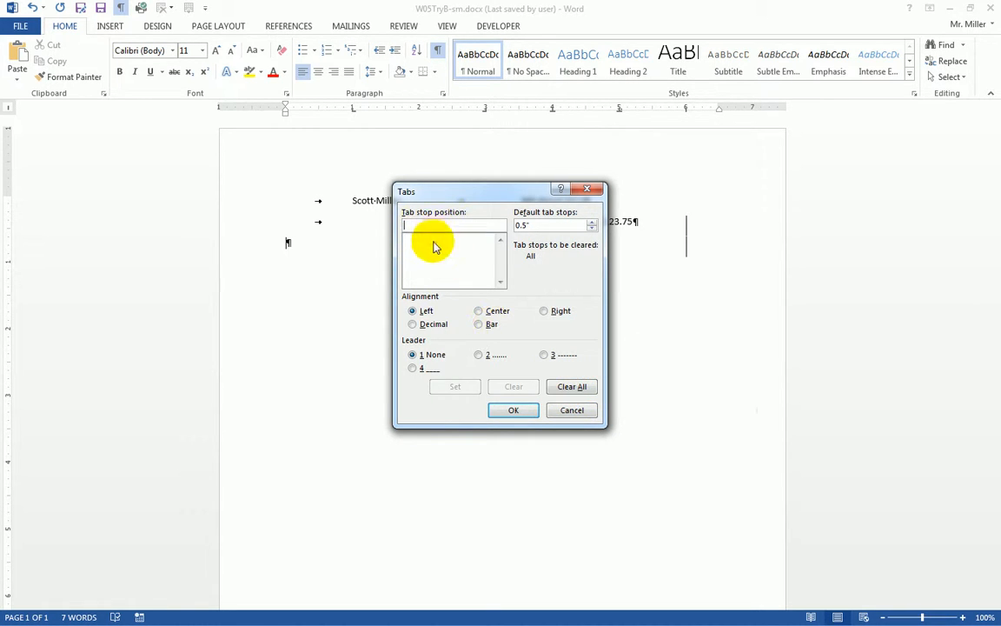
drag(451, 196, 540, 313)
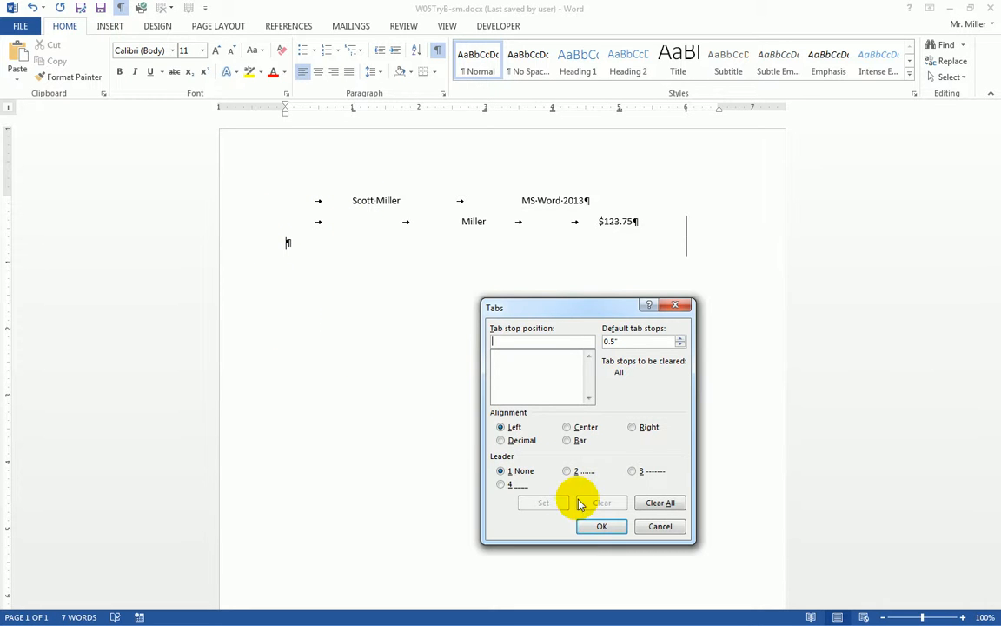
click(602, 525)
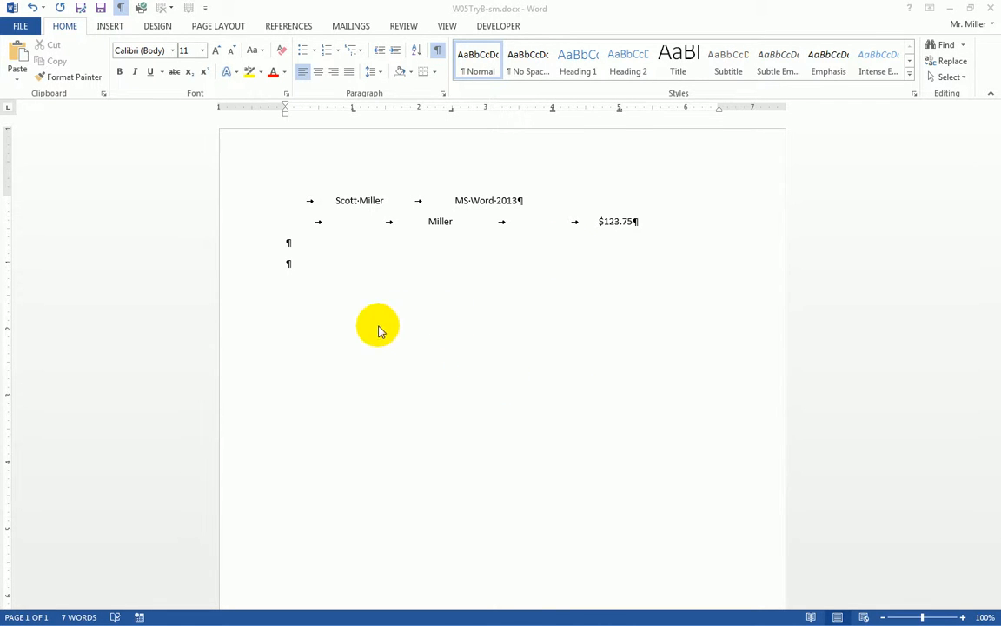
Step: Select all four practice lines and delete them, leaving one empty paragraph
click(267, 202)
drag(250, 203, 255, 270)
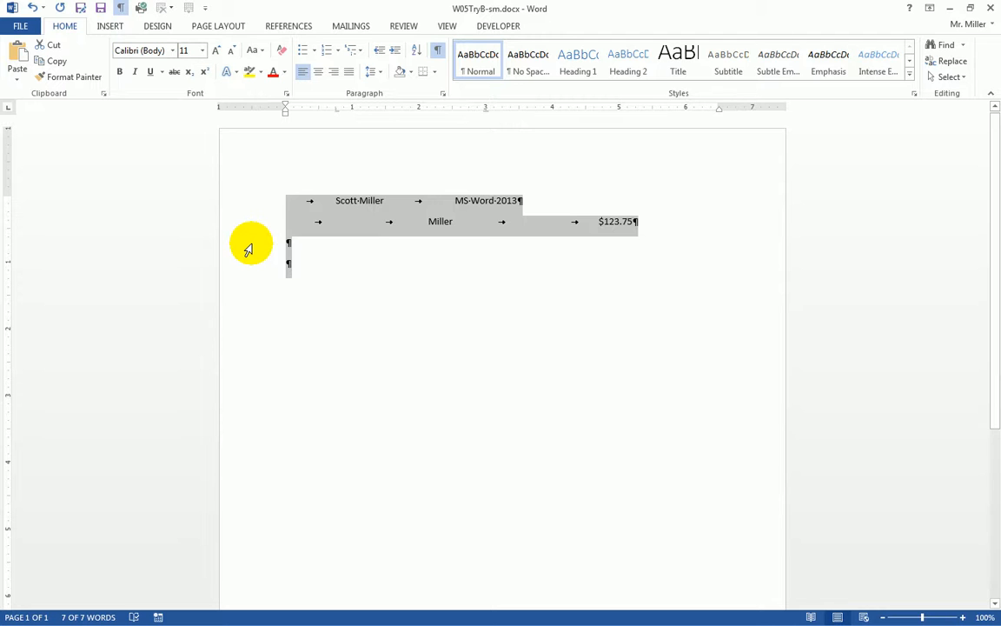
key(Delete)
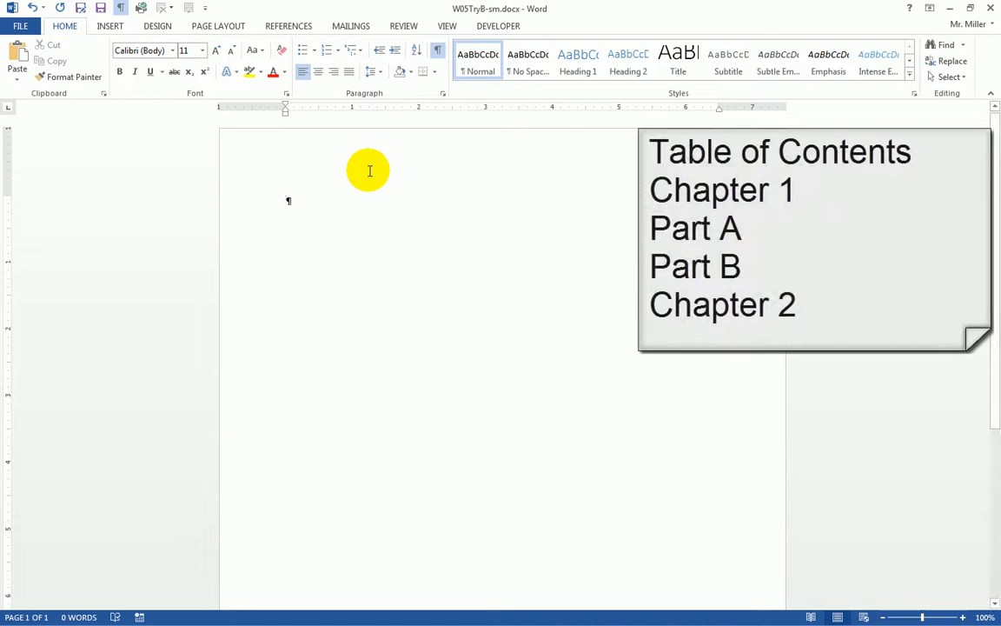
Step: Type Table of Contents, Chapter 1, Part A, Part B and Chapter 2 as separate lines
text(Table)
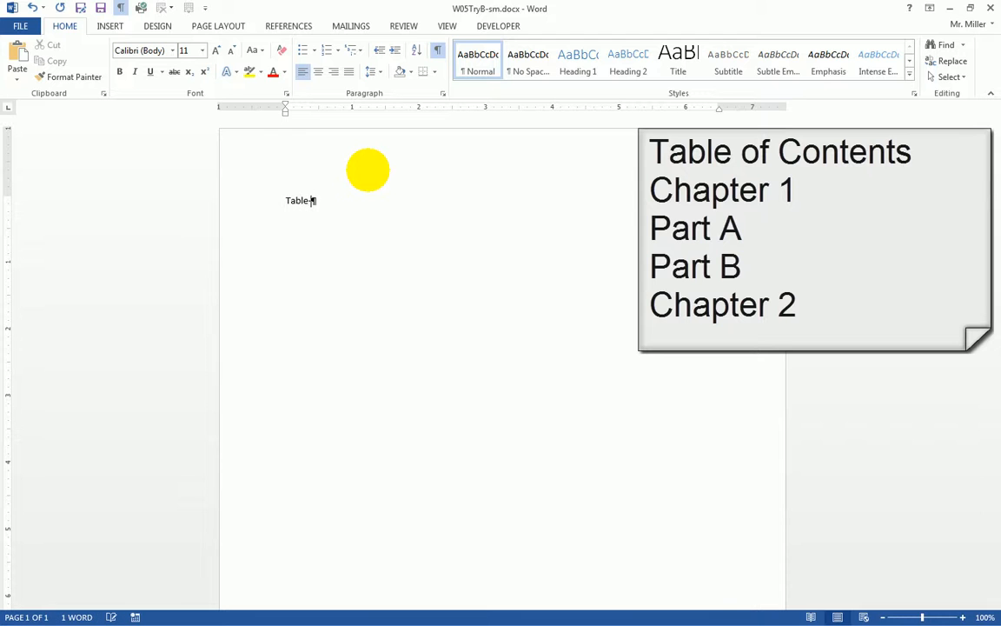
text( of Contents)
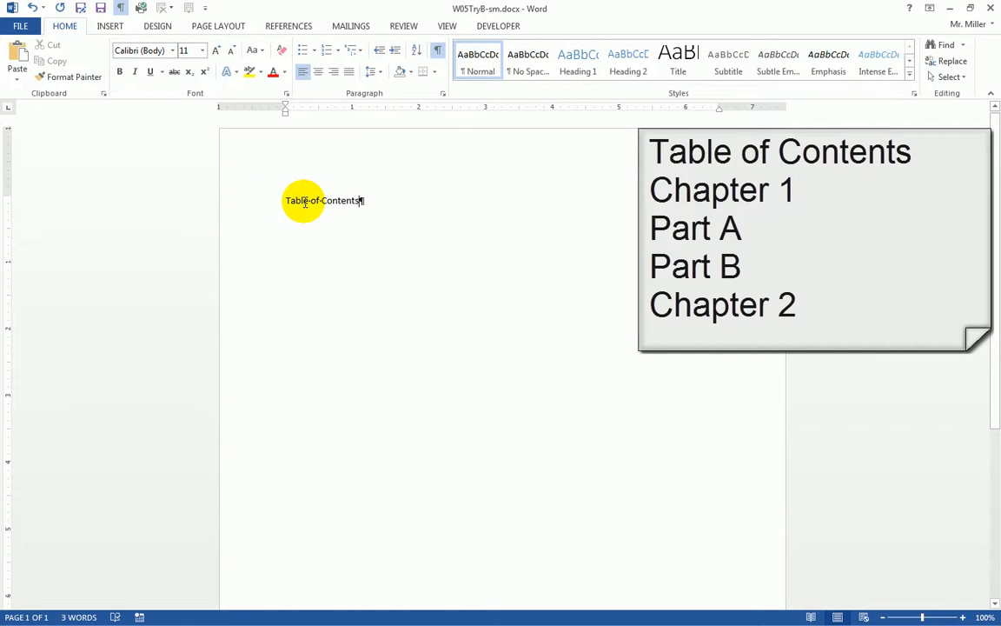
key(Return)
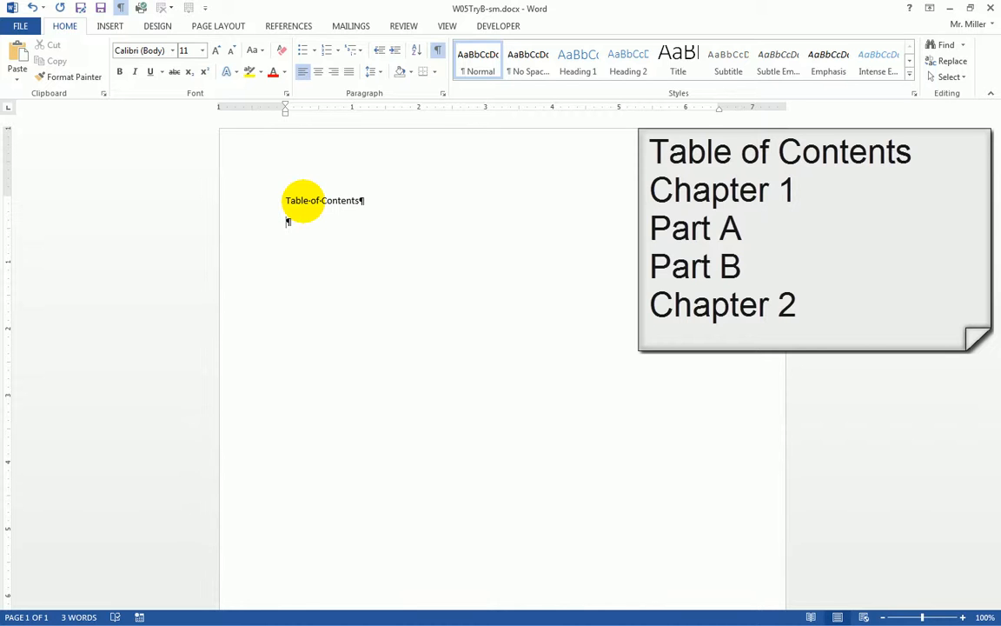
text(Chapter)
text(A Part B Ch)
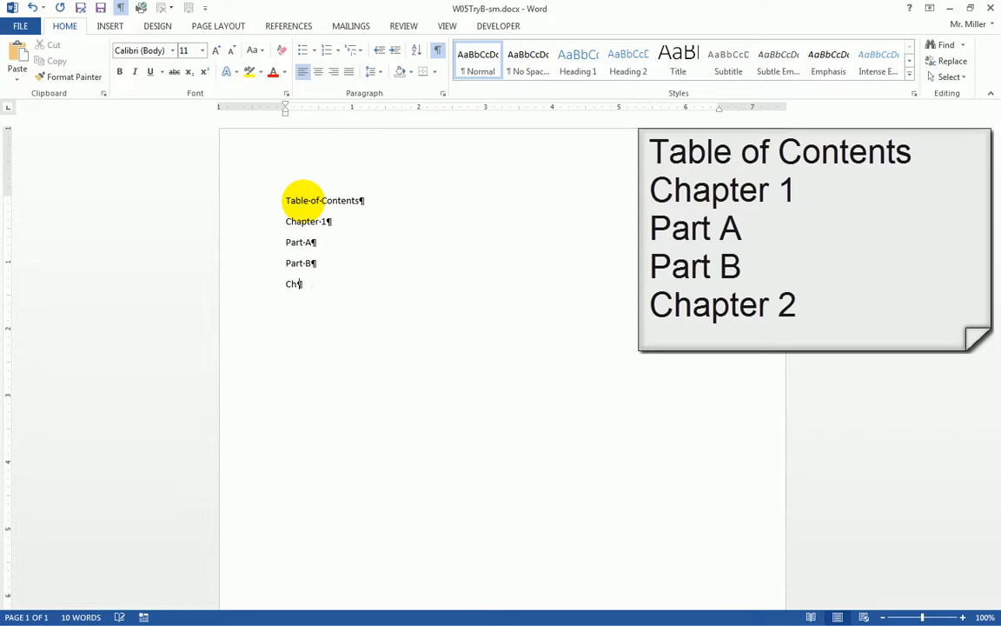
text(apter 2)
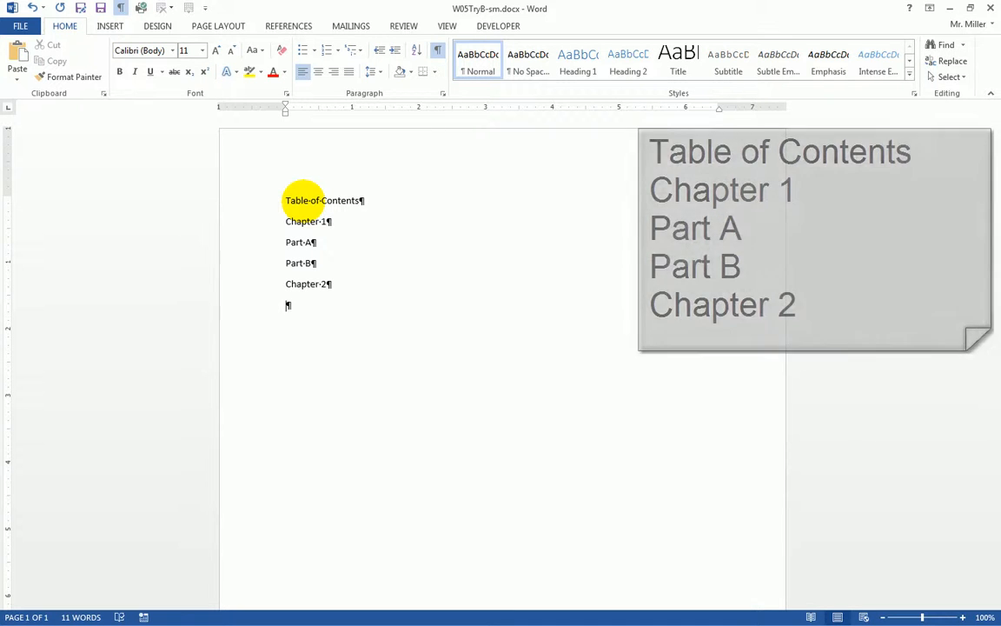
click(252, 203)
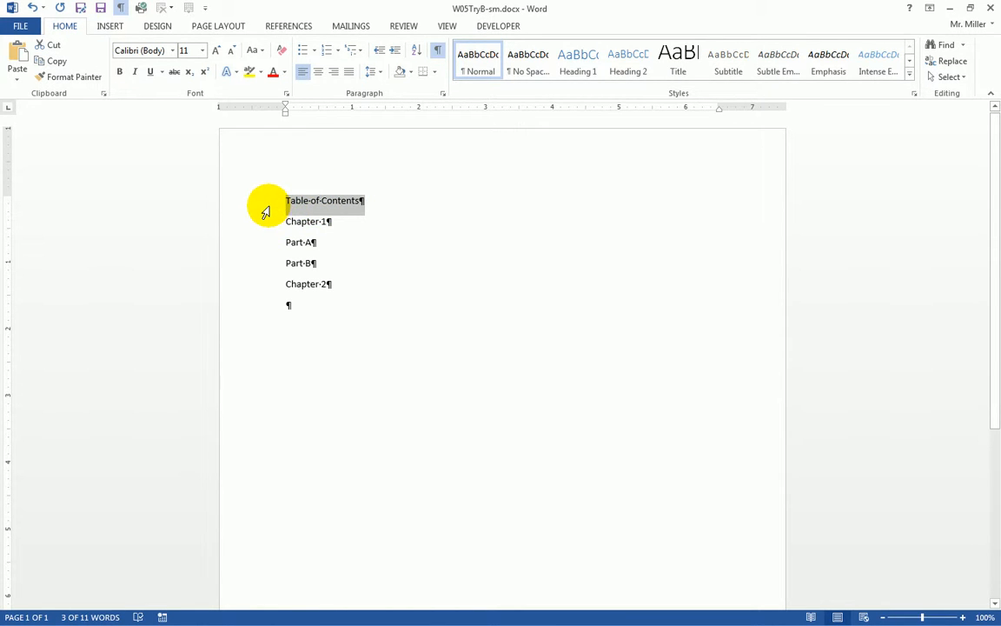
Step: Apply the Title style to the Table of Contents line and center it
click(684, 69)
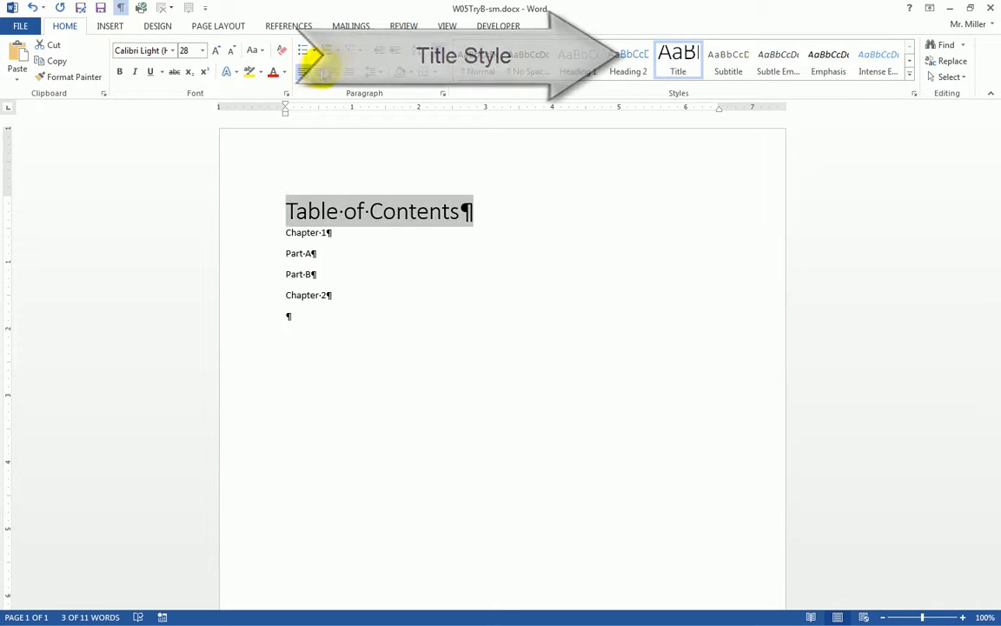
click(320, 75)
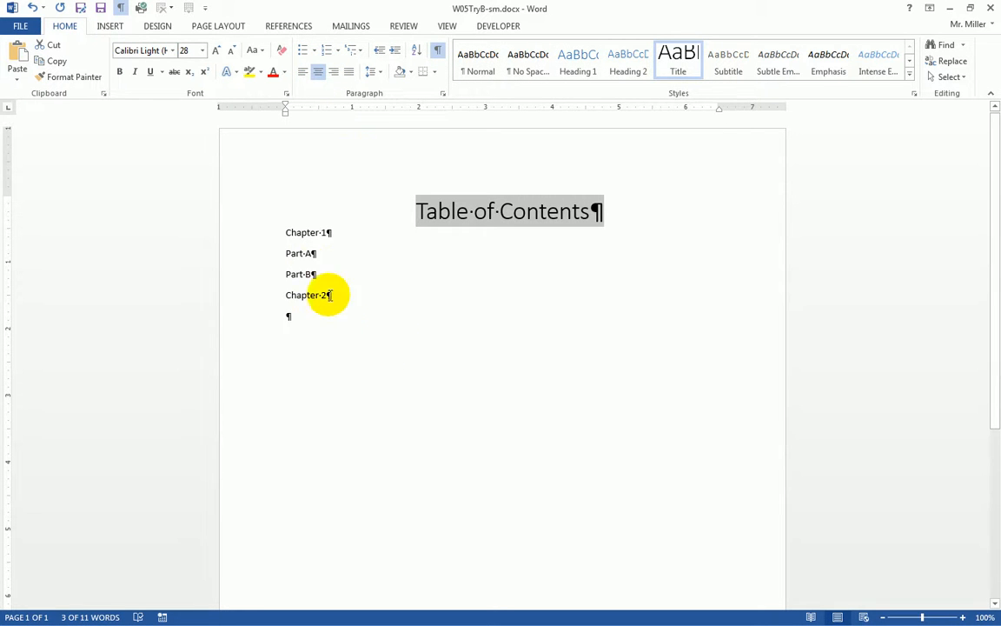
click(244, 238)
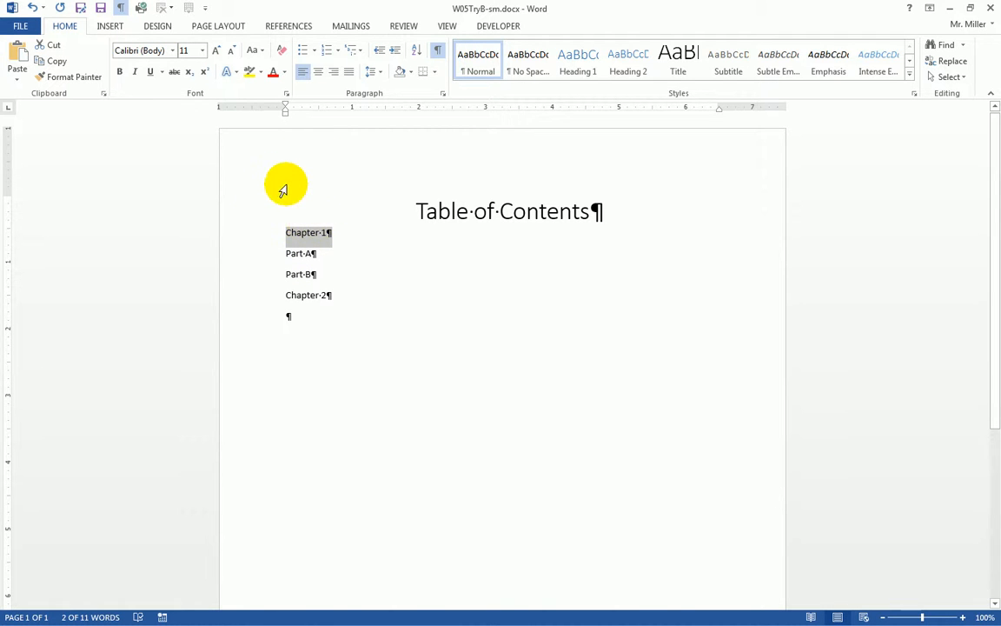
Step: Give the Chapter 1 paragraph 24 pt spacing before in the Paragraph dialog
click(442, 95)
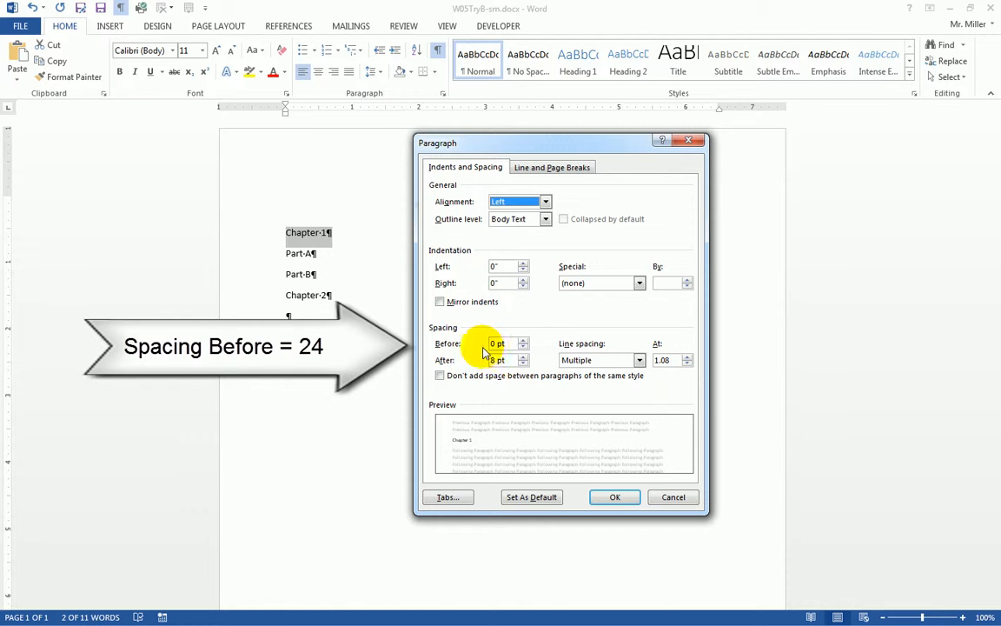
click(523, 341)
click(523, 341)
click(523, 341)
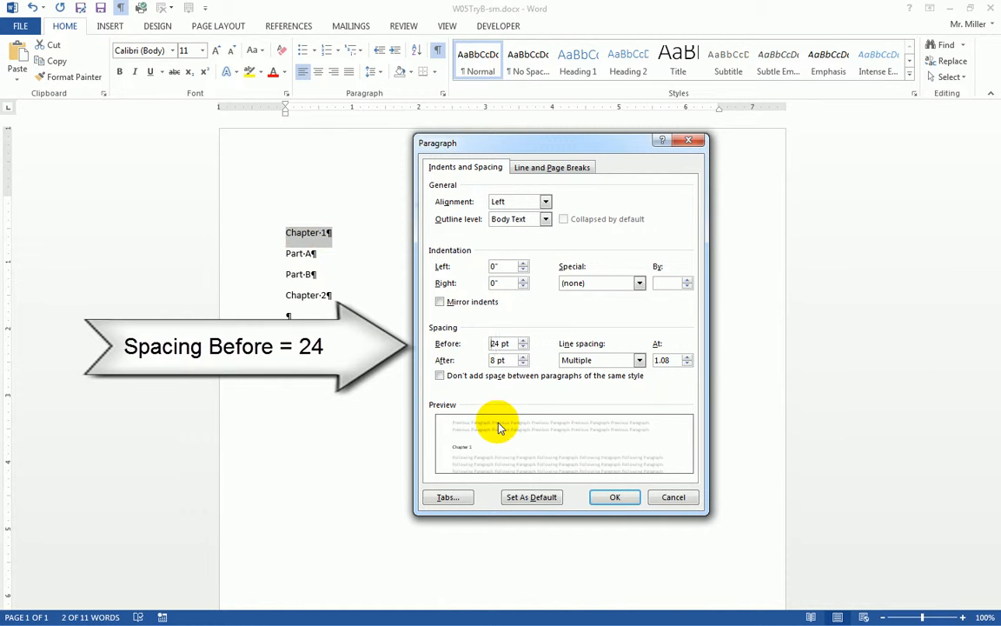
click(616, 498)
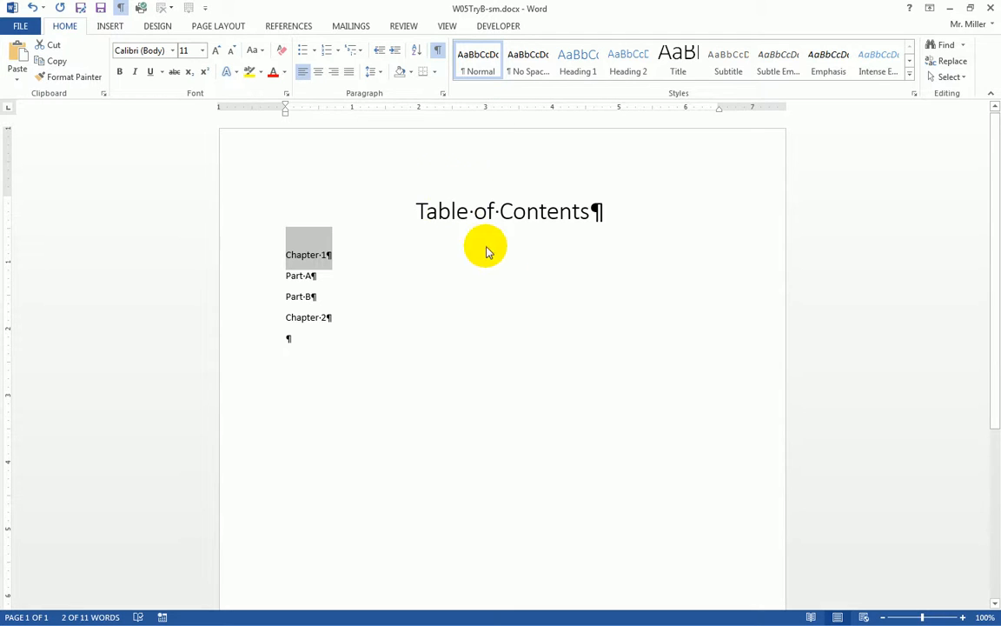
Step: Place a right tab stop at 6" and tab Chapter 1's page number 2 to it
click(9, 108)
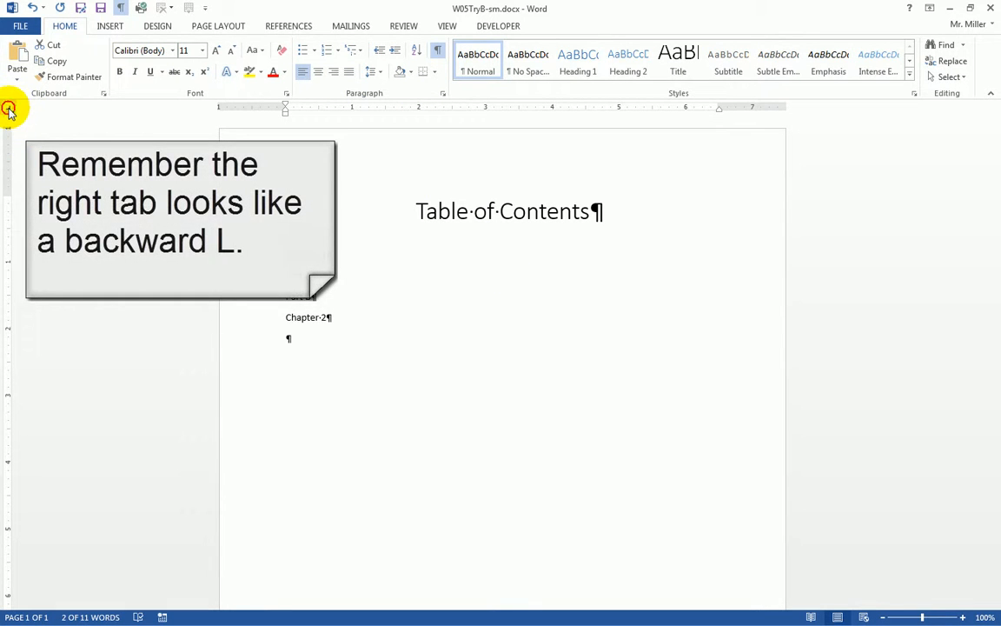
click(10, 109)
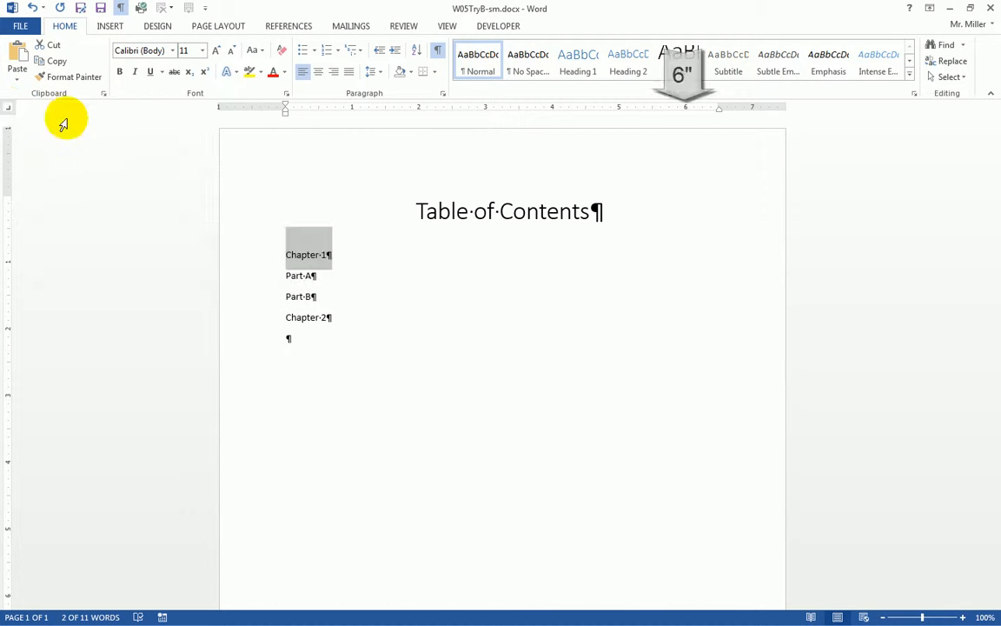
click(686, 108)
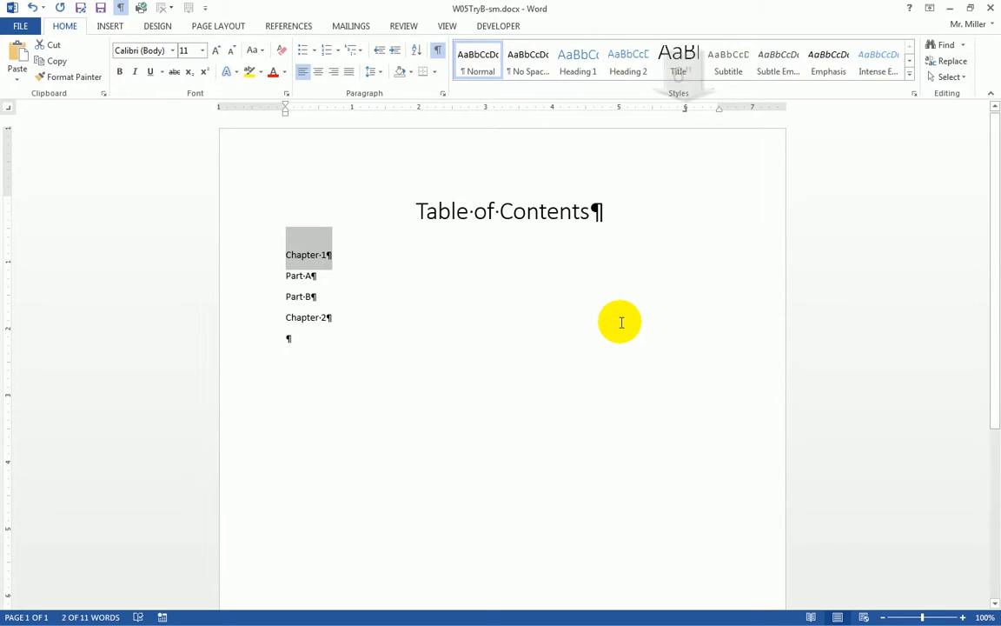
click(337, 255)
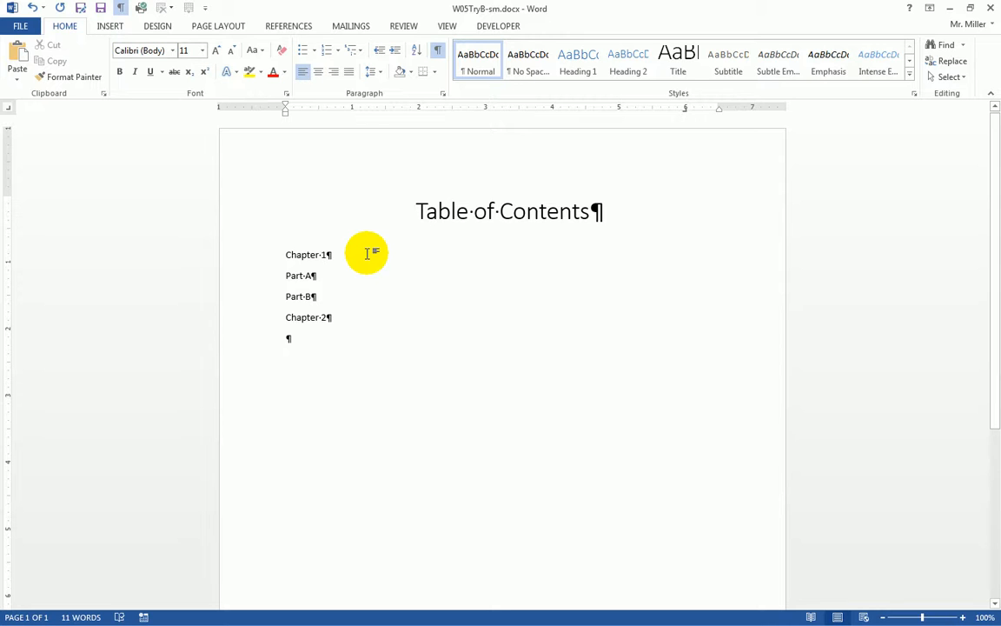
double_click(687, 254)
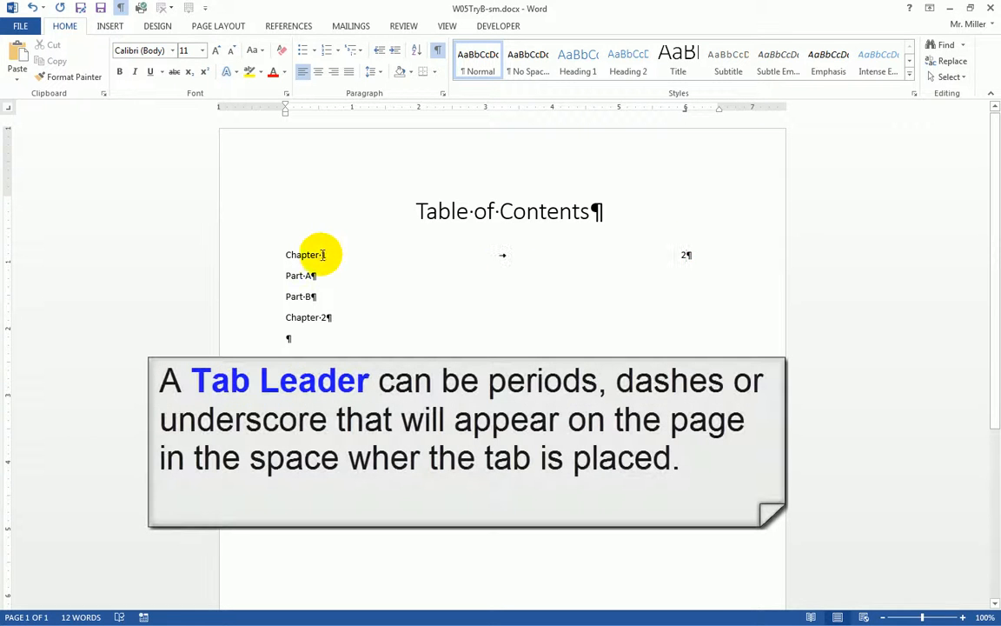
Step: Set dot leader 2 on Chapter 1's 6" right tab stop in the Tabs dialog
click(246, 258)
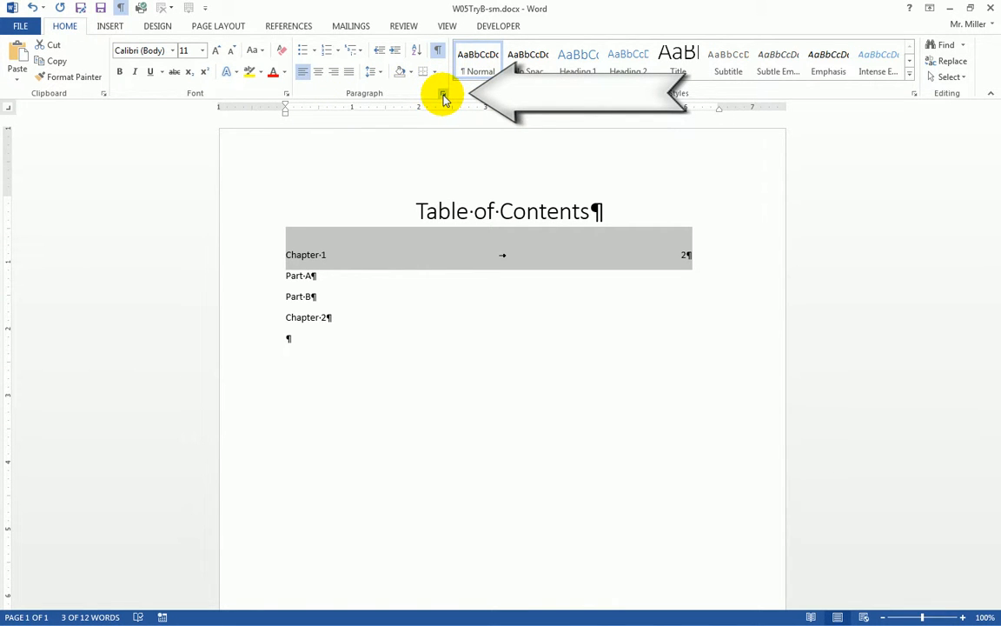
click(443, 95)
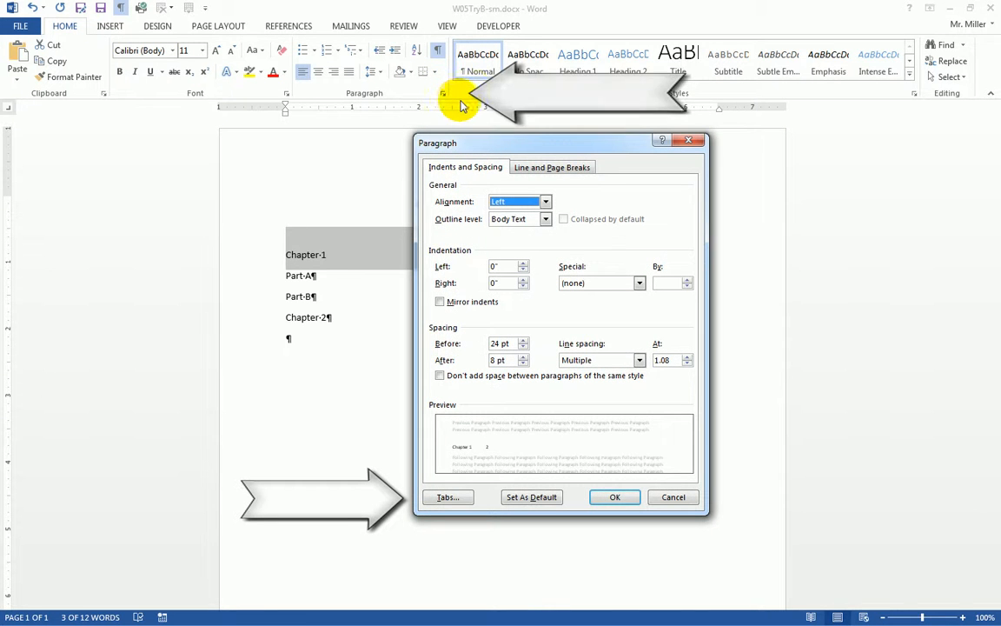
click(448, 496)
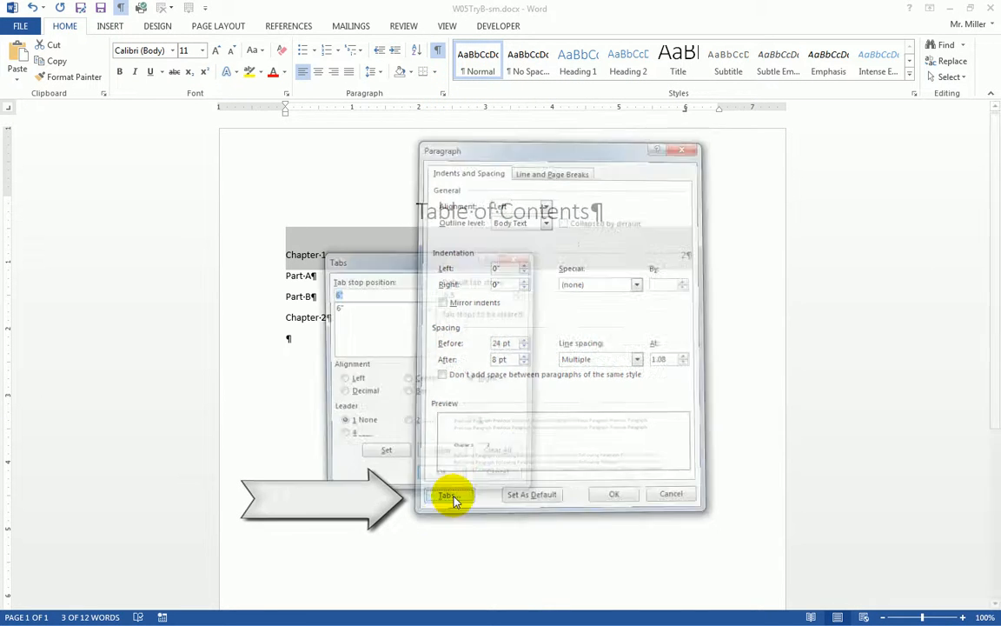
drag(408, 261, 525, 301)
click(454, 343)
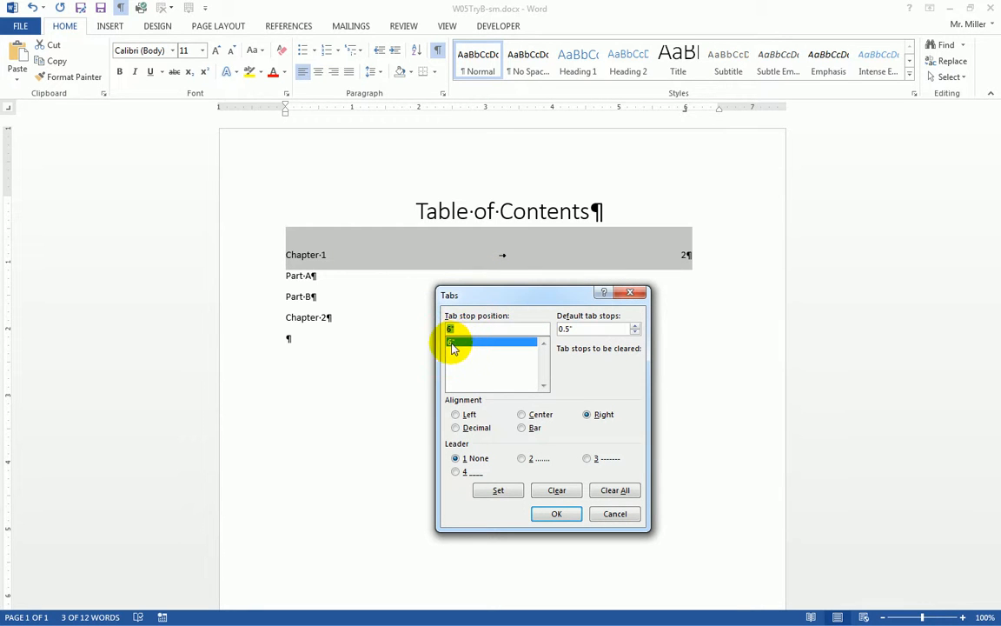
click(526, 464)
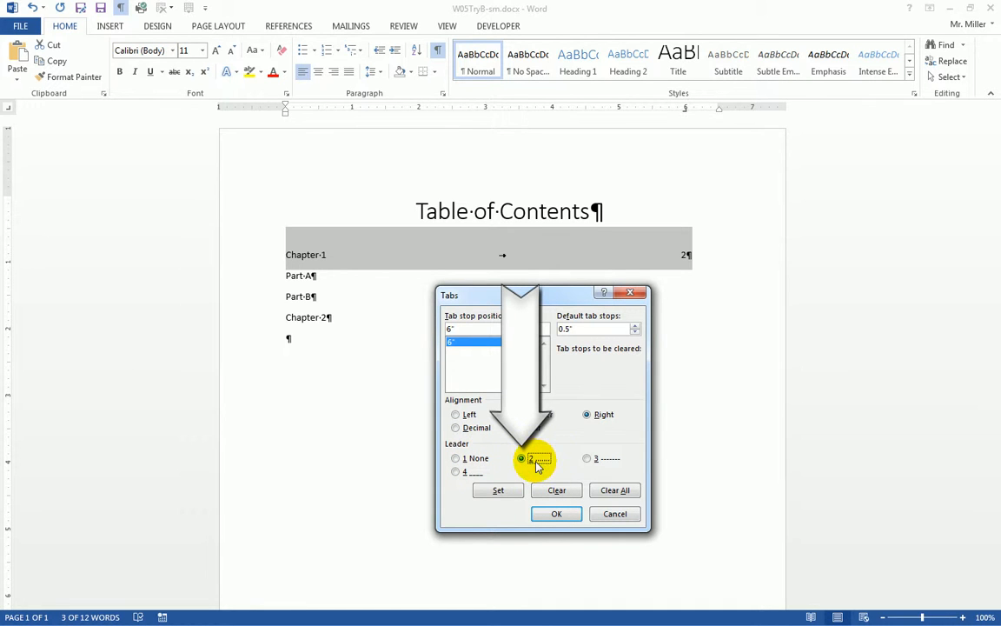
click(500, 491)
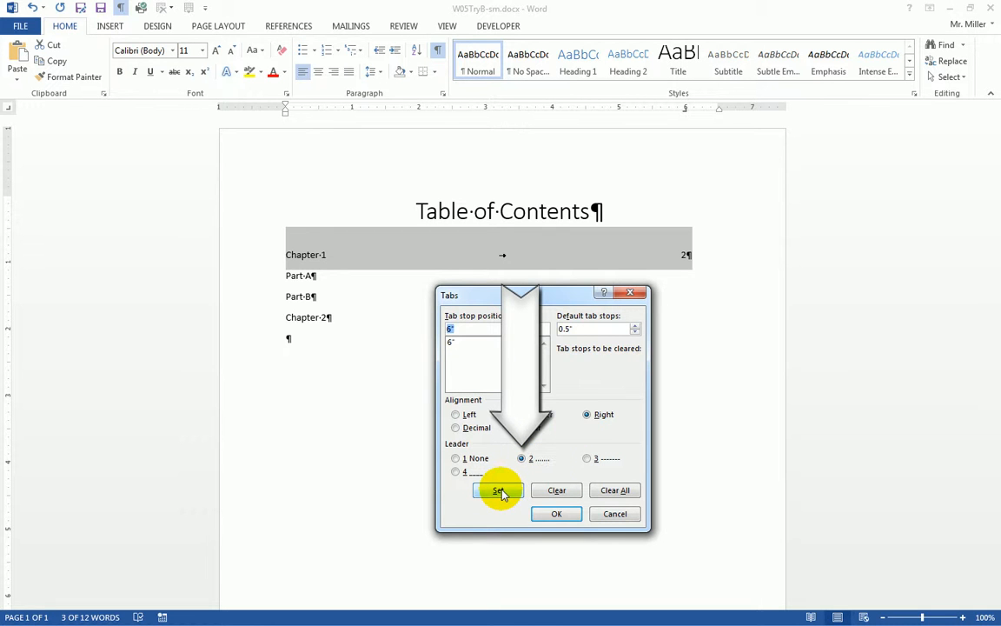
click(557, 515)
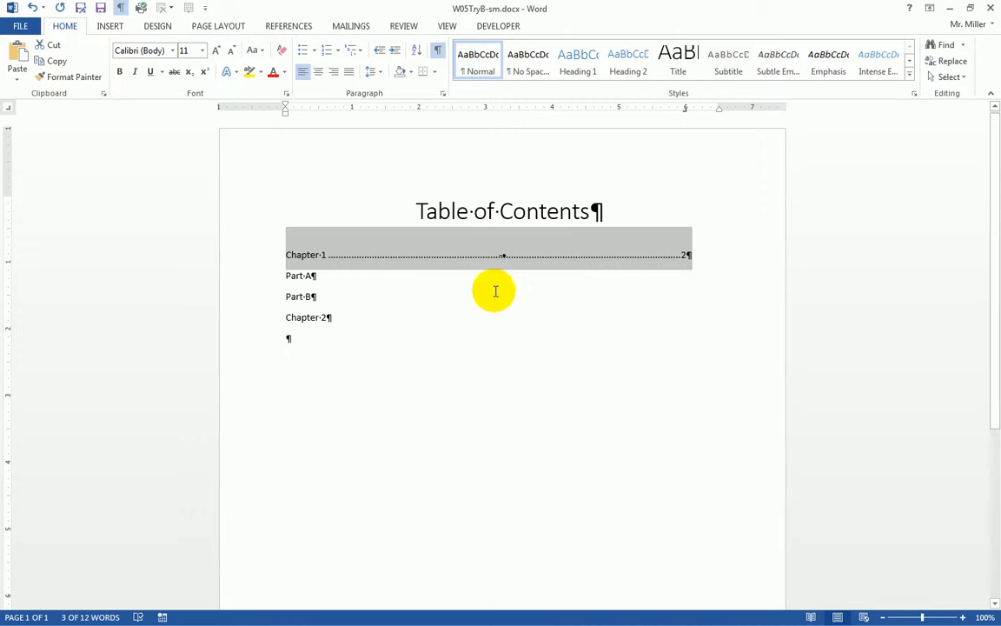
click(453, 268)
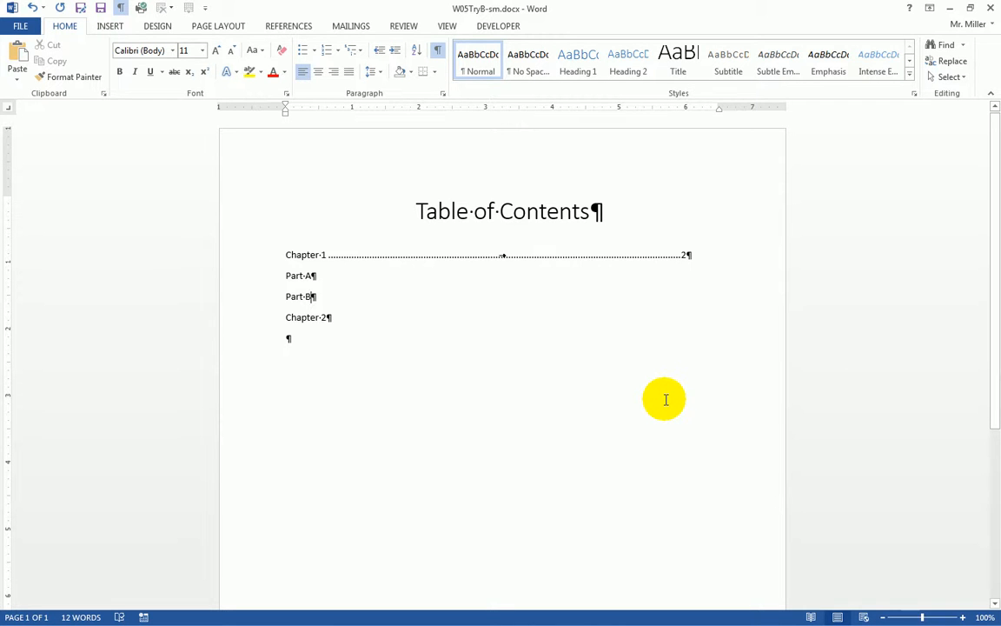
Step: Drag-select the Part A, Part B and Chapter 2 lines together
click(320, 296)
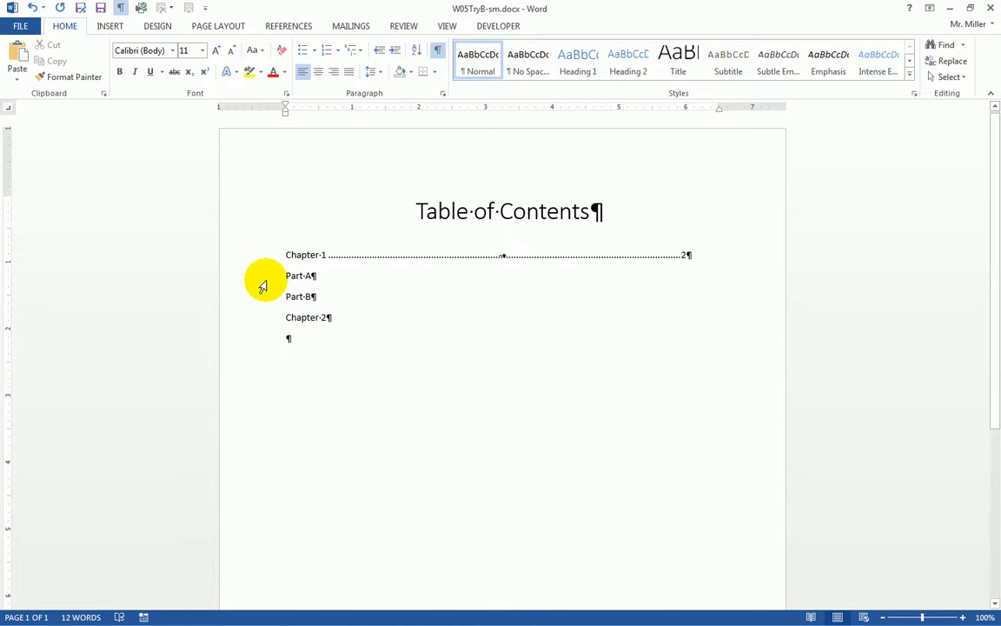
drag(252, 274, 246, 323)
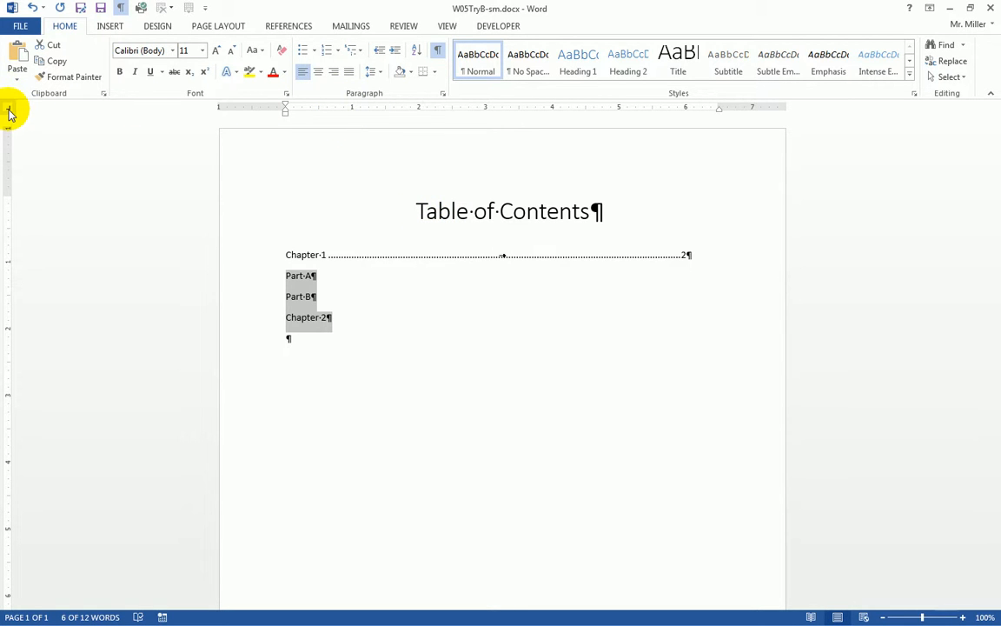
click(443, 95)
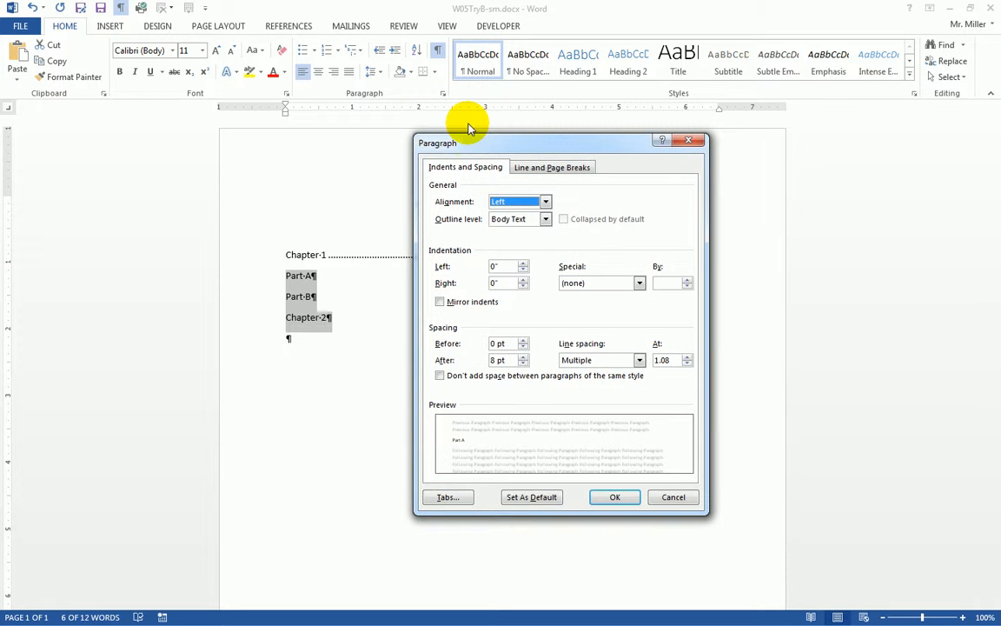
Step: Add a 0.25" tab stop for the selected lines in the Tabs dialog
click(450, 496)
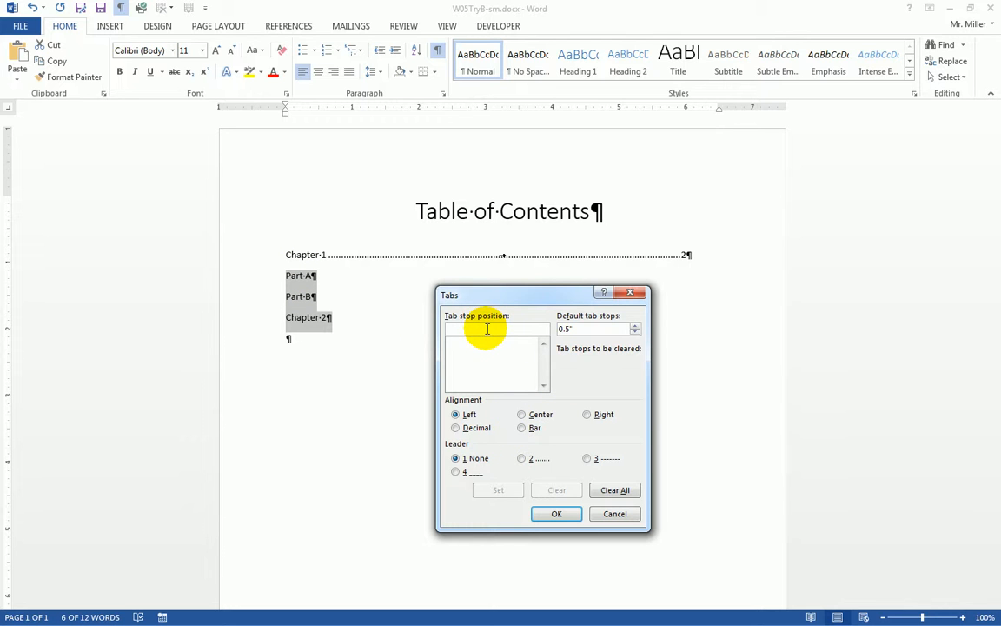
text(.25)
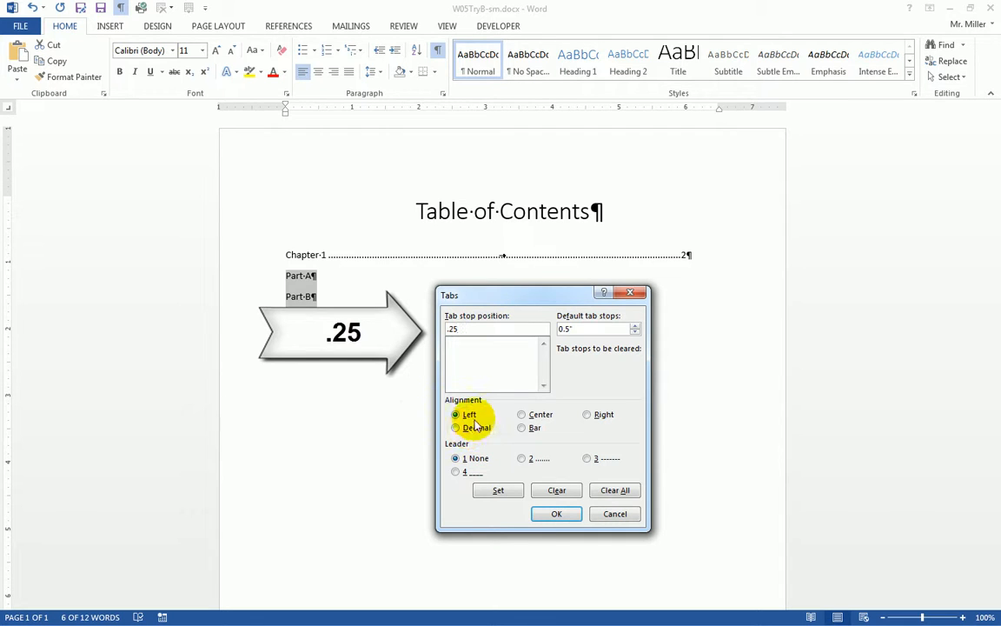
click(492, 492)
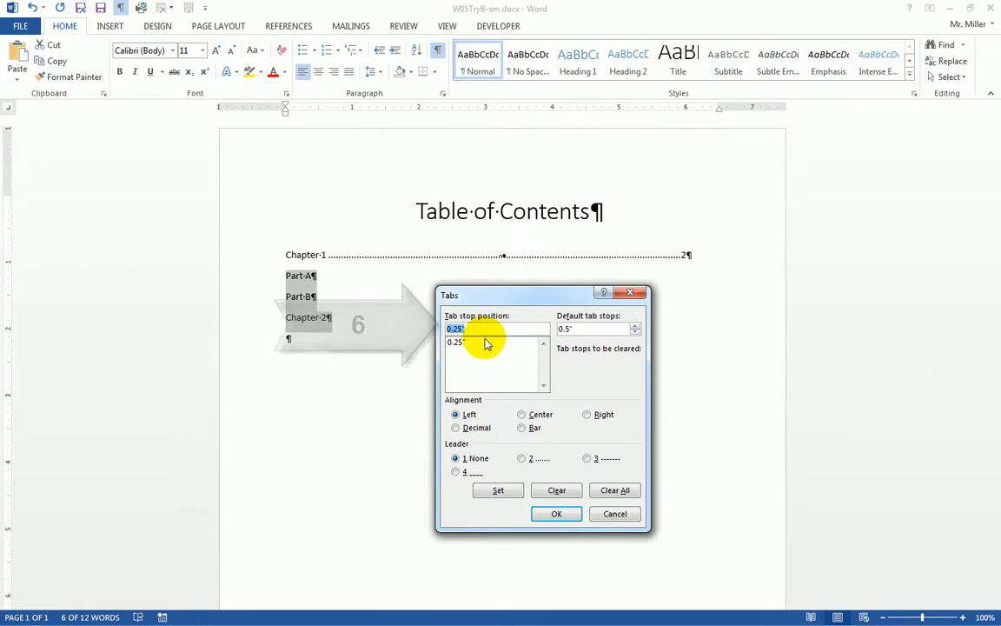
Step: Add a right-aligned 6" tab stop with a dotted leader and apply it
text(6)
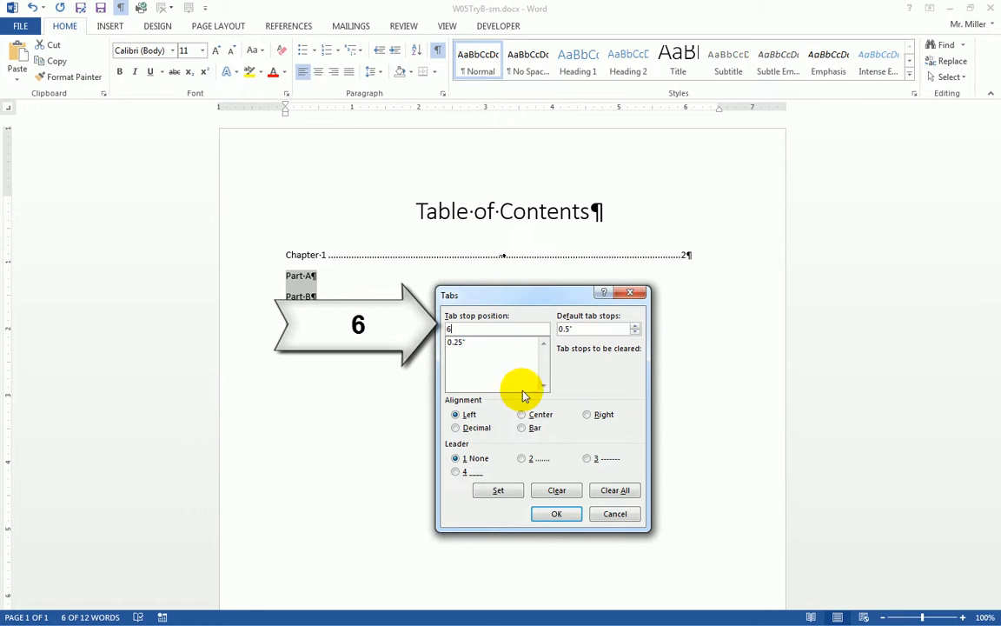
click(588, 415)
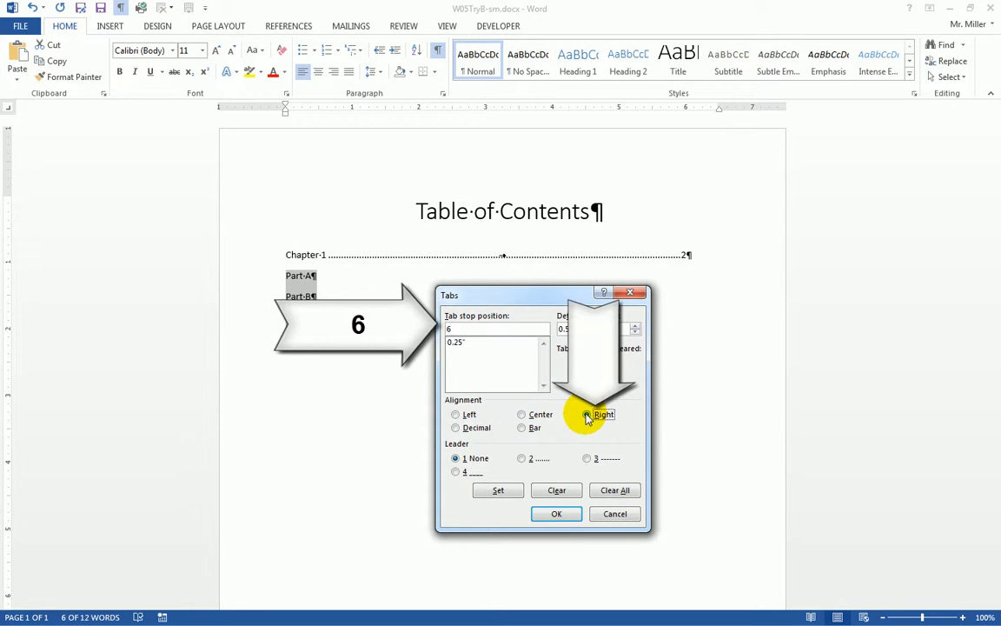
click(526, 458)
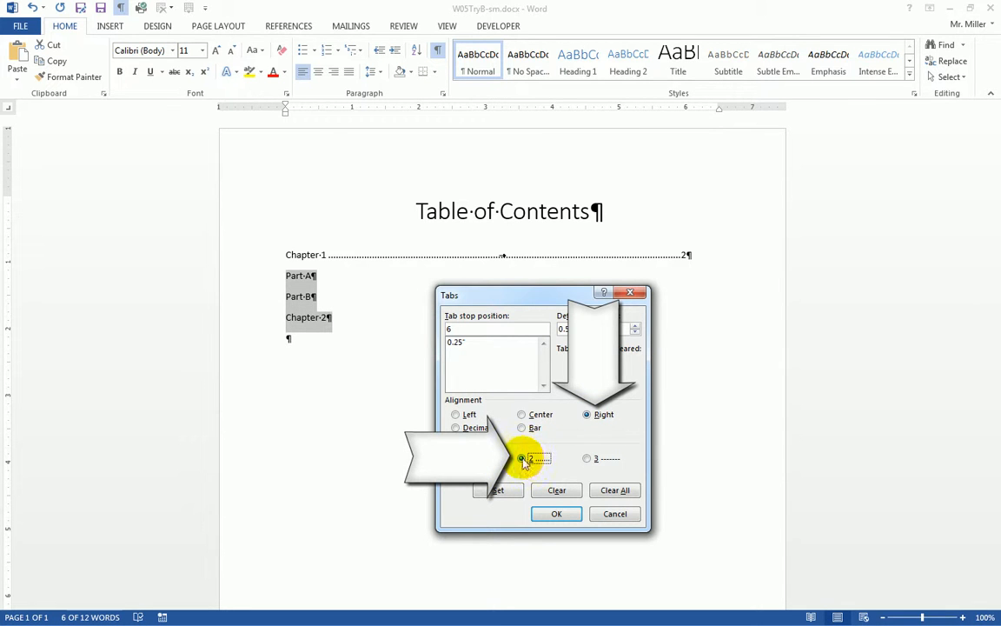
click(454, 329)
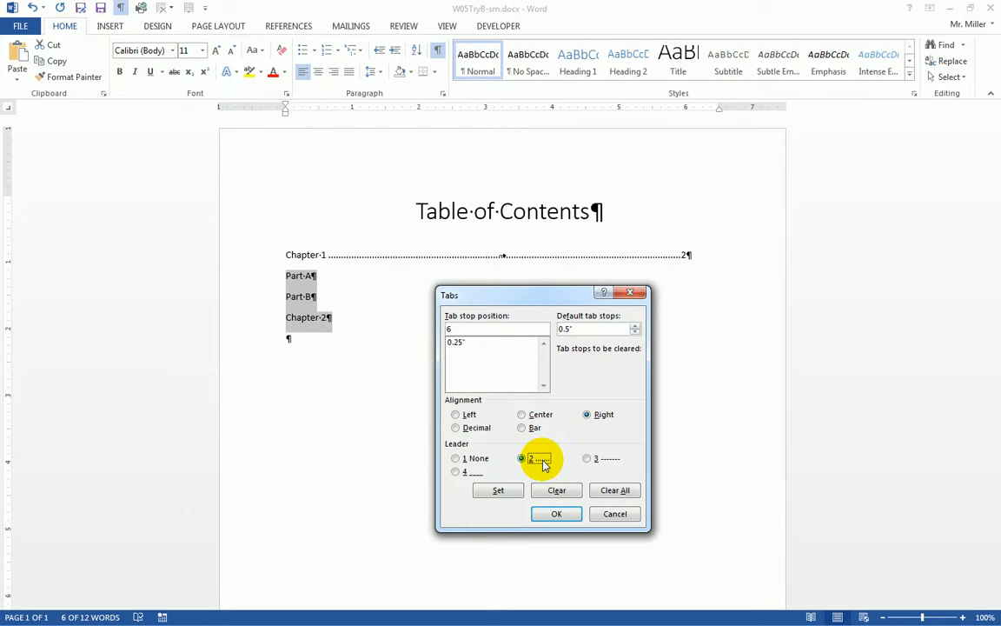
click(498, 492)
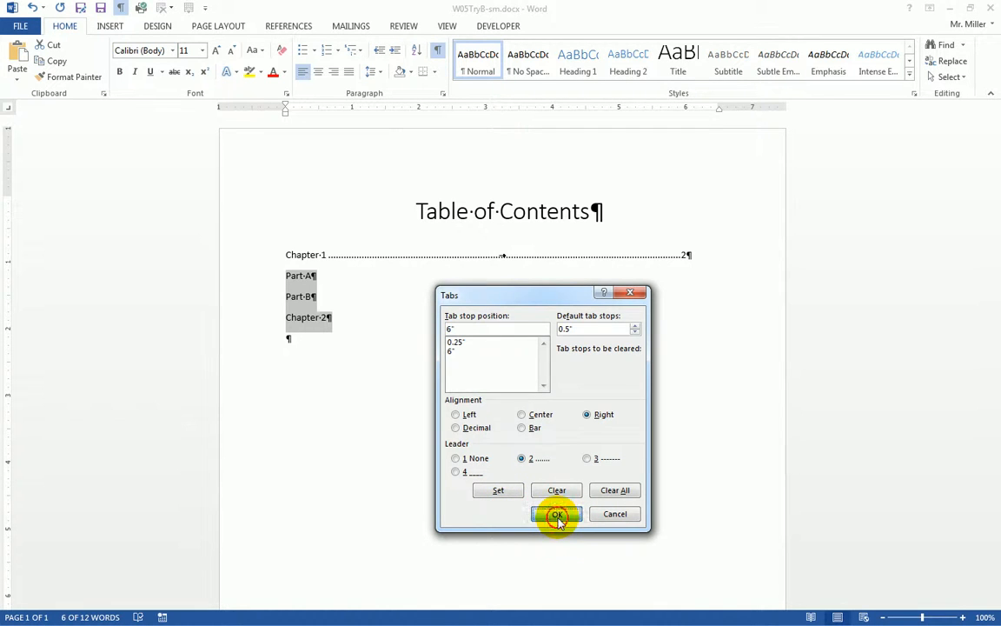
click(557, 516)
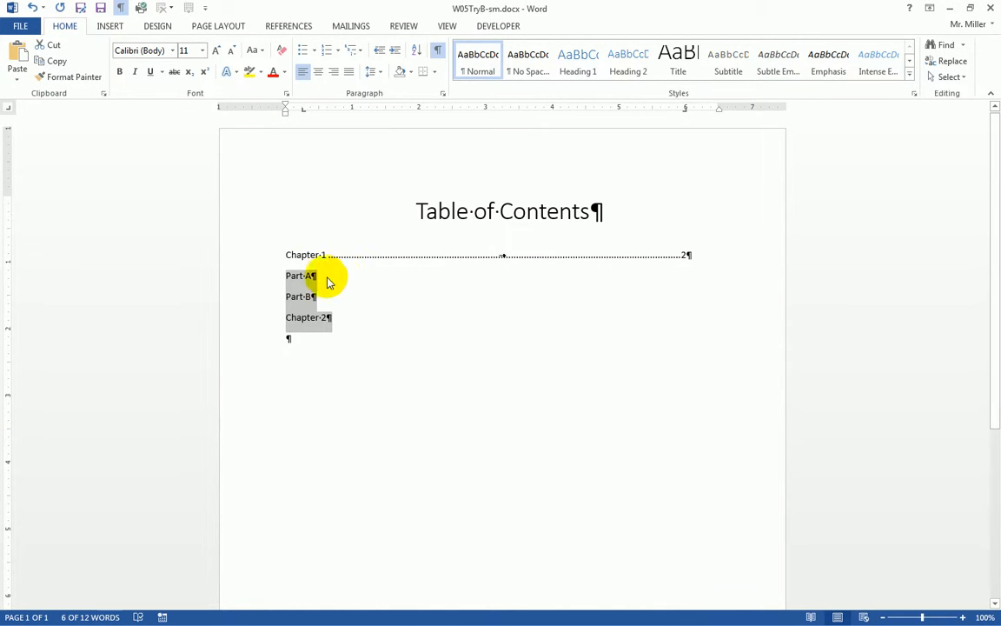
Step: Indent Part A to the 0.25" stop and give it a dotted leader to page 2
click(280, 276)
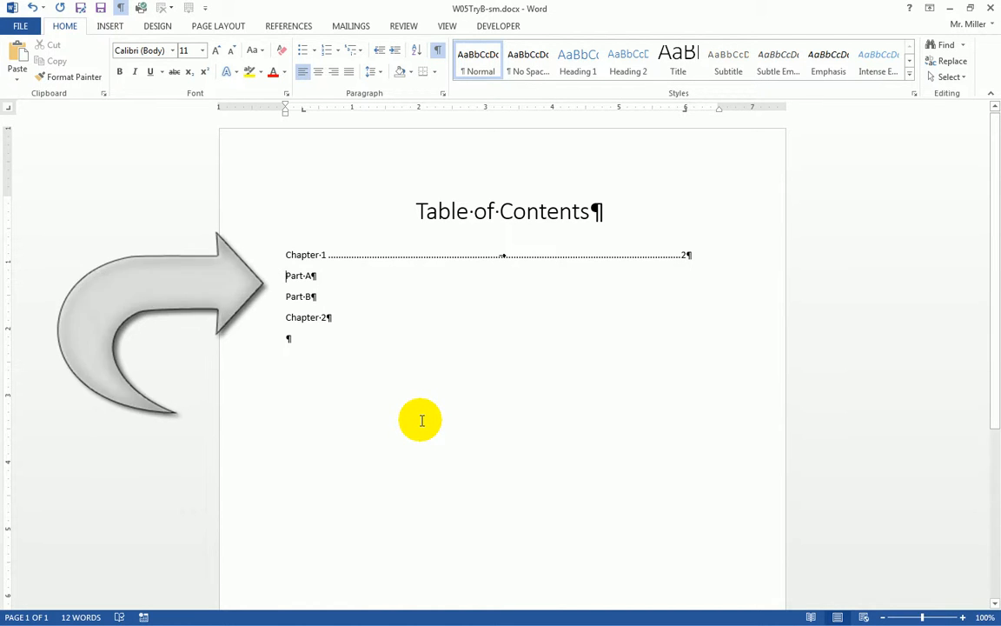
key(Tab)
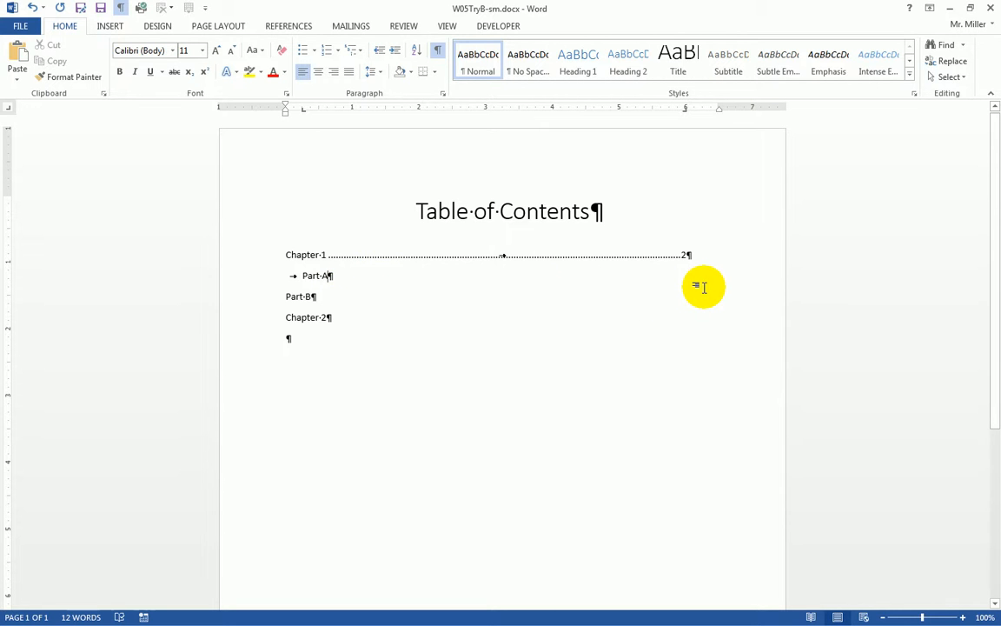
key(Tab)
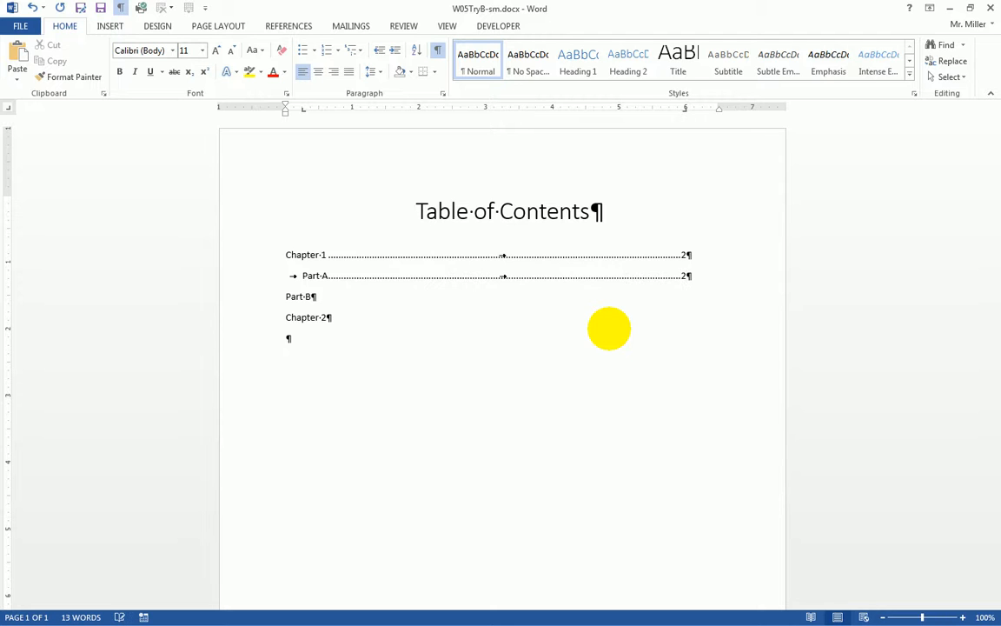
Step: Indent Part B and add dotted leaders for Part B (page 4) and Chapter 2 (page 8)
click(284, 296)
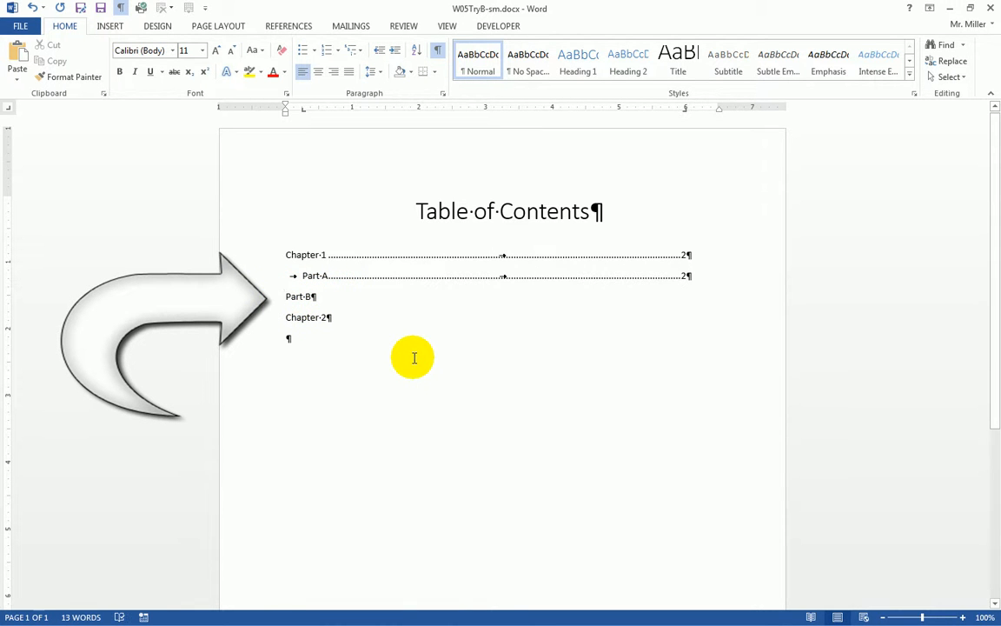
key(Tab)
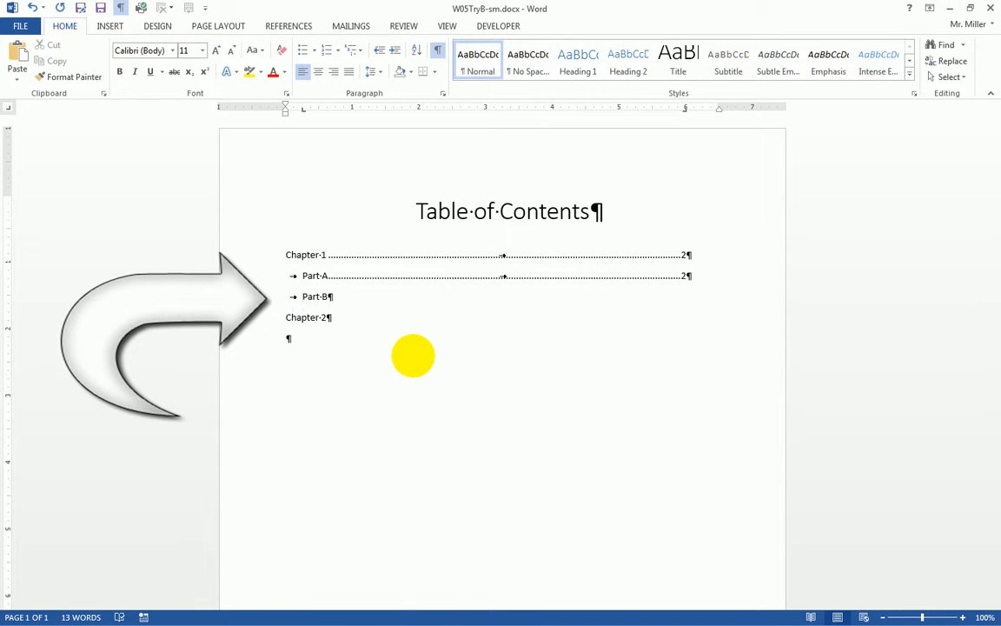
click(340, 296)
key(Tab)
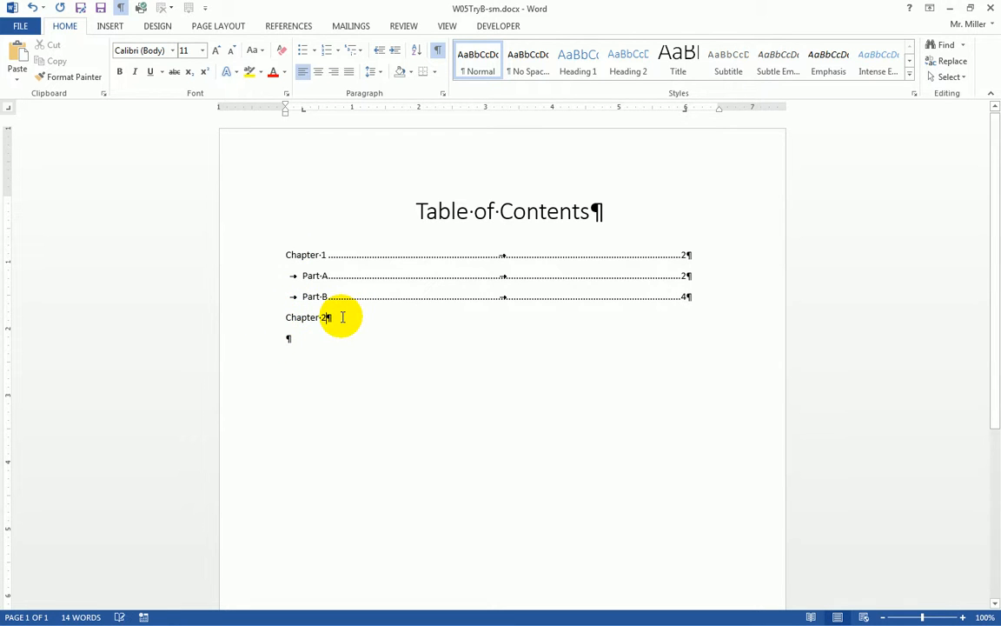
key(Tab)
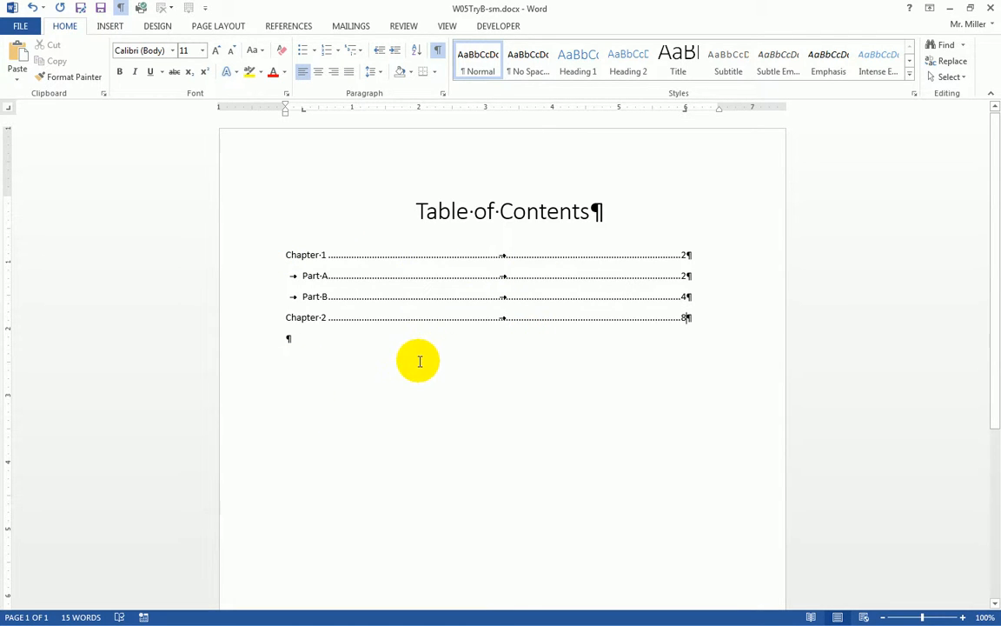
key(ctrl+Home)
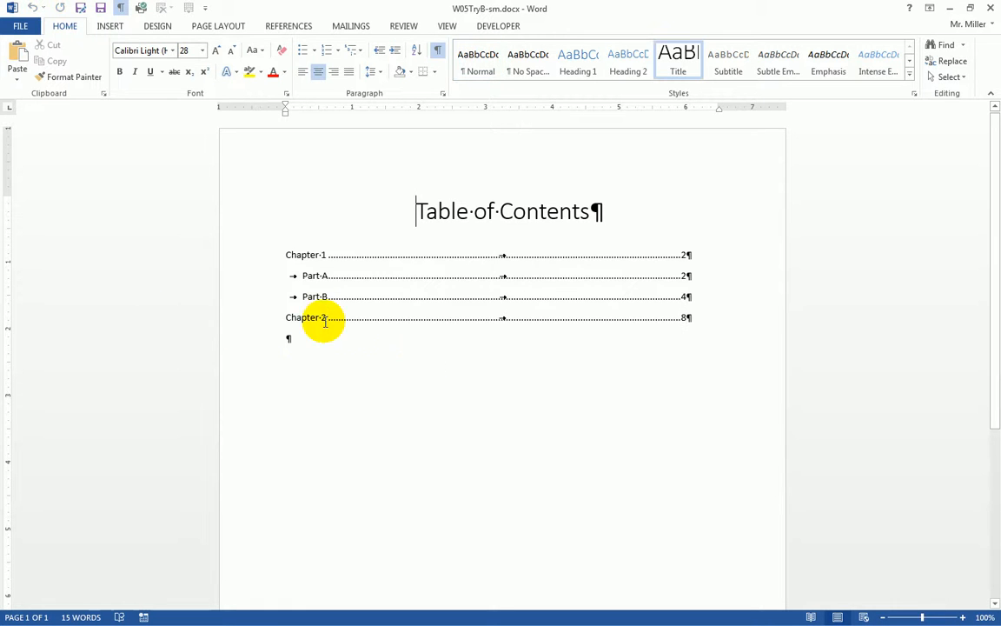
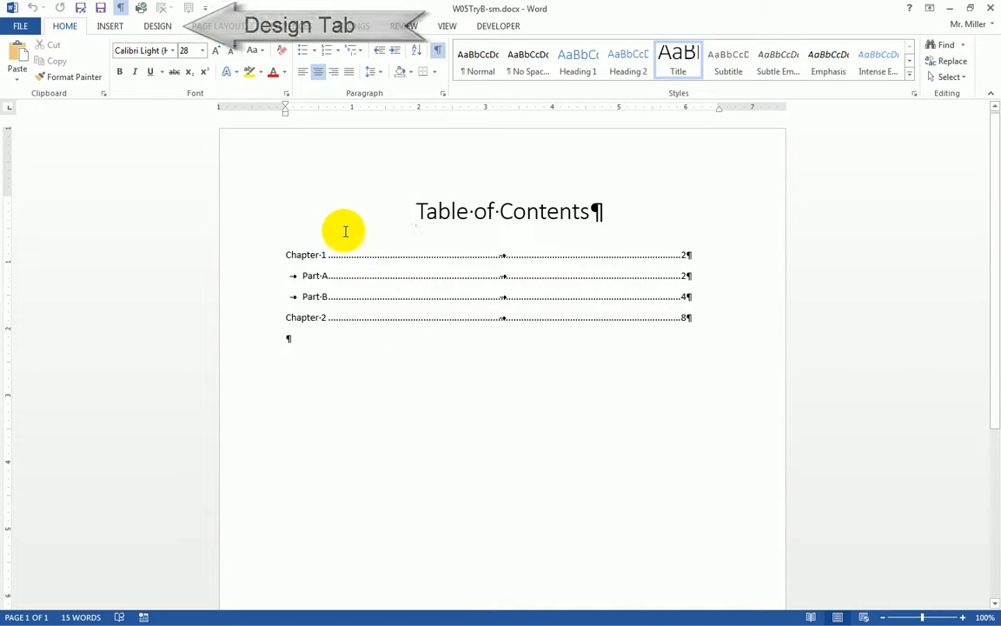
Step: Apply the diagonal CONFIDENTIAL 1 watermark from the Design tab's Watermark gallery
click(160, 32)
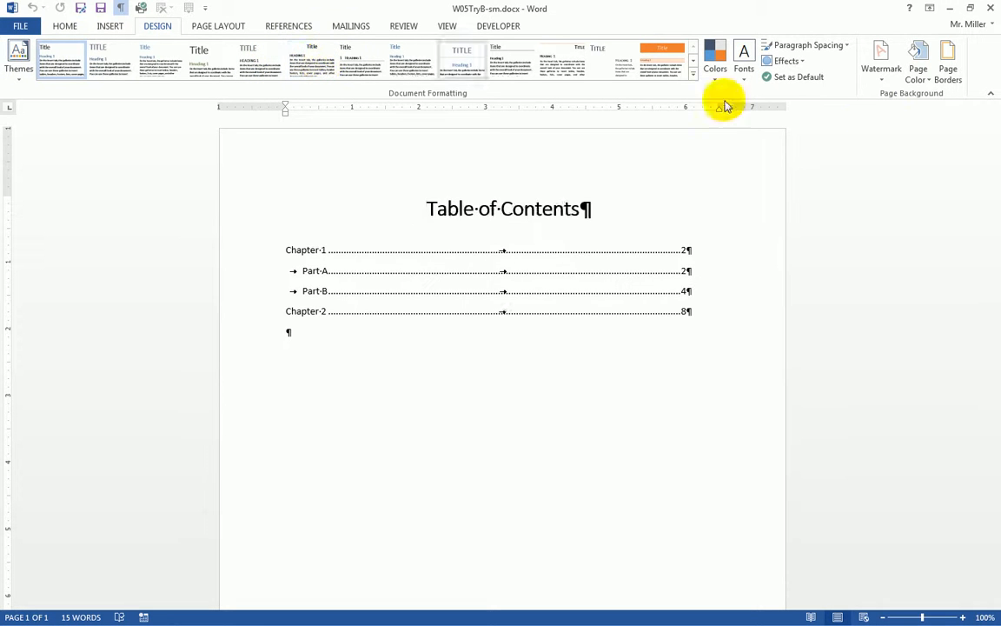
click(881, 70)
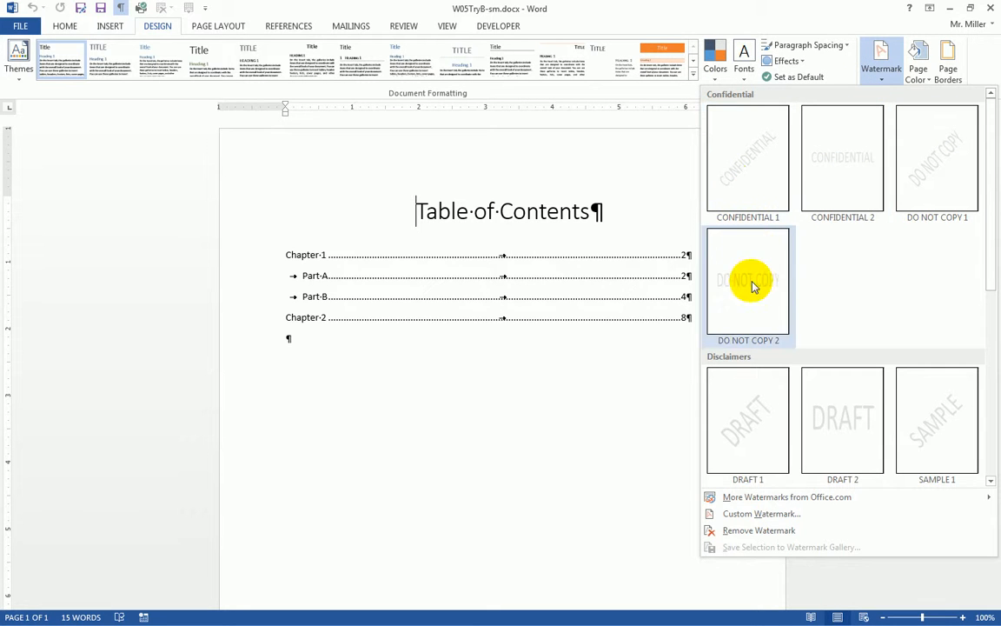
click(747, 169)
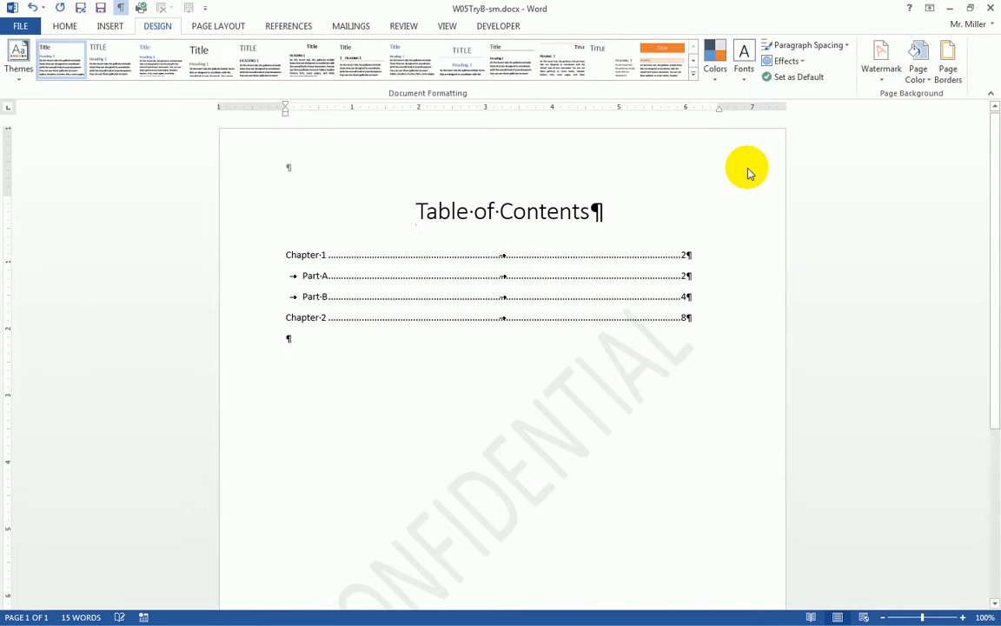
Step: Scroll the Table of Contents page to review the watermark, then reopen the Watermark gallery
drag(990, 258, 986, 344)
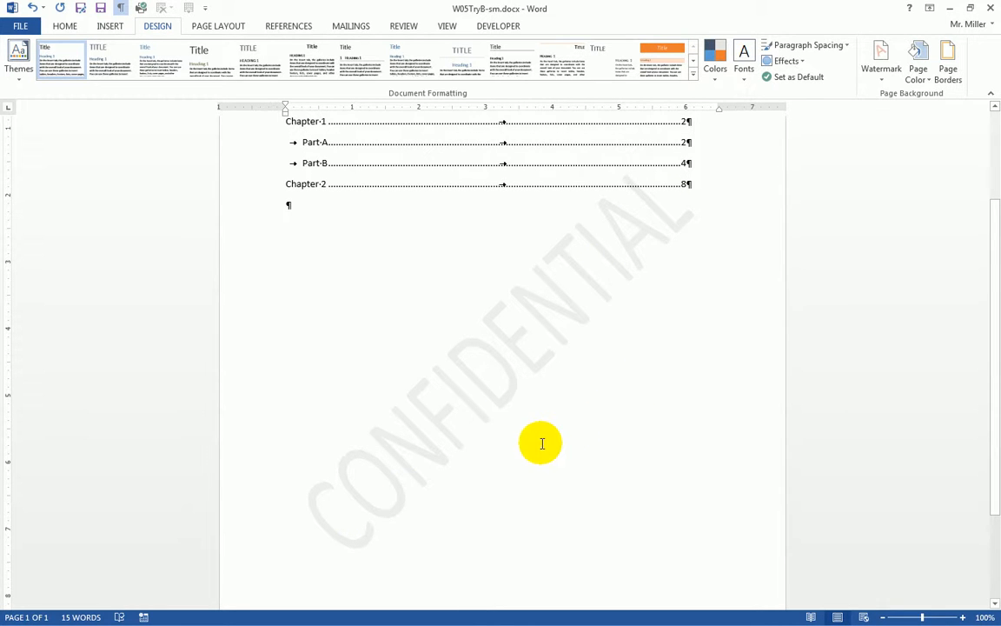
scroll(541, 444, down, 3)
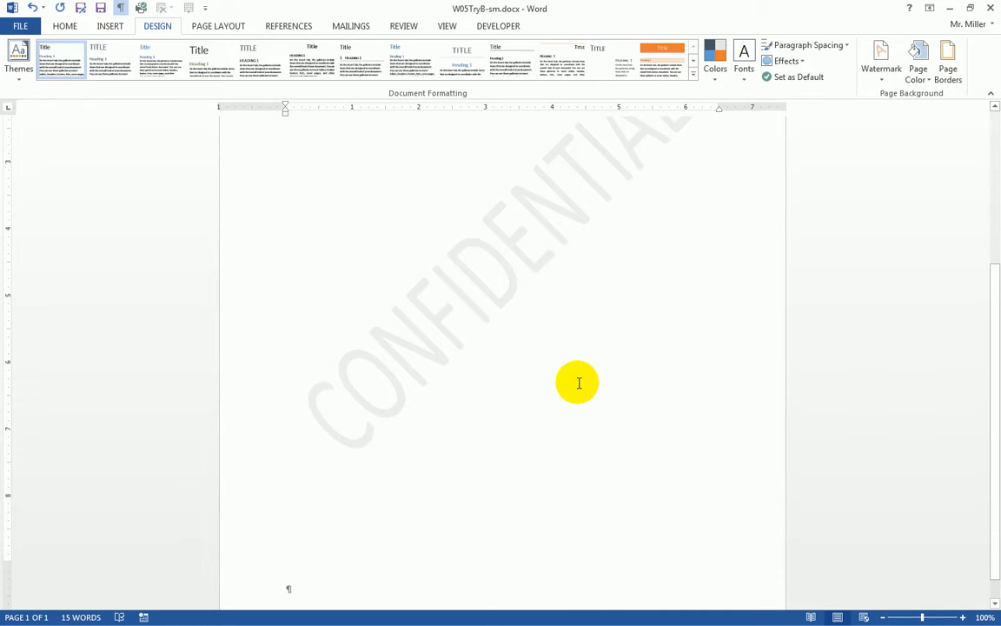
scroll(585, 396, up, 5)
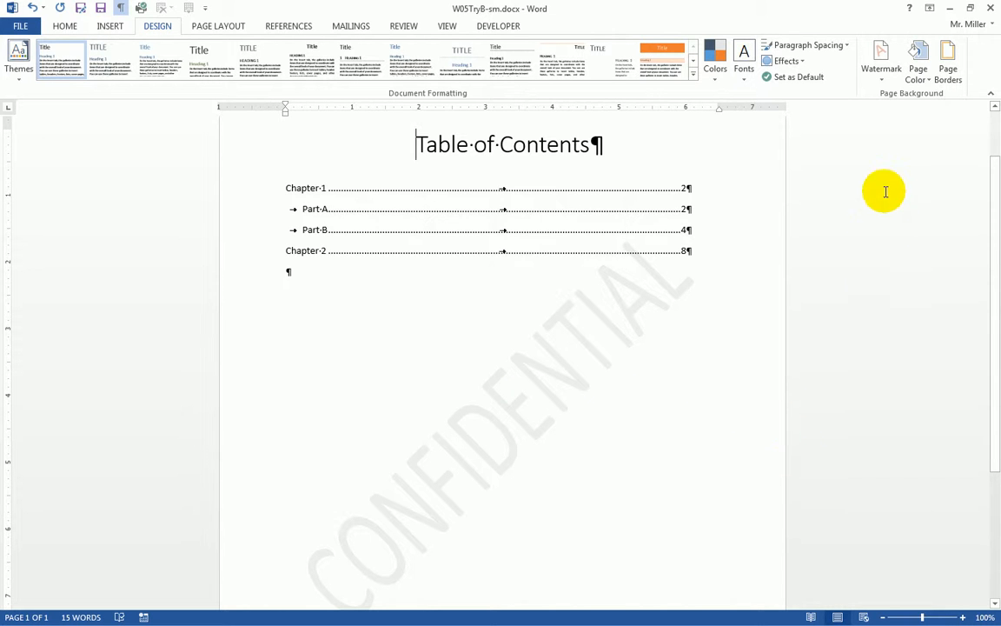
click(883, 78)
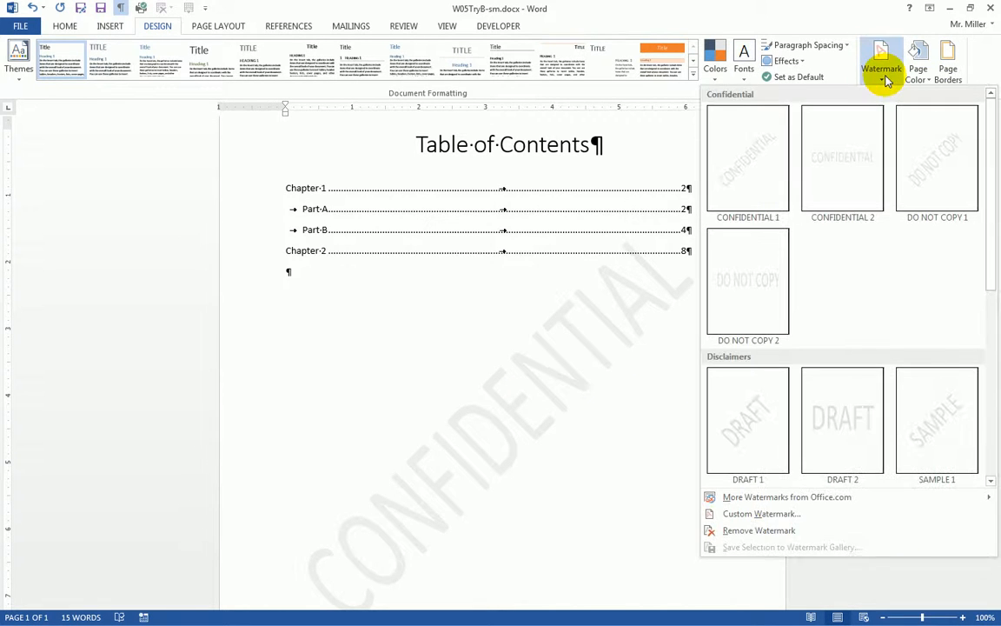
Step: Set the CONFIDENTIAL watermark colour to Red in the Custom Watermark dialog
click(763, 515)
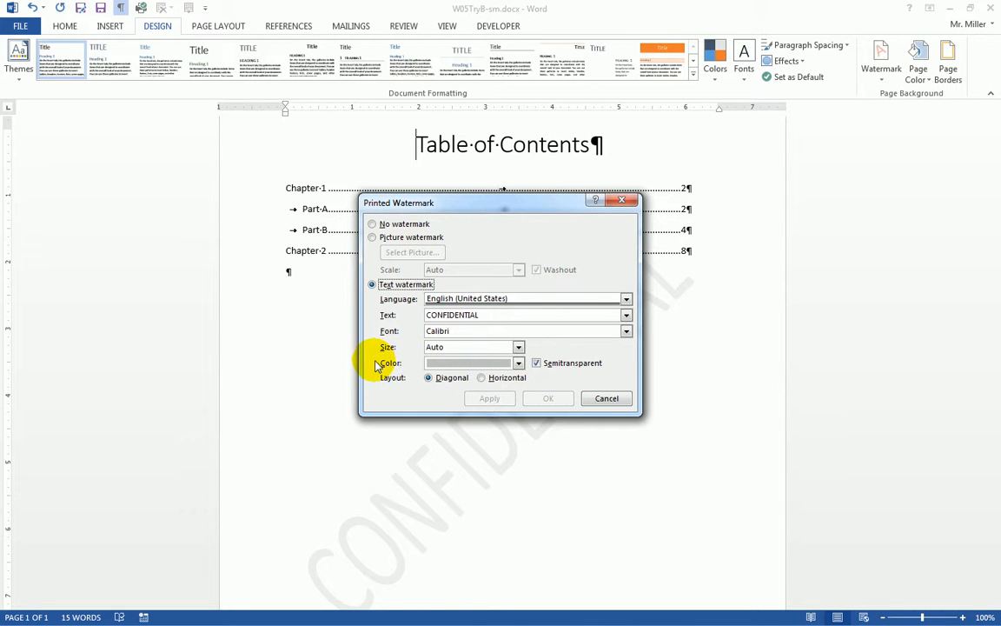
click(518, 362)
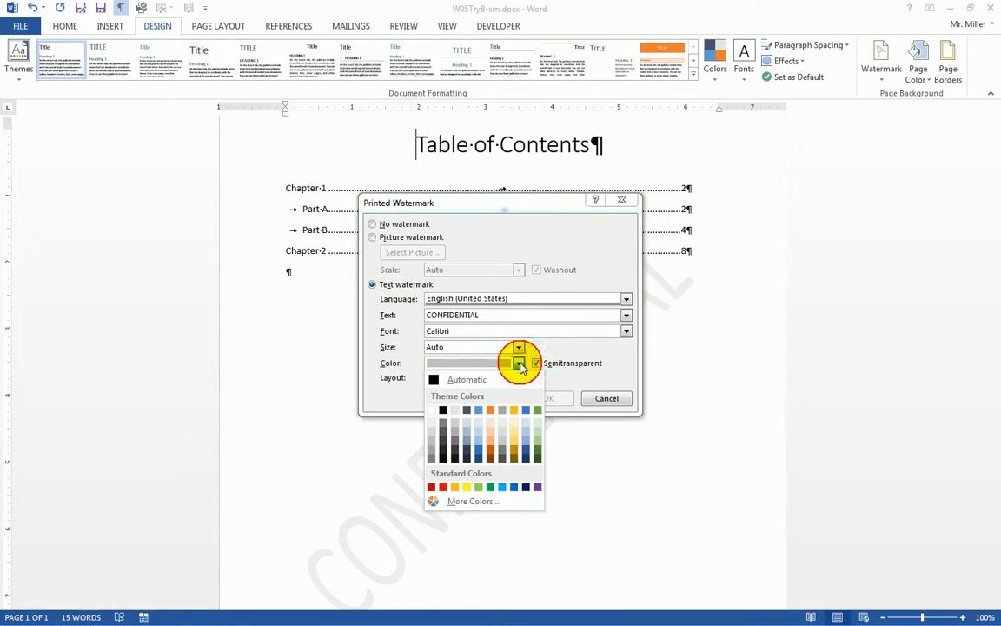
click(443, 486)
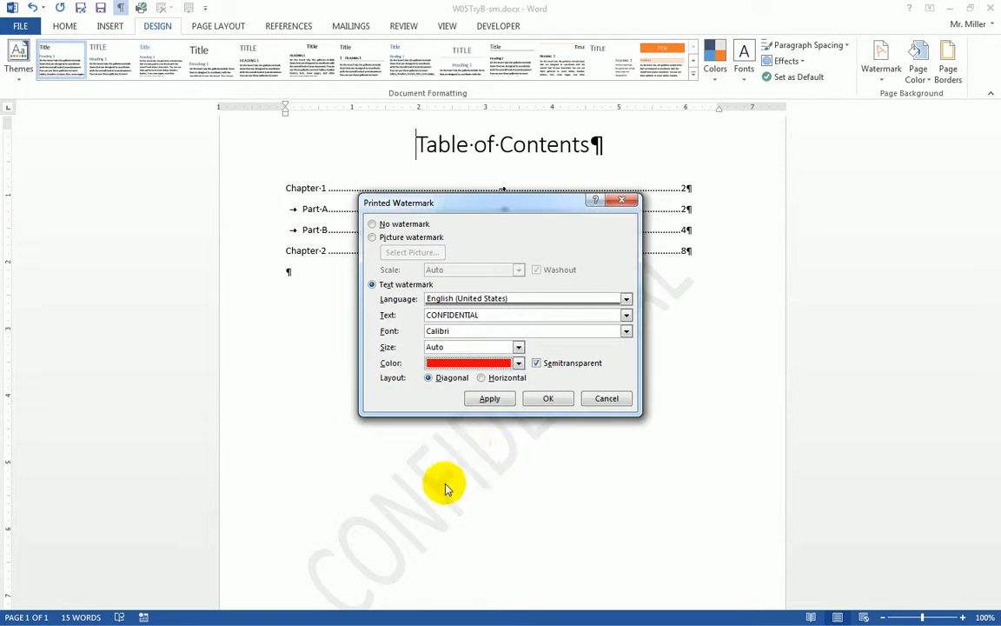
click(548, 398)
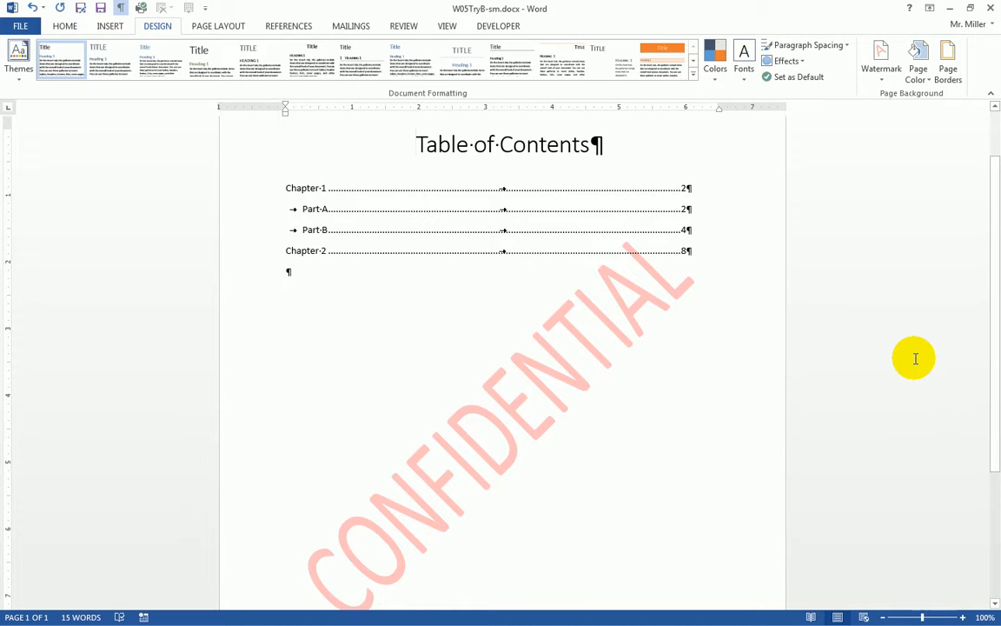
Step: Review the page and save W05TryB-sm.docx with its red watermark
scroll(915, 358, down, 1)
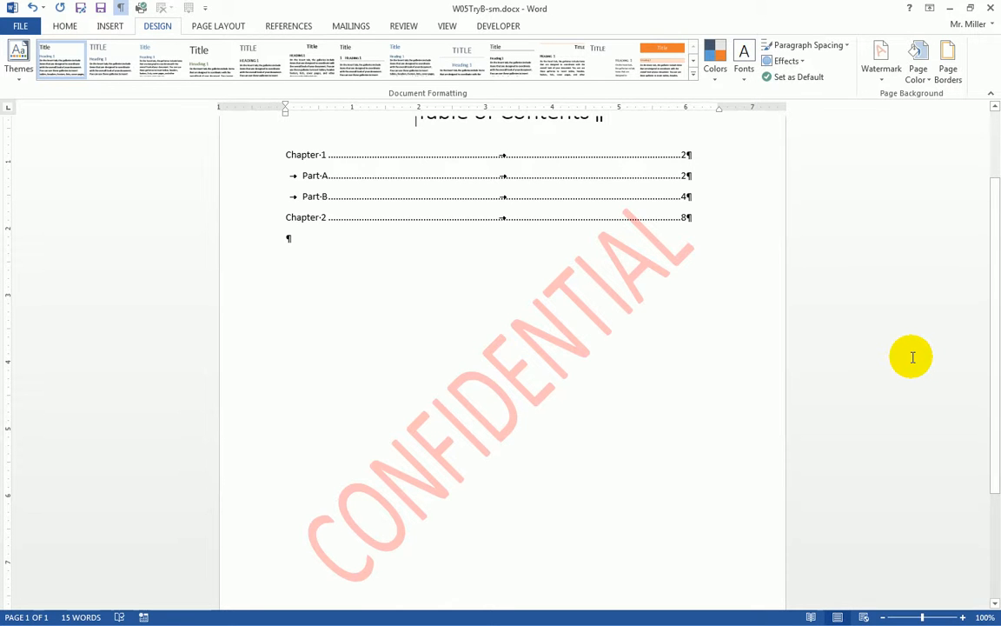
scroll(913, 357, down, 2)
scroll(908, 354, up, 5)
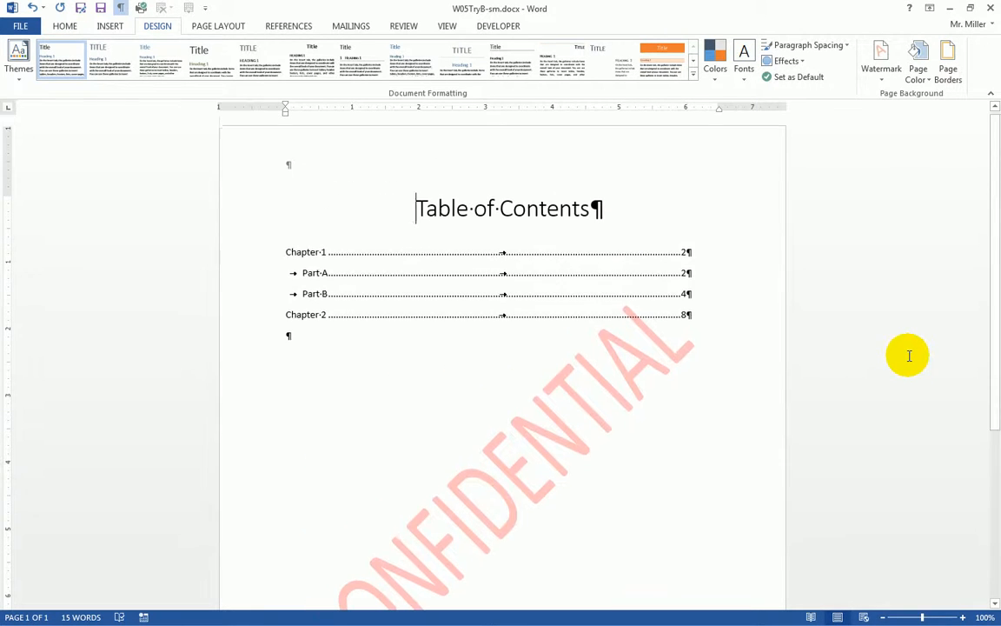
click(101, 10)
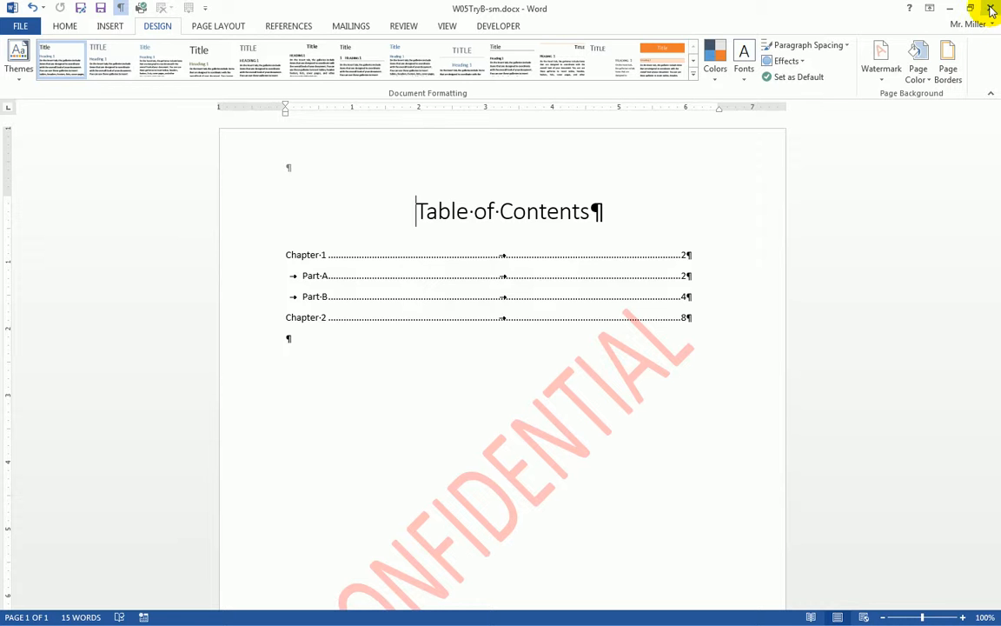
Step: Close Word and jump the eText to page 126's Creating an Envelope Try It!
click(988, 9)
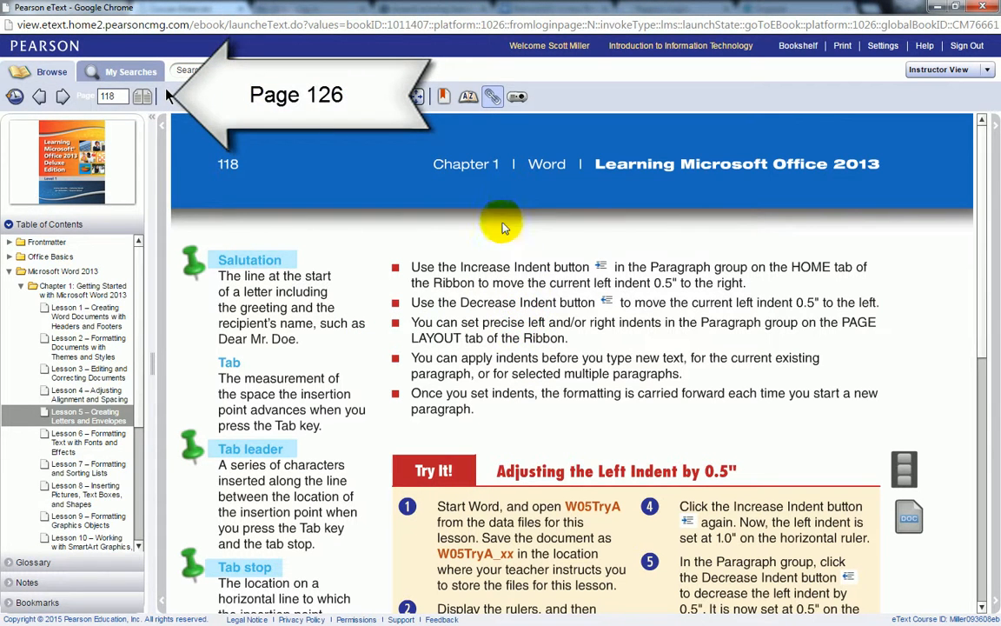
click(111, 96)
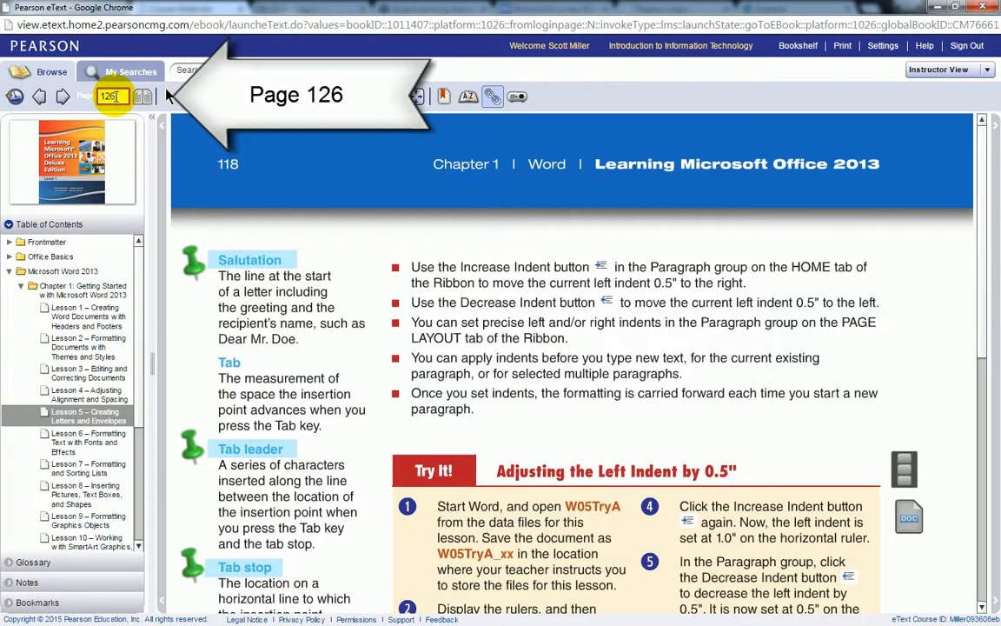
key(Return)
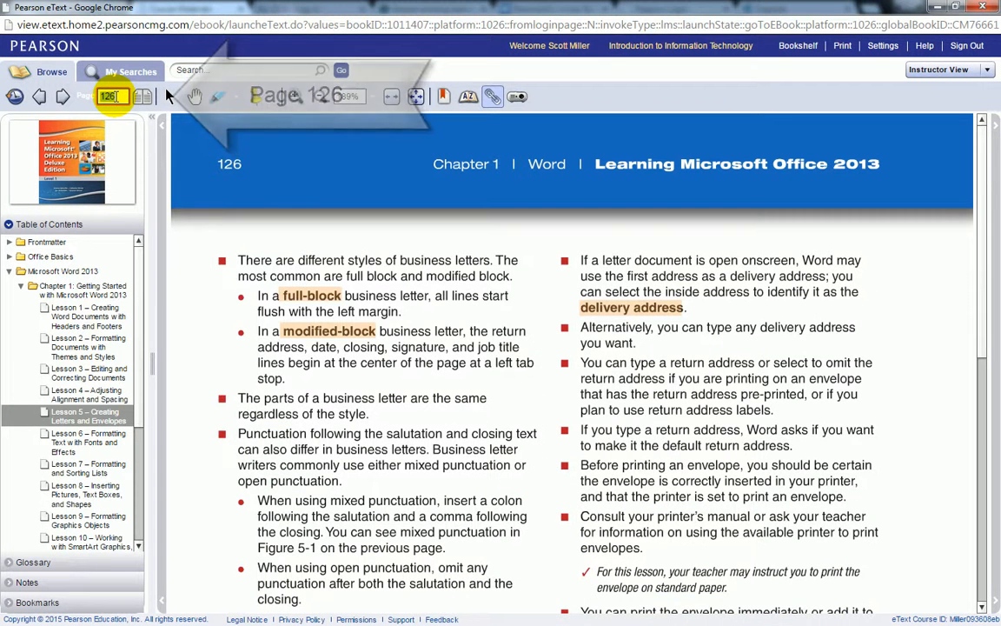
scroll(528, 298, down, 1)
scroll(528, 298, down, 5)
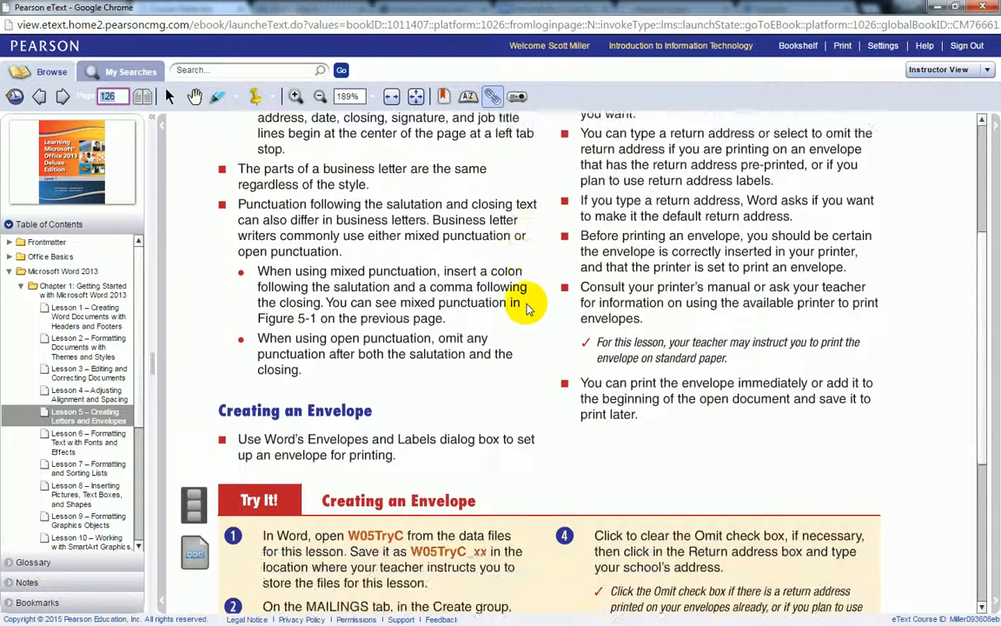
scroll(522, 304, down, 1)
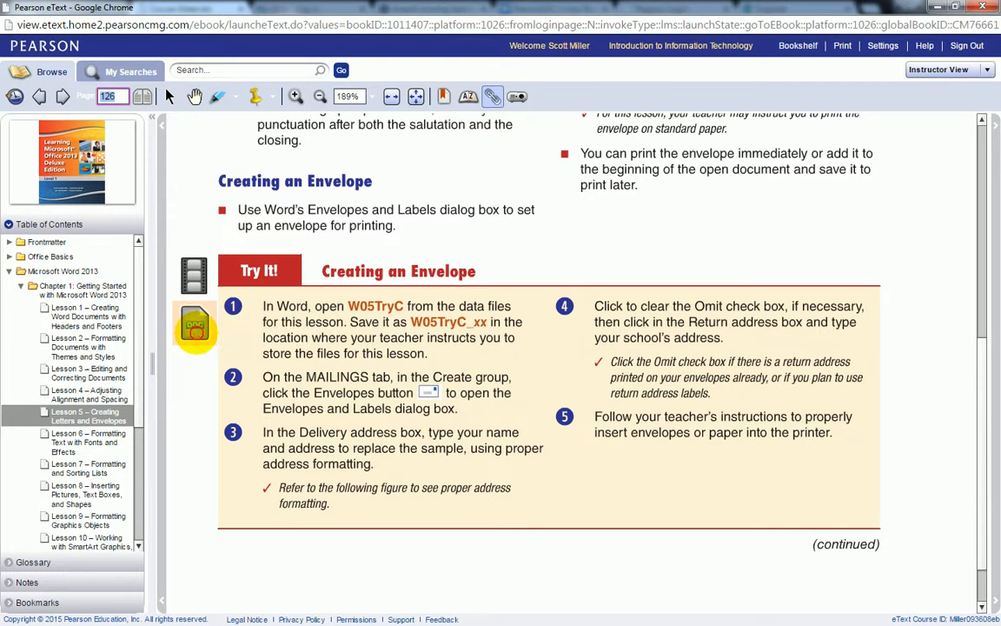
Step: Download and open W05TryC.docx, enable editing, and go to Save As
click(198, 334)
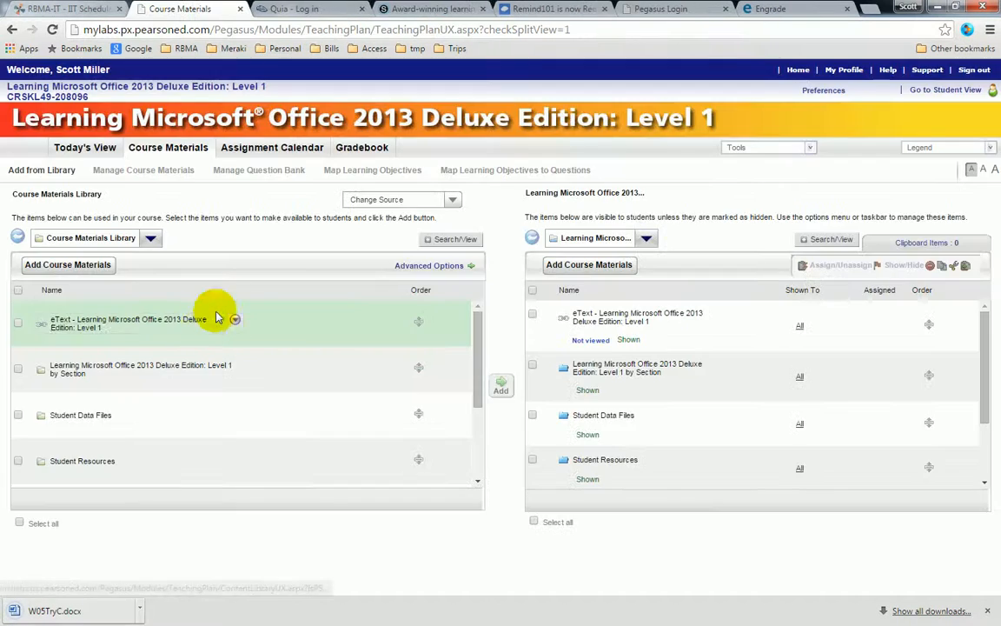
click(85, 611)
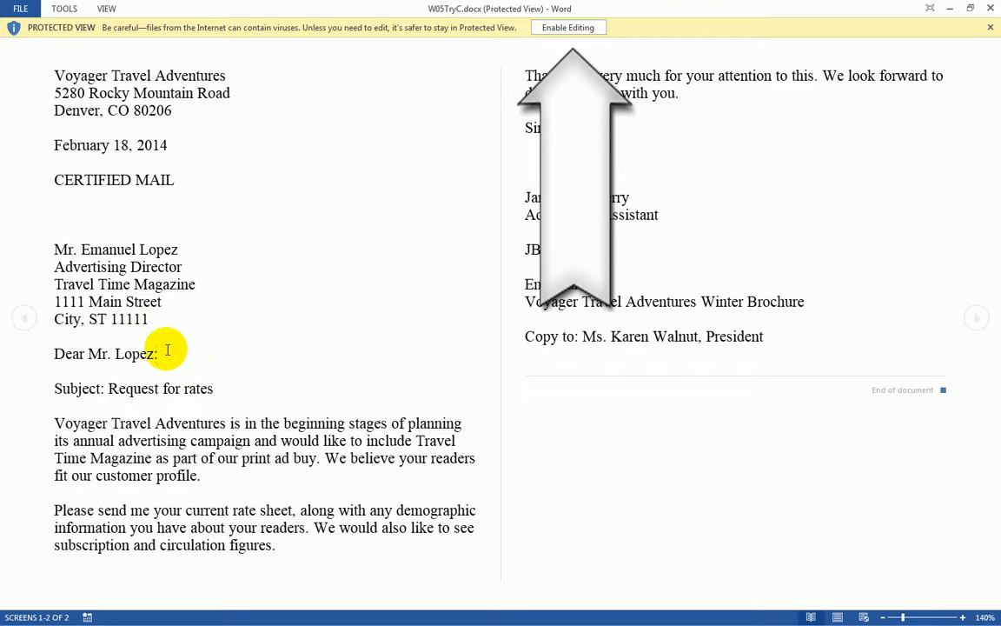
click(550, 31)
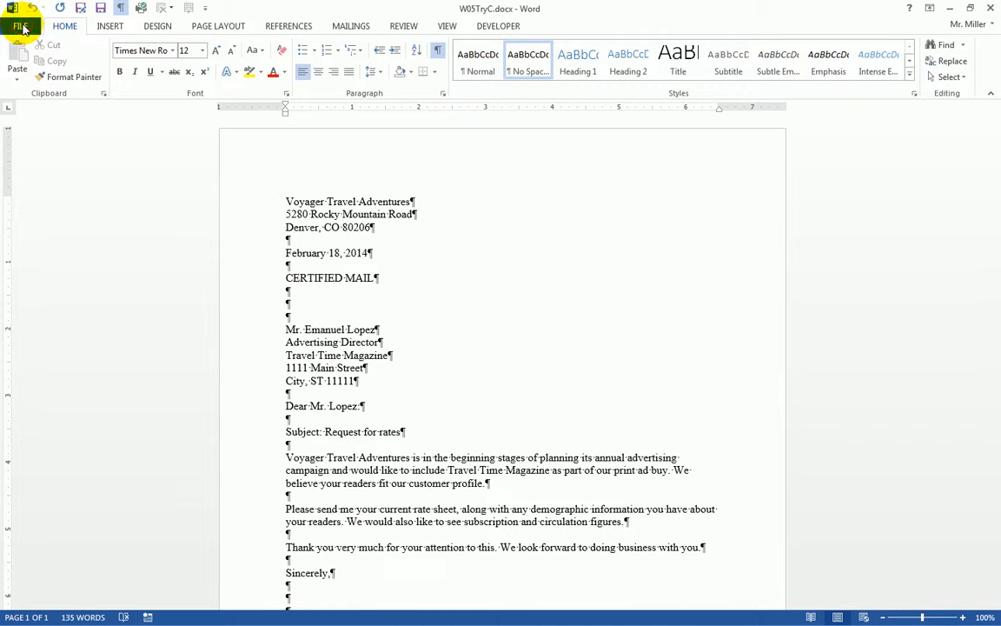
click(22, 27)
click(33, 167)
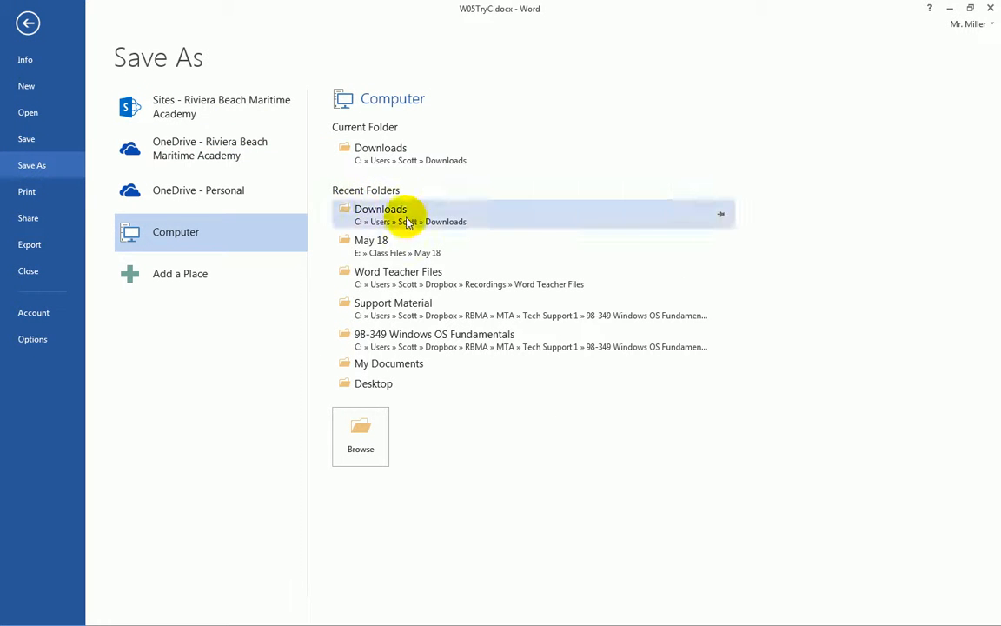
Step: Save the letter as W05TryC- sm.docx in the May 18 class files folder
click(397, 243)
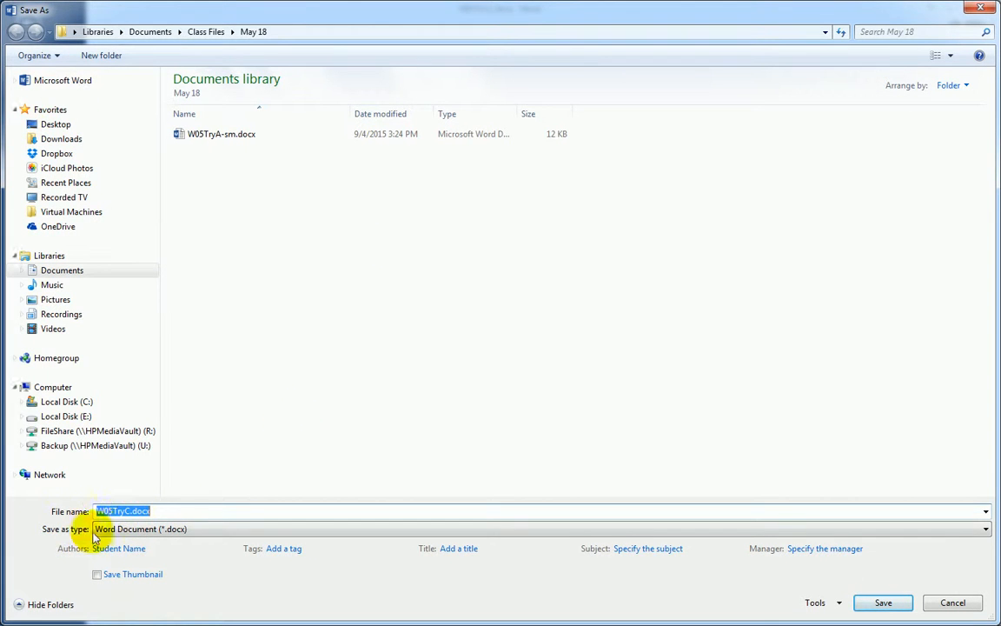
click(131, 512)
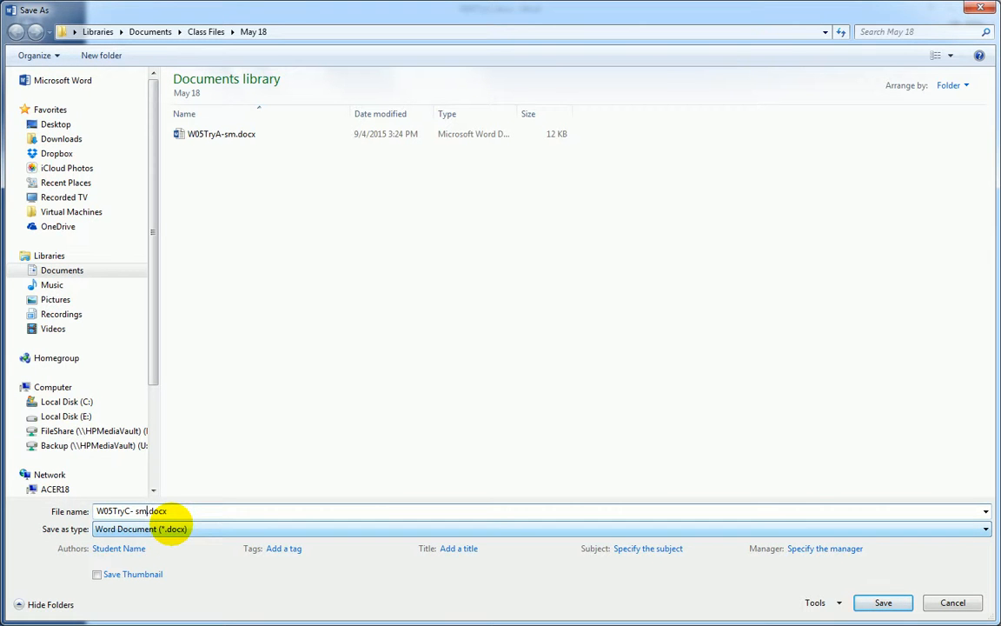
key(Return)
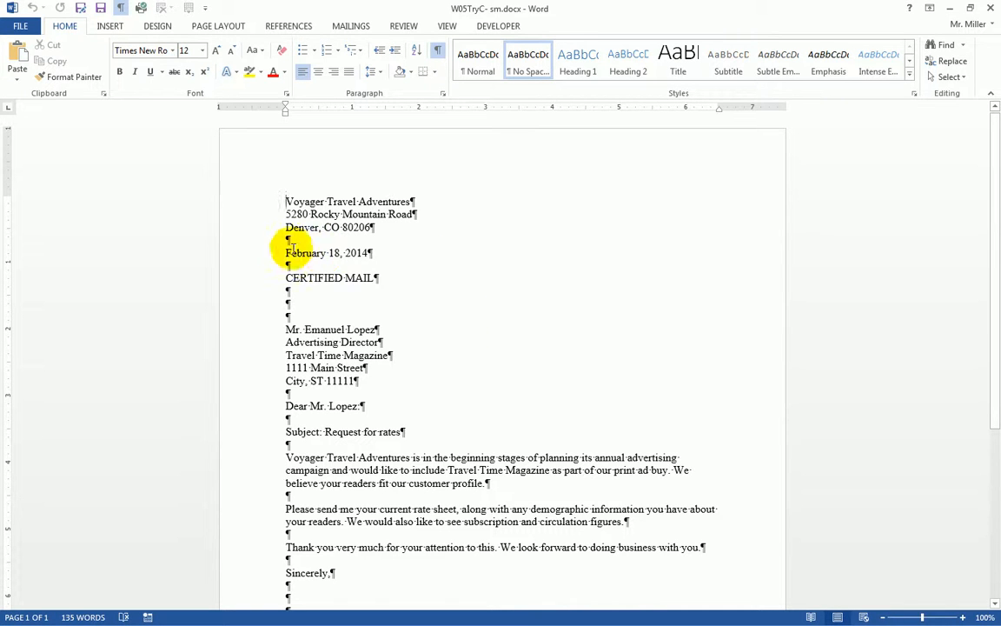
Step: Replace the February 18, 2014 date with September 5, 2015, keeping the following blank line
click(256, 258)
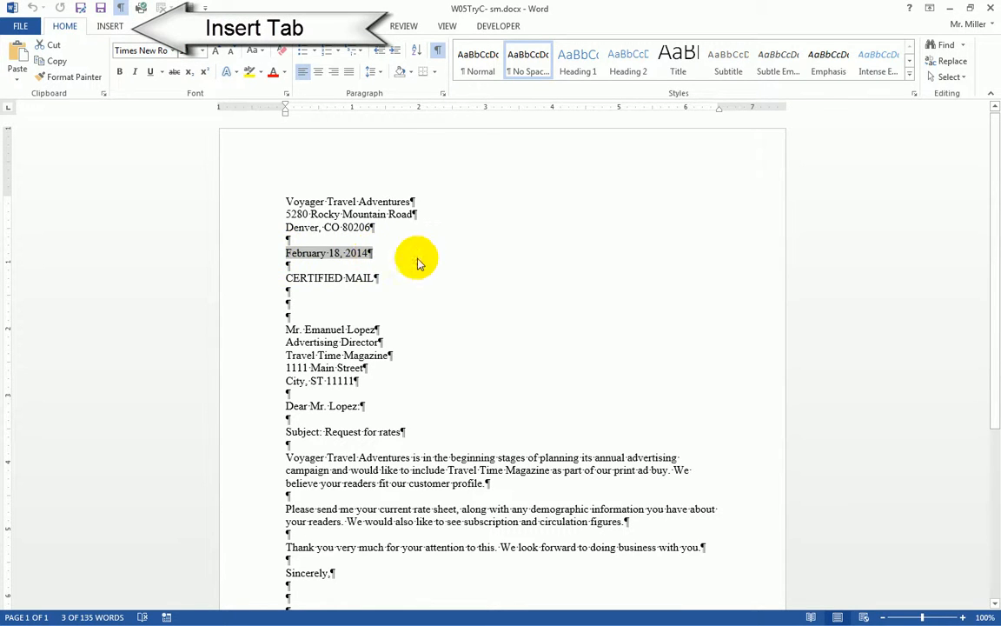
click(109, 27)
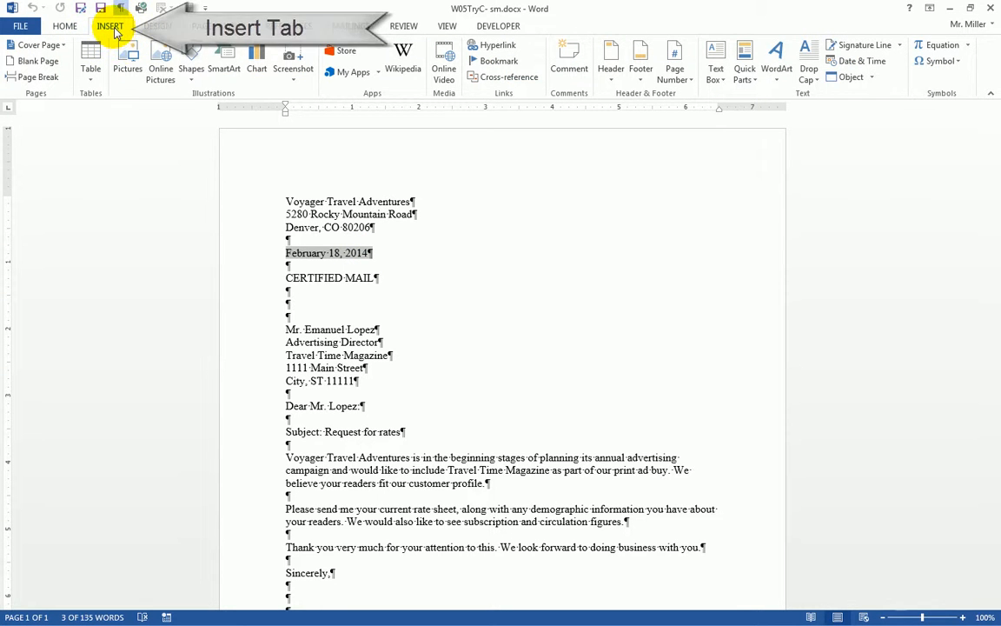
click(865, 61)
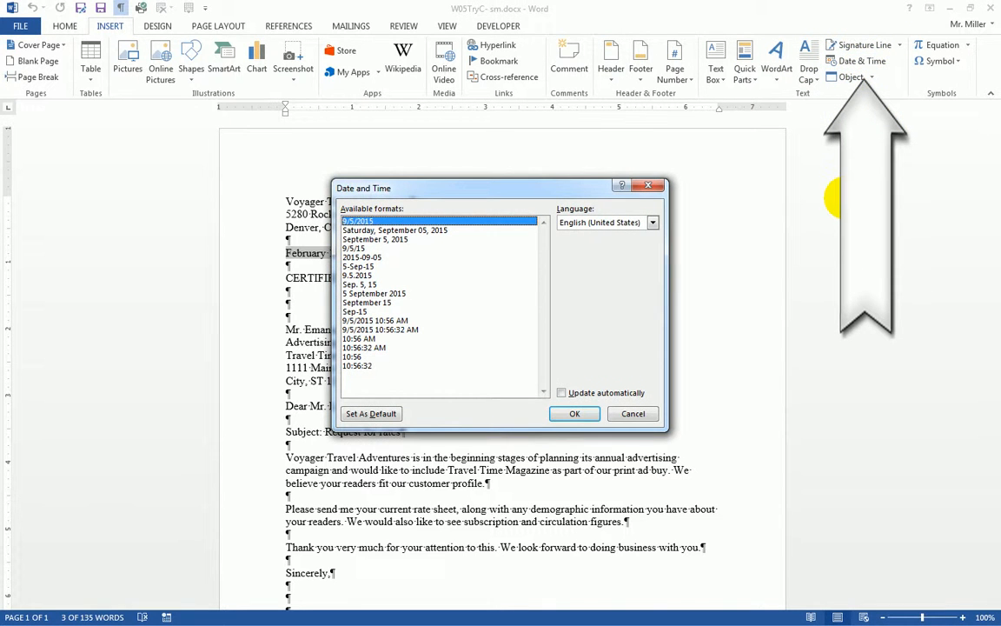
click(376, 239)
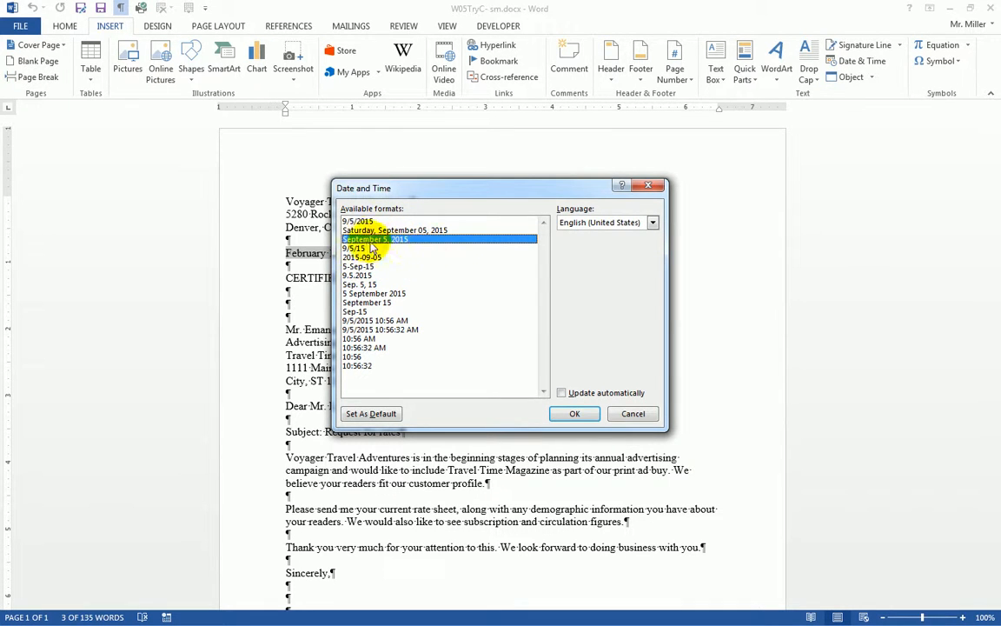
click(576, 415)
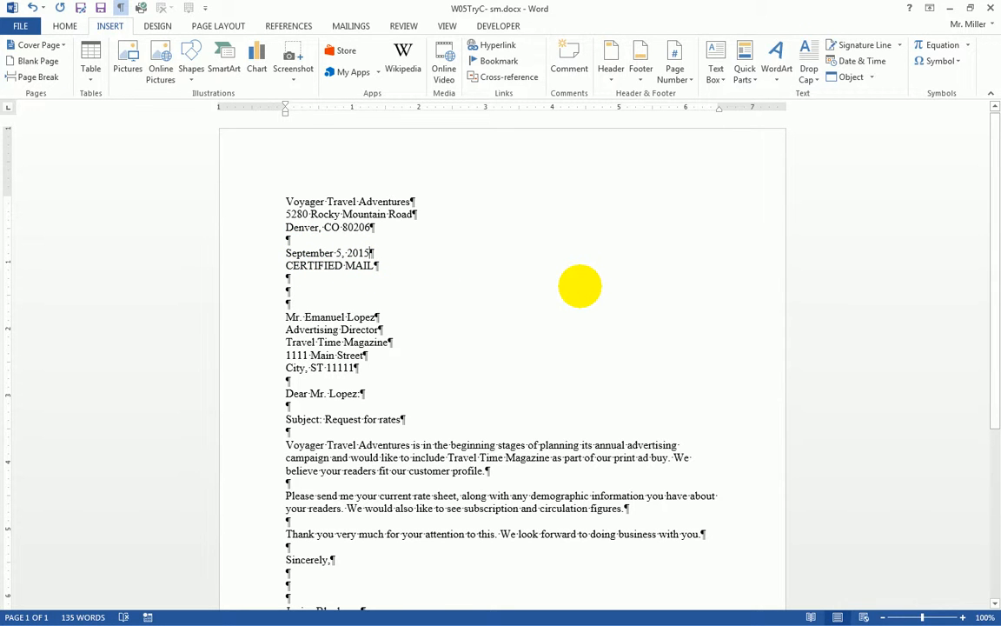
key(Return)
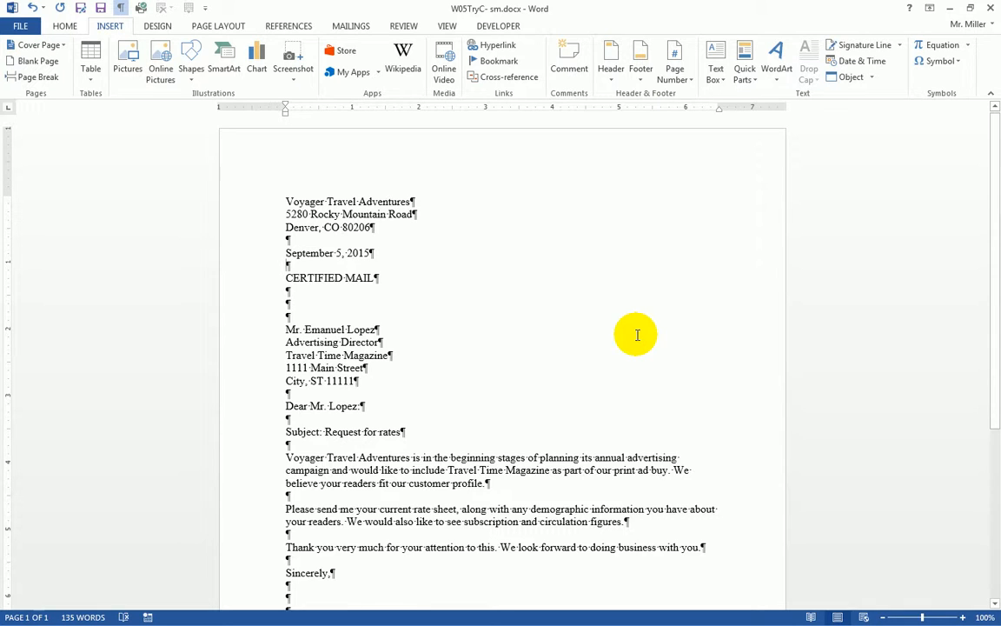
Step: Change the address placeholders City and ST to Riviera Beach and FL
scroll(637, 335, down, 1)
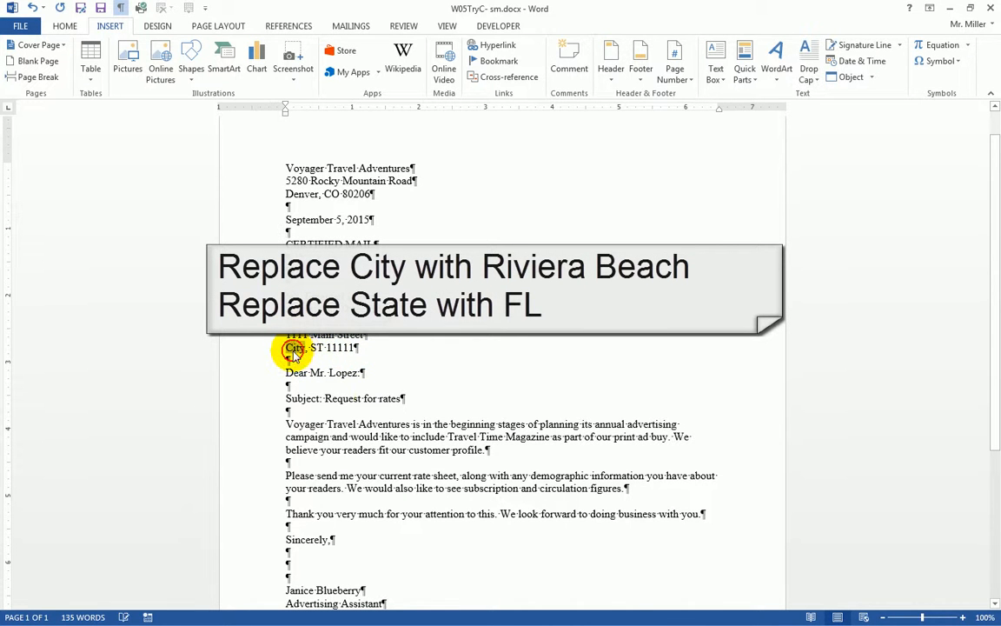
double_click(295, 348)
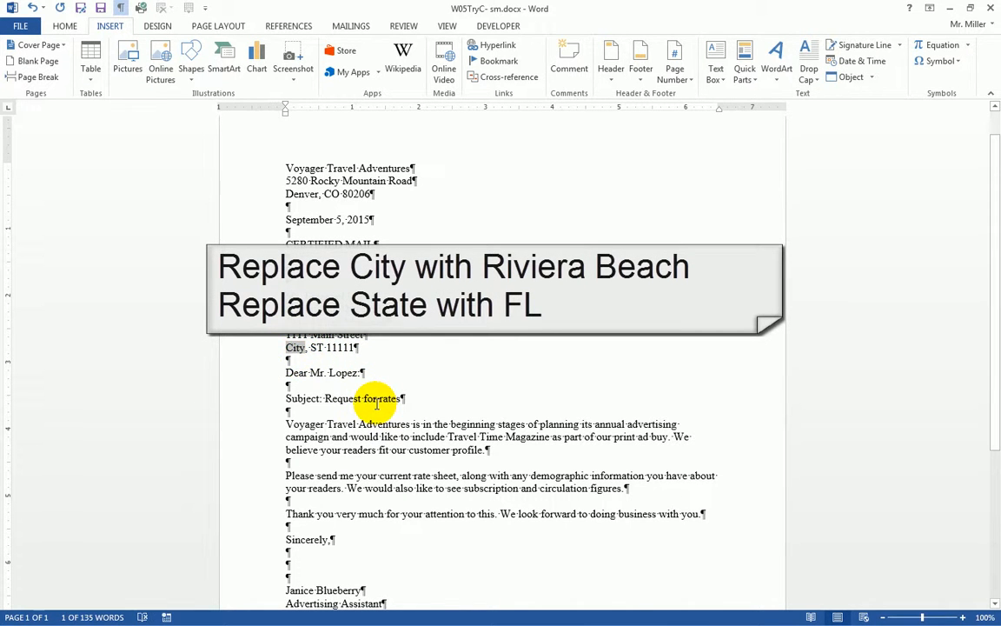
text(Riviera)
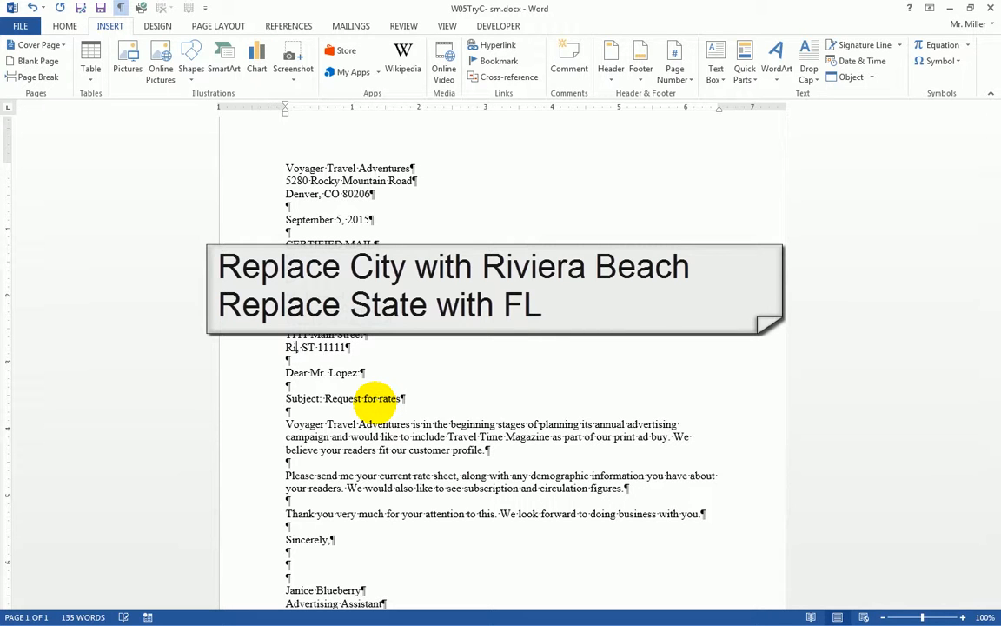
text( Beach,)
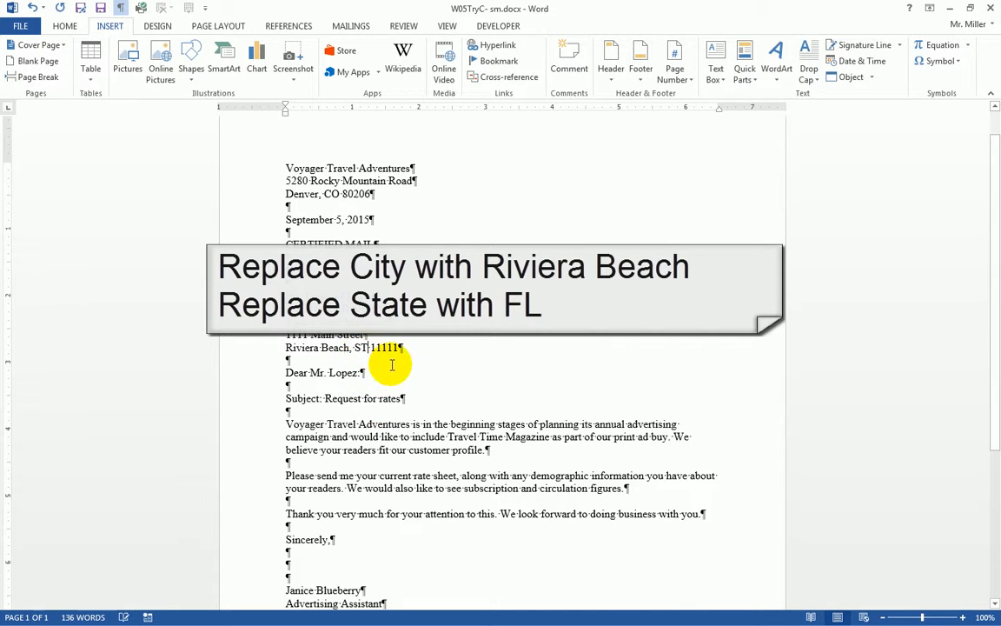
key(BackSpace)
key(BackSpace)
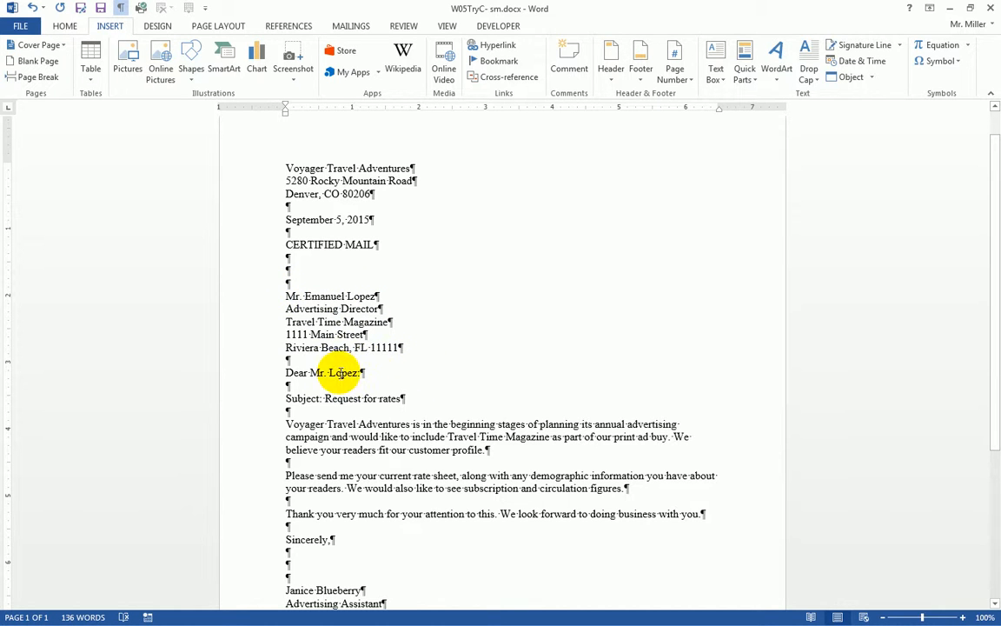
Step: Select the five-line inside address and open Mailings > Envelopes
drag(253, 296, 247, 352)
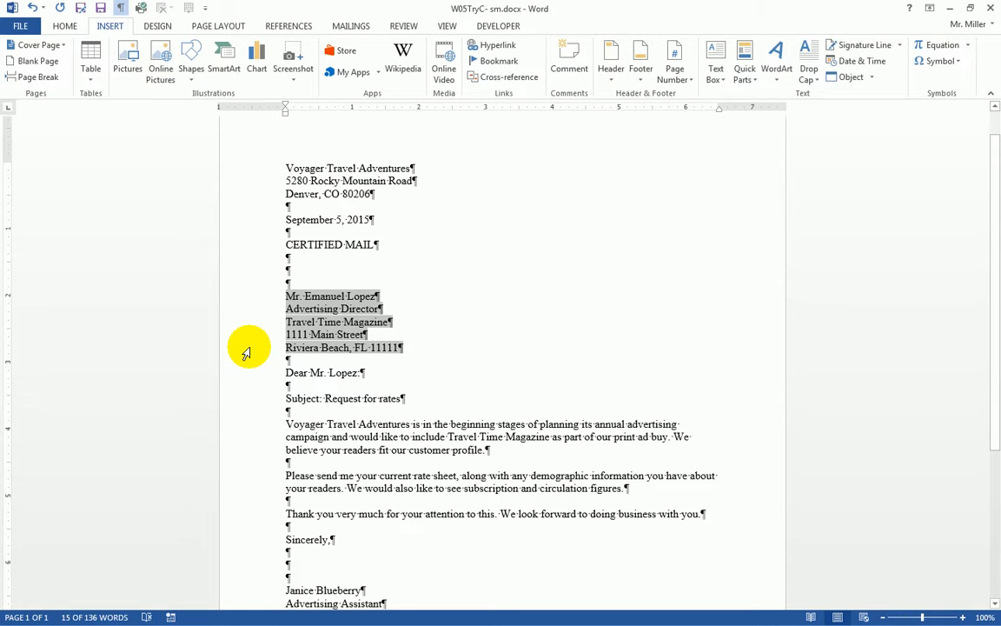
click(352, 27)
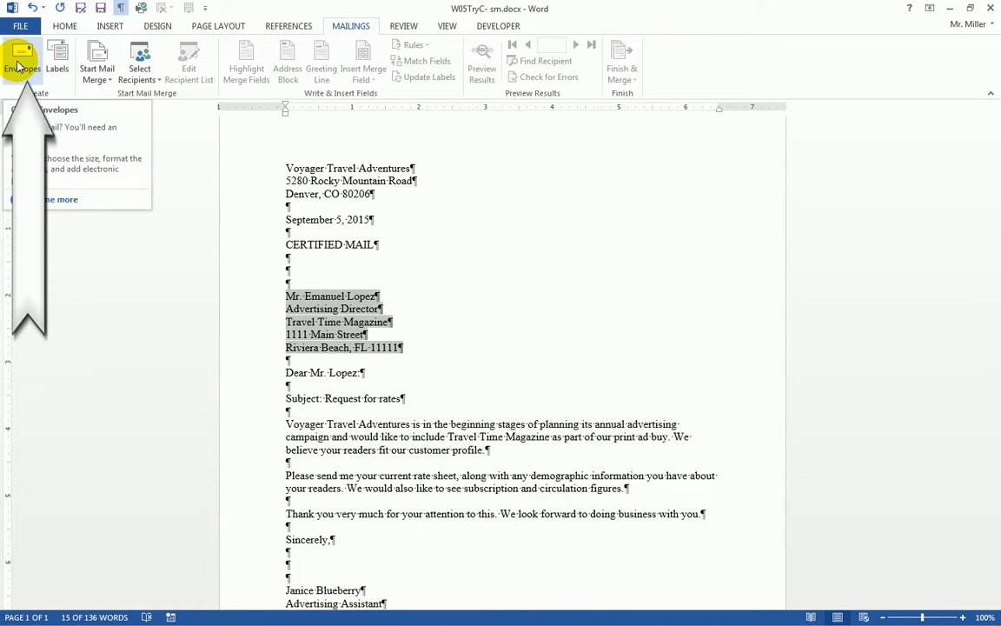
click(20, 66)
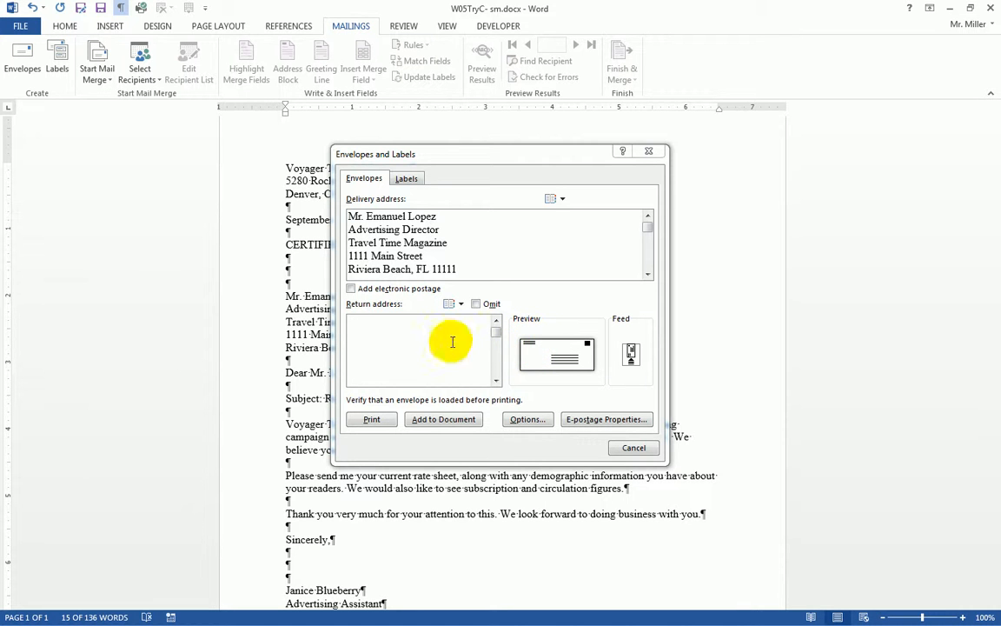
Step: Enter the sender's name, street address and city line as the envelope's return address
click(401, 334)
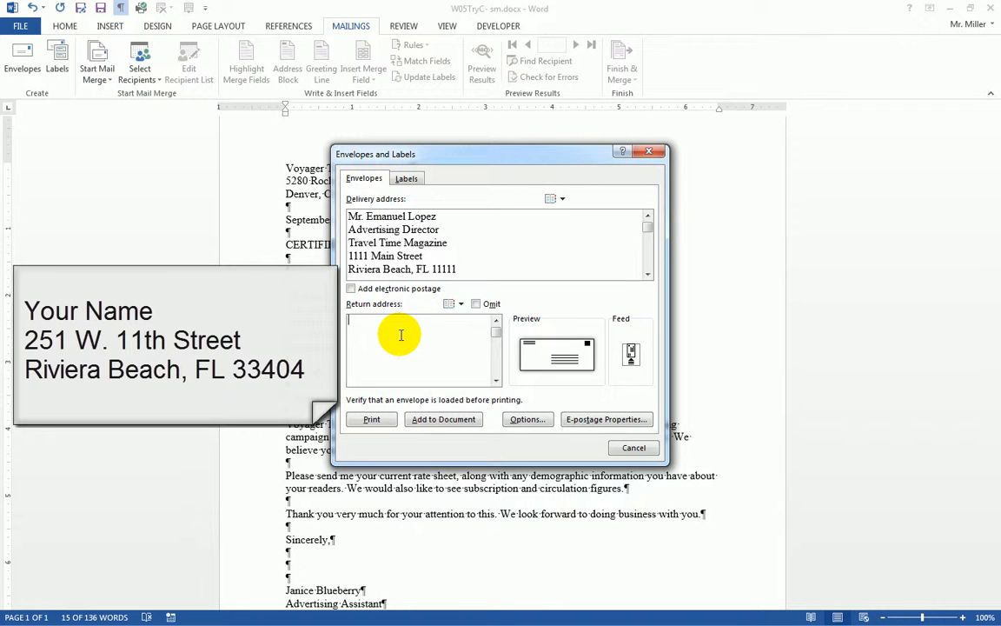
text(Sco)
text(tt Mill)
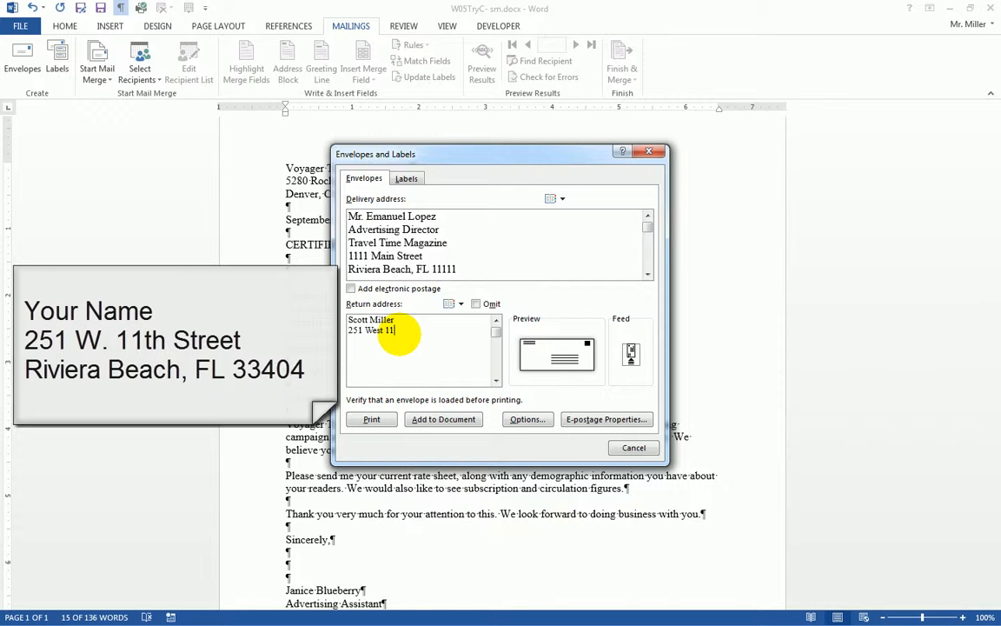
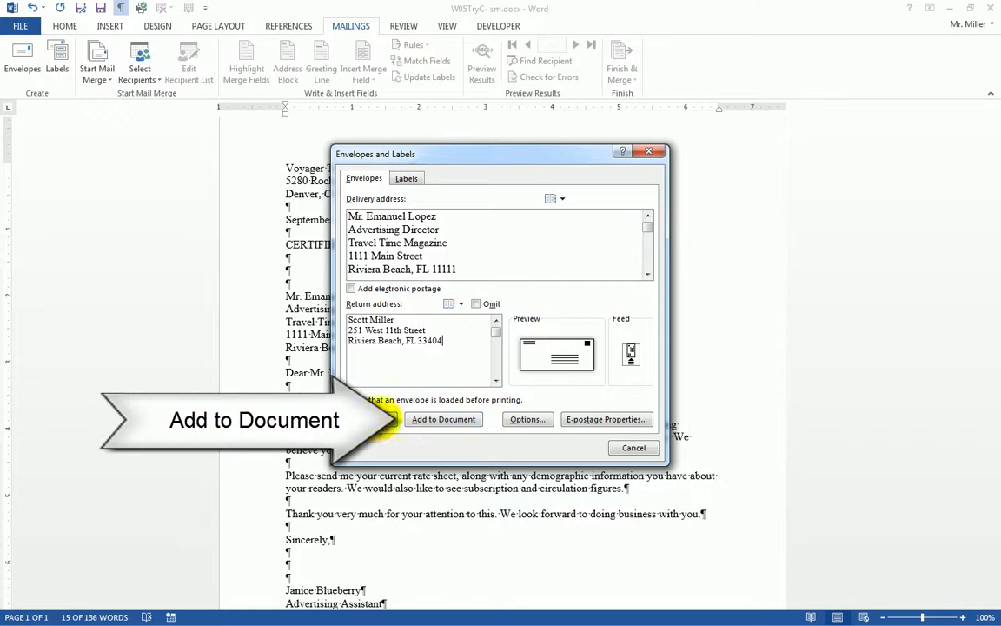
Step: Add the envelope to the document and save the return address as the default
click(444, 421)
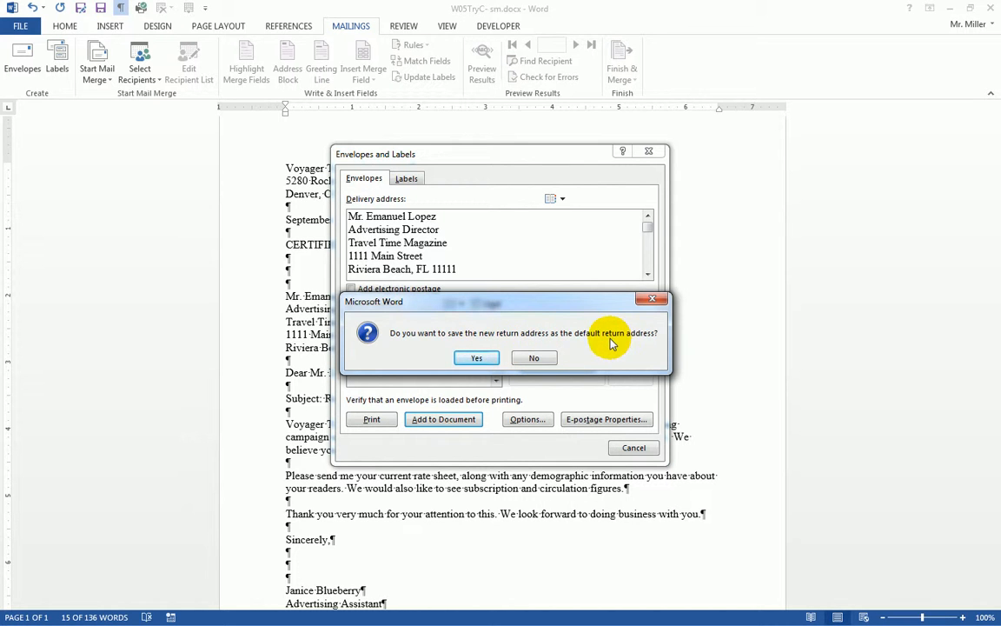
click(477, 359)
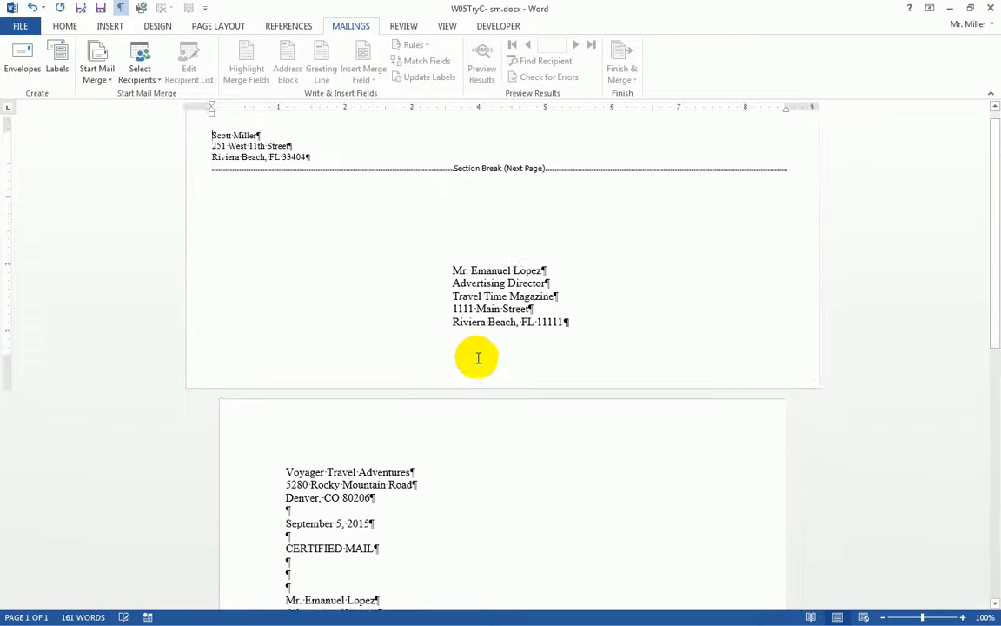